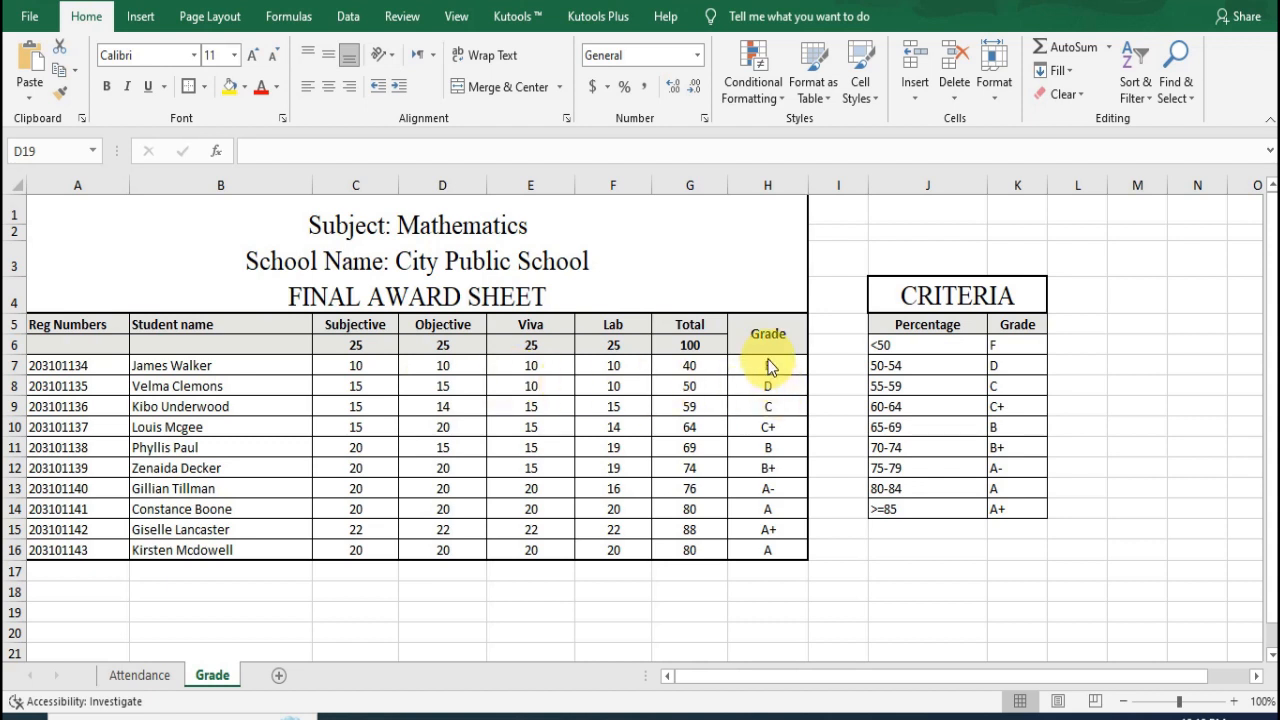
Step: Examine the final award sheet's grades in H7:H16 alongside the registration numbers and student names in A7:B16
key("Escape")
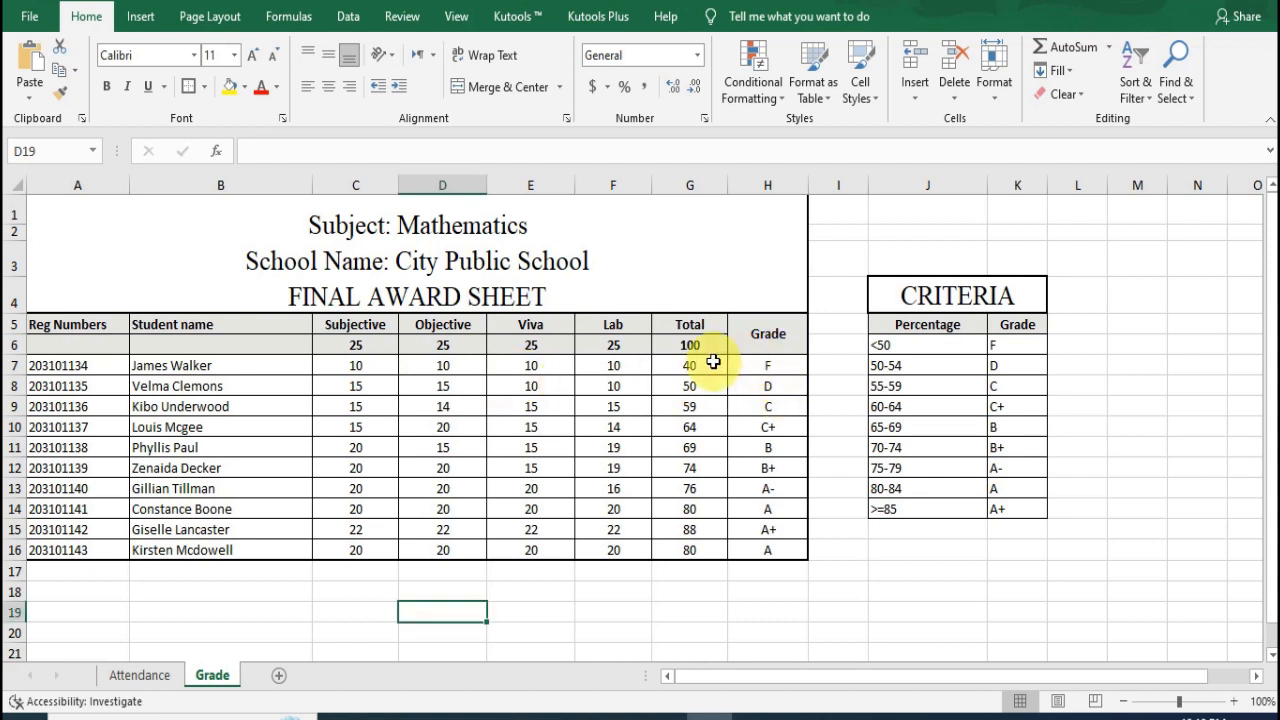
left_click_drag(748, 368, 748, 545)
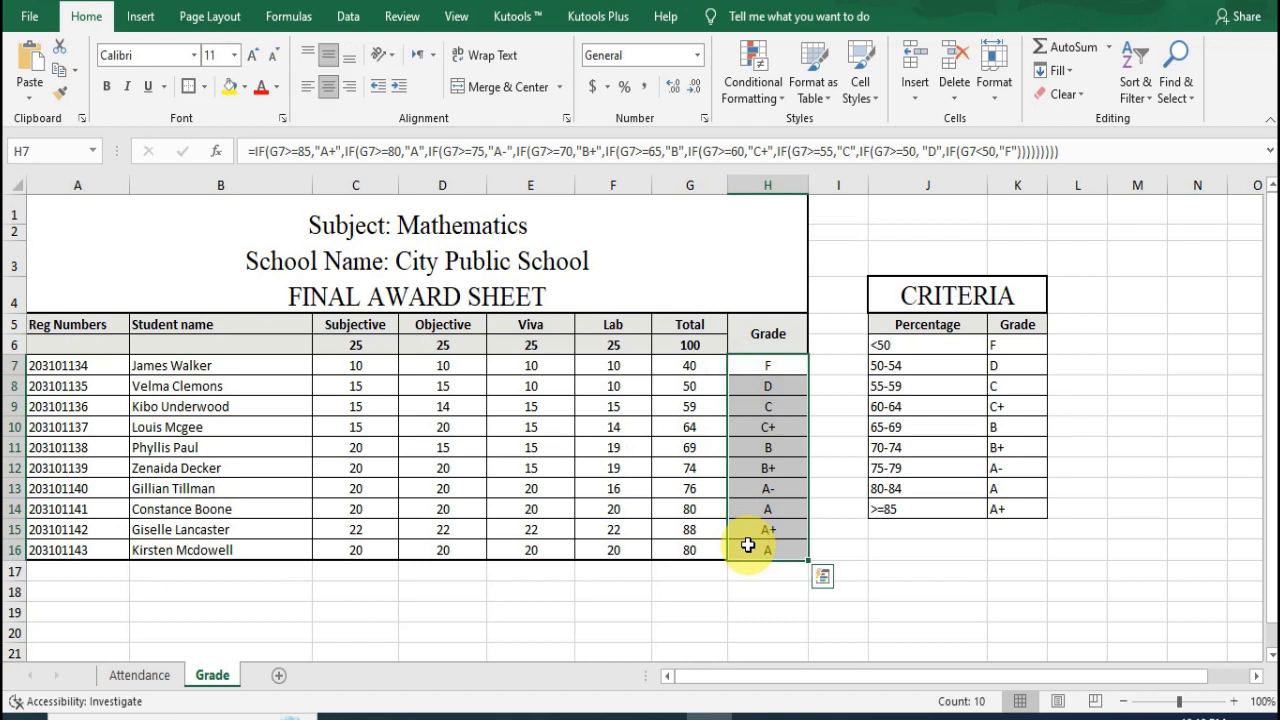
left_click(495, 588)
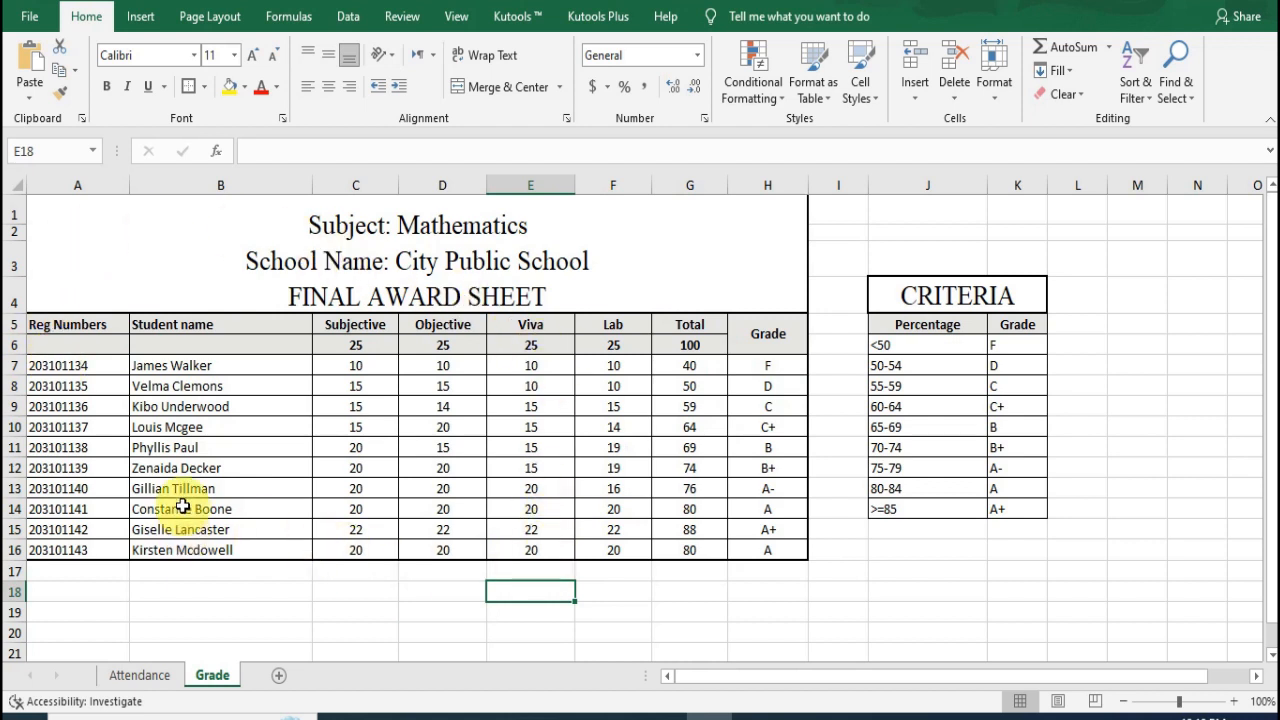
left_click(107, 371)
left_click_drag(107, 371, 143, 549)
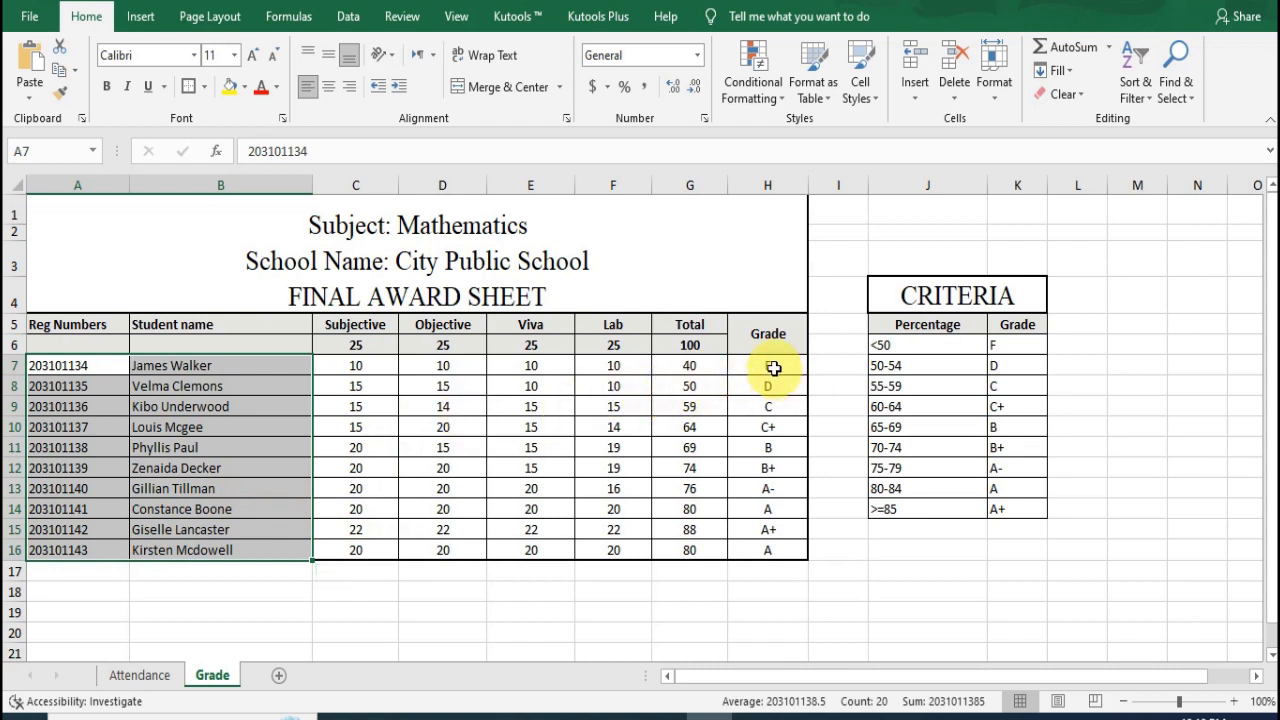
left_click_drag(771, 366, 776, 548)
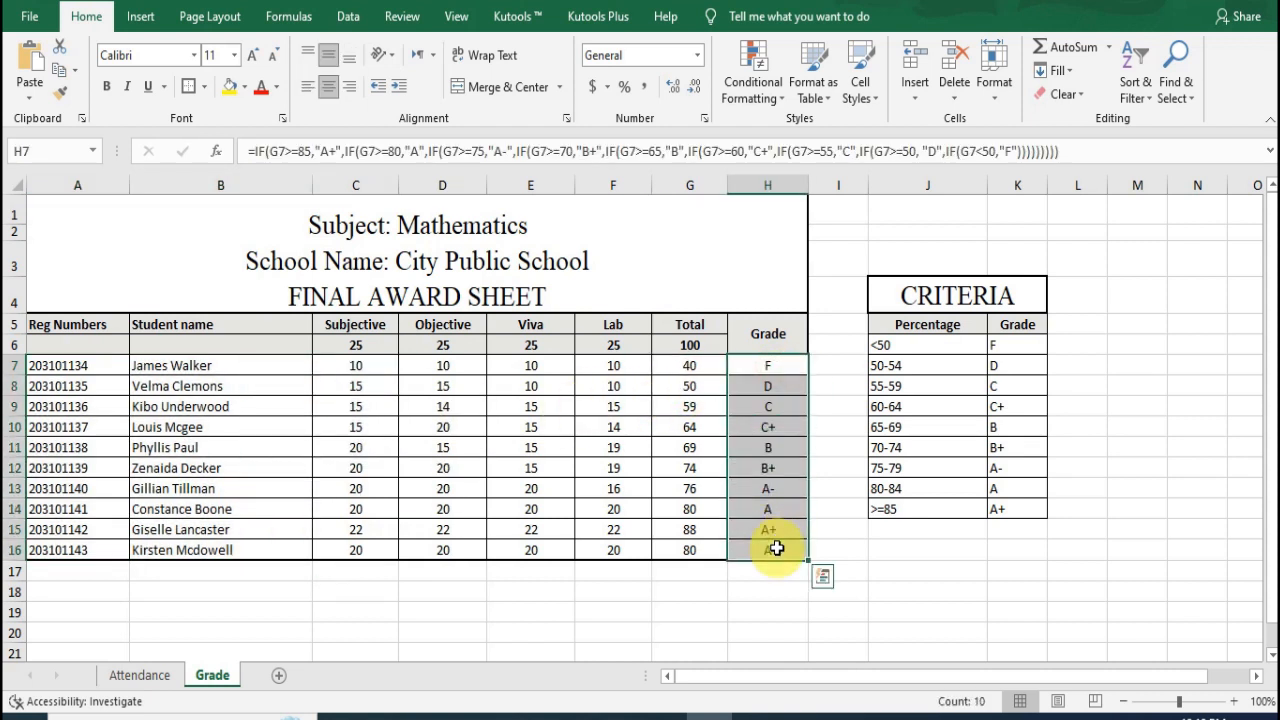
left_click(718, 595)
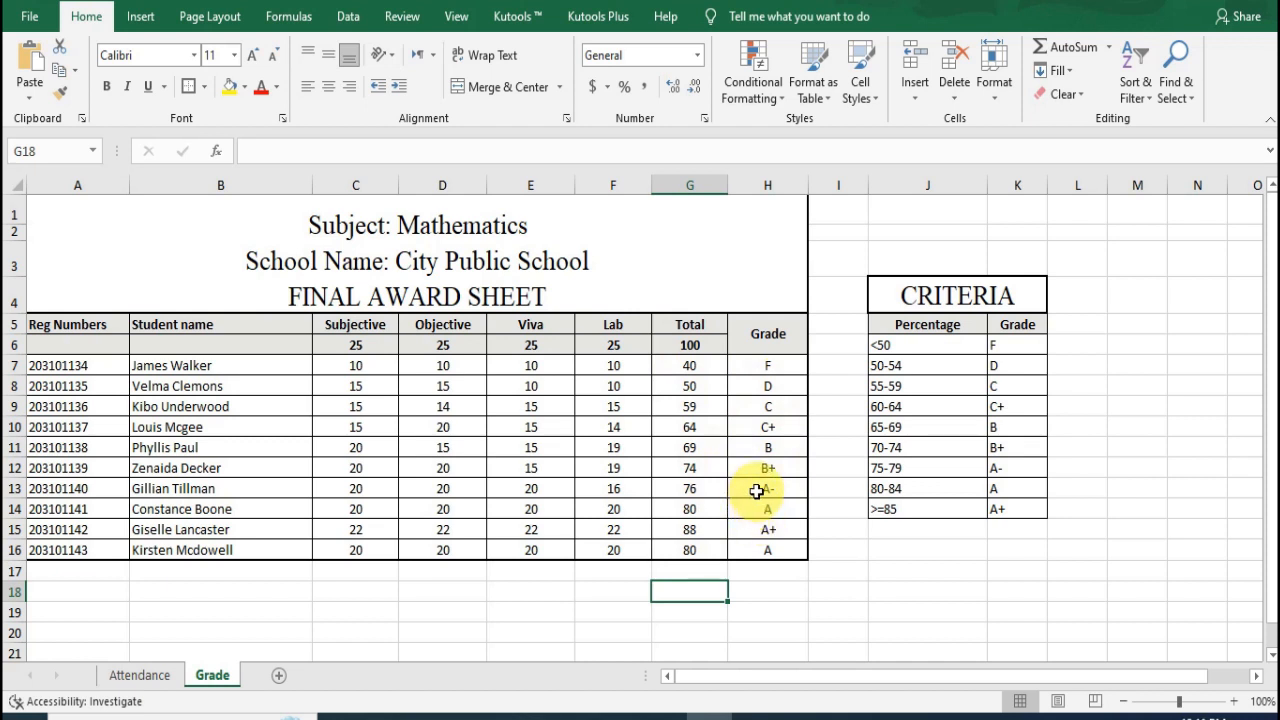
Step: Examine the Criteria table in J4:K14, matching each percentage range to its letter grade row by row
left_click_drag(960, 296, 960, 509)
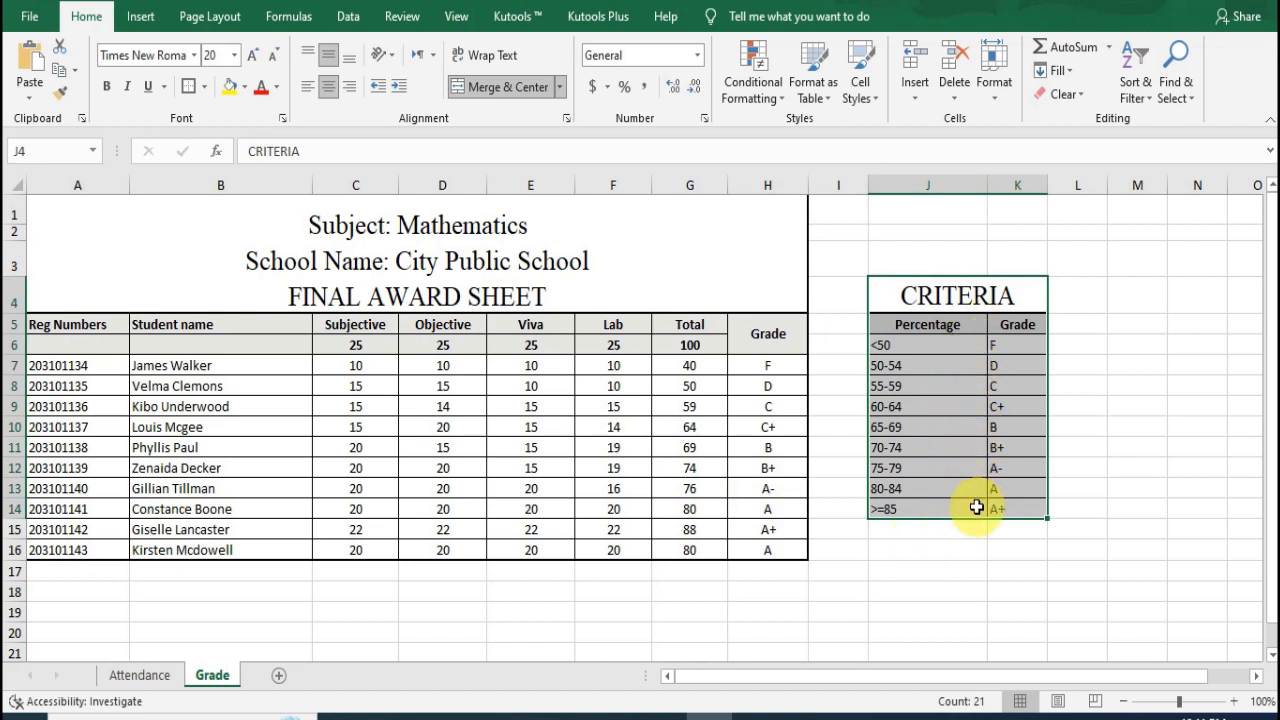
left_click(955, 566)
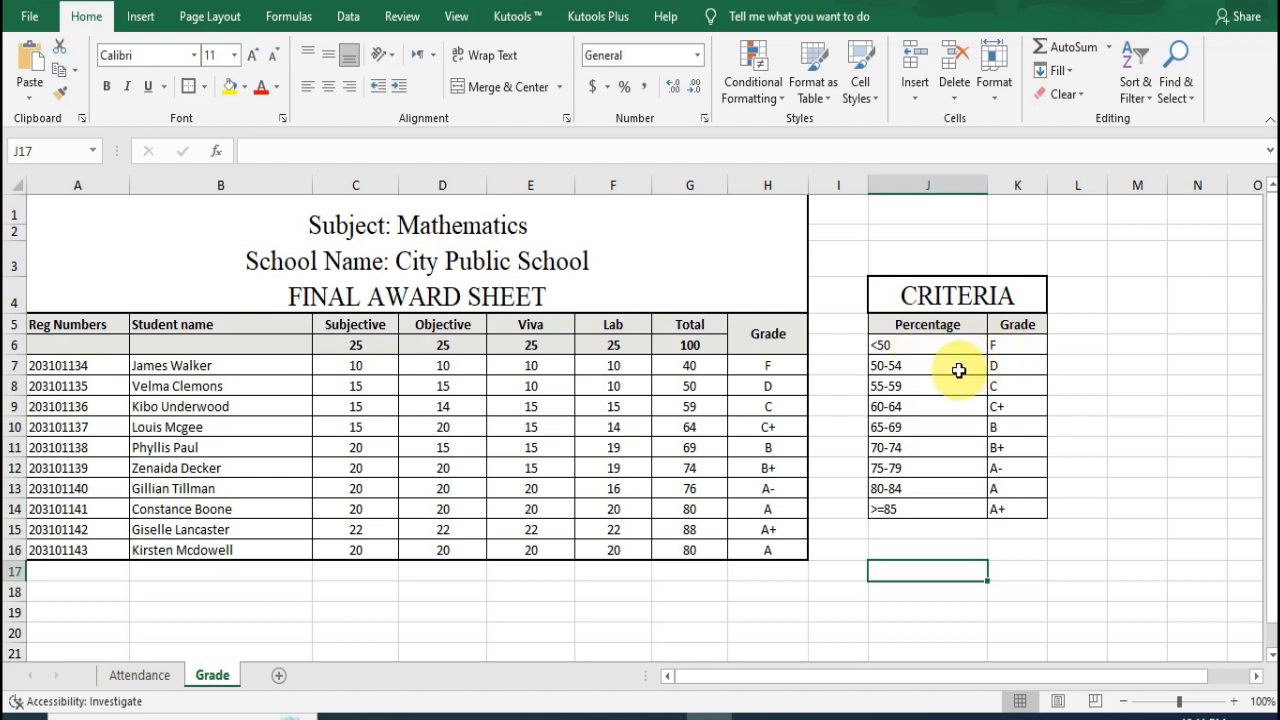
left_click(915, 386)
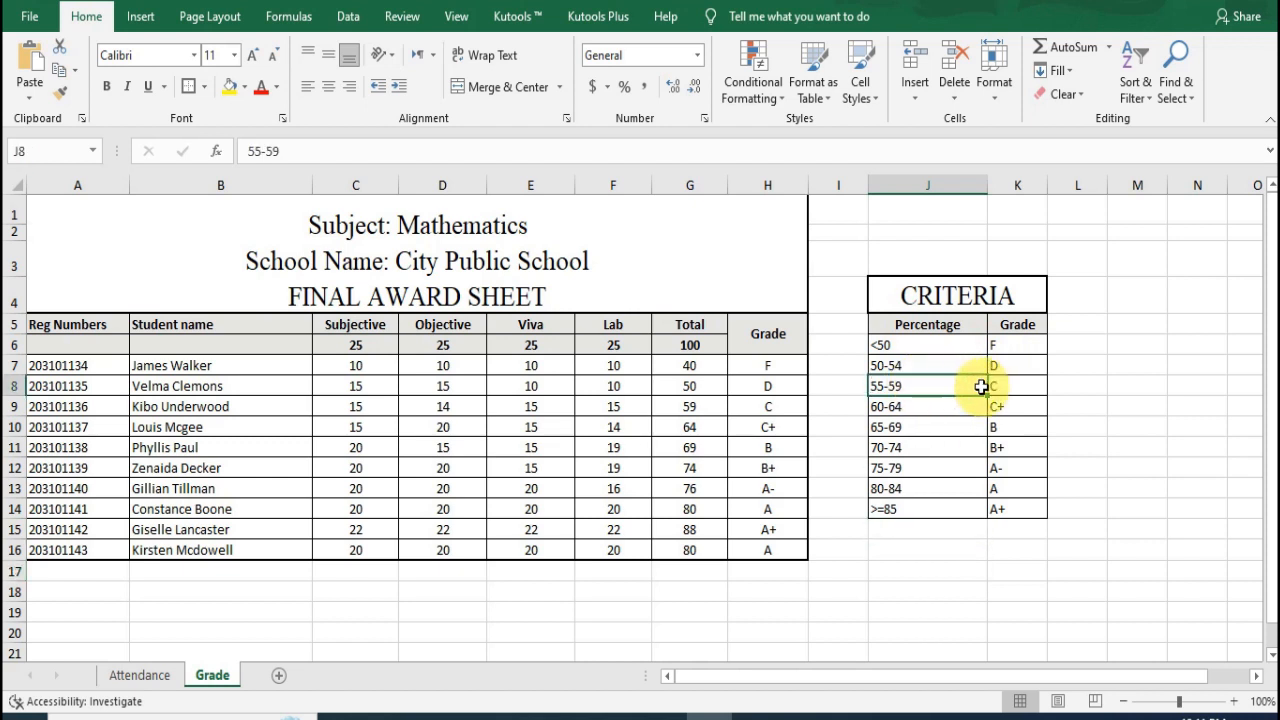
left_click(931, 406)
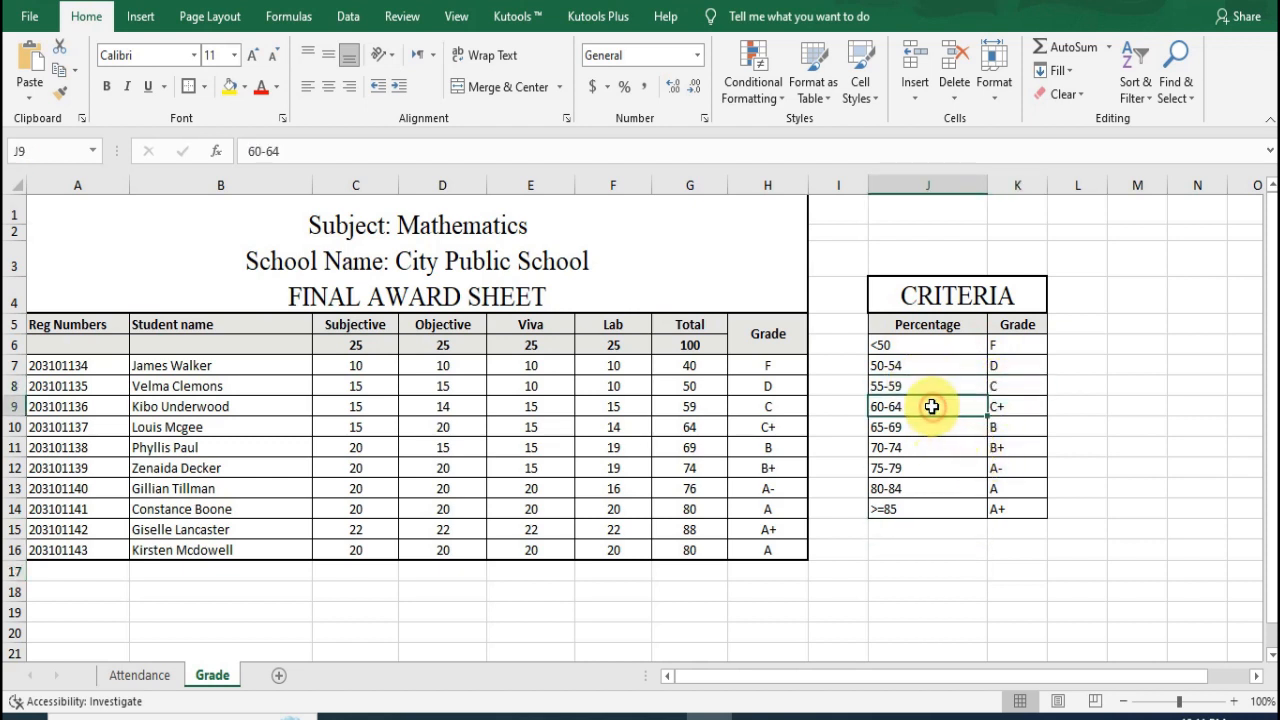
left_click(1018, 408)
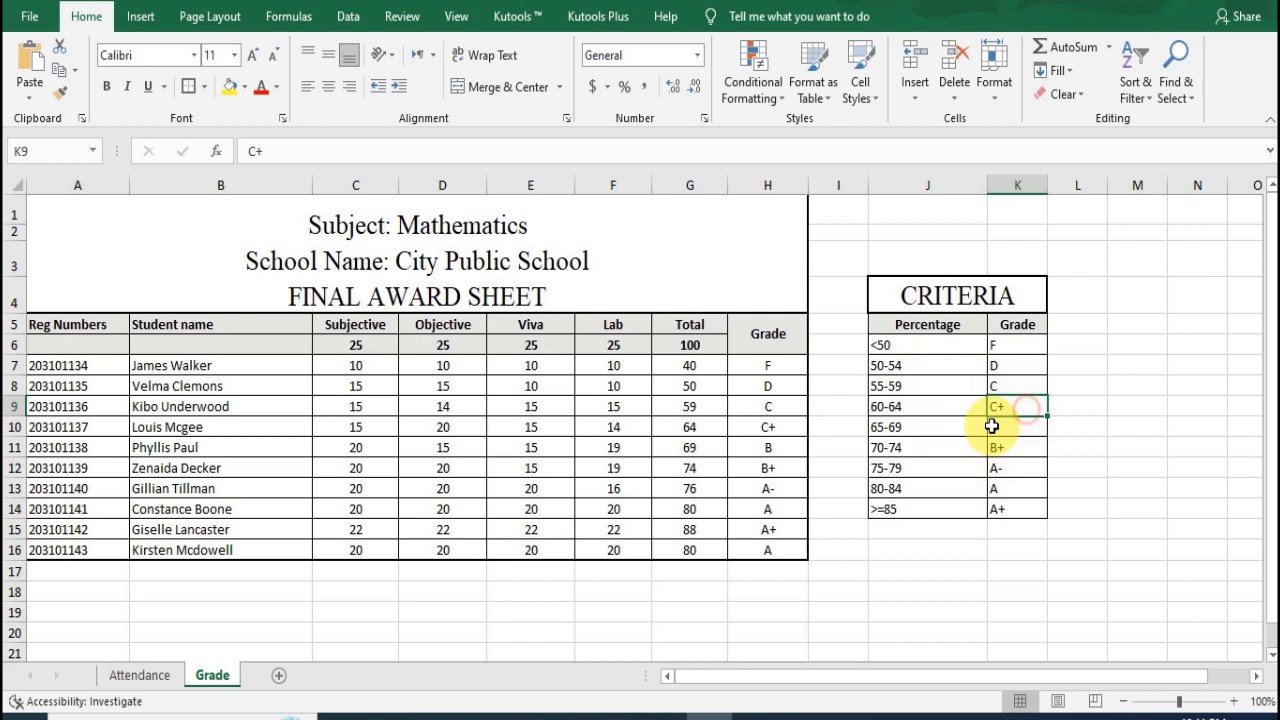
left_click(940, 431)
left_click(1017, 429)
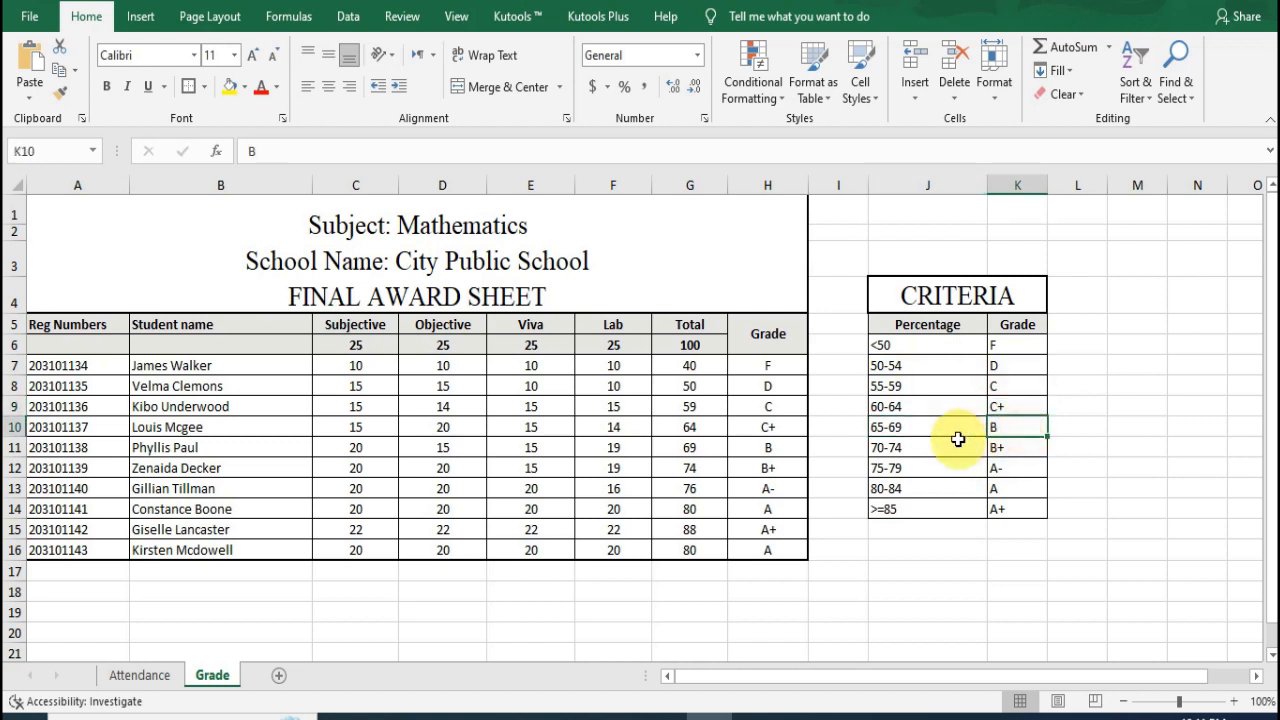
left_click(940, 447)
left_click(1029, 446)
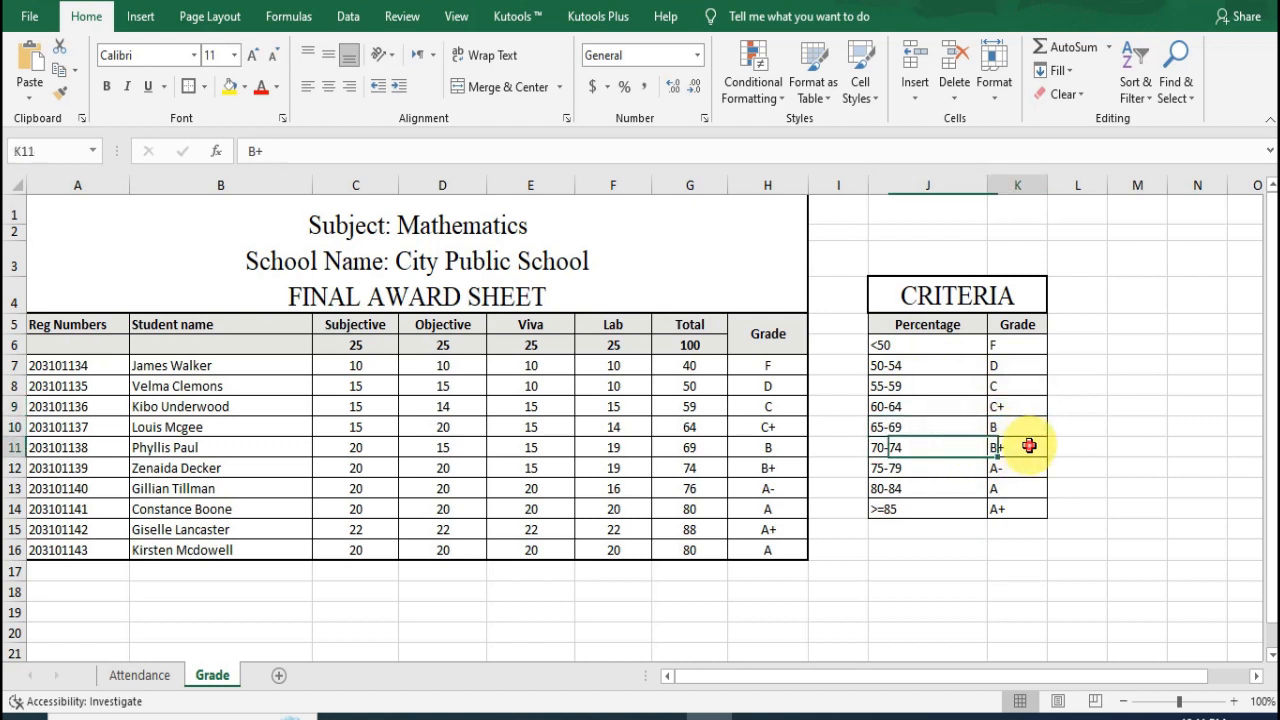
left_click(948, 468)
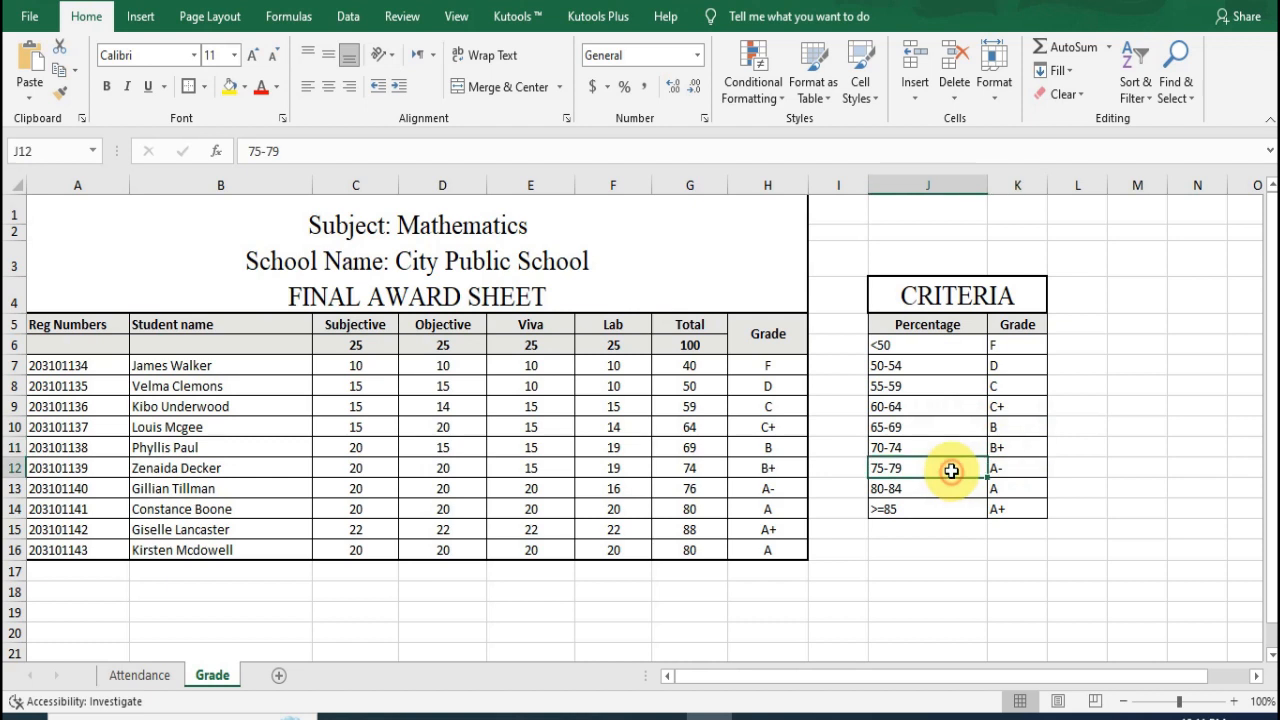
left_click(1027, 467)
left_click(952, 489)
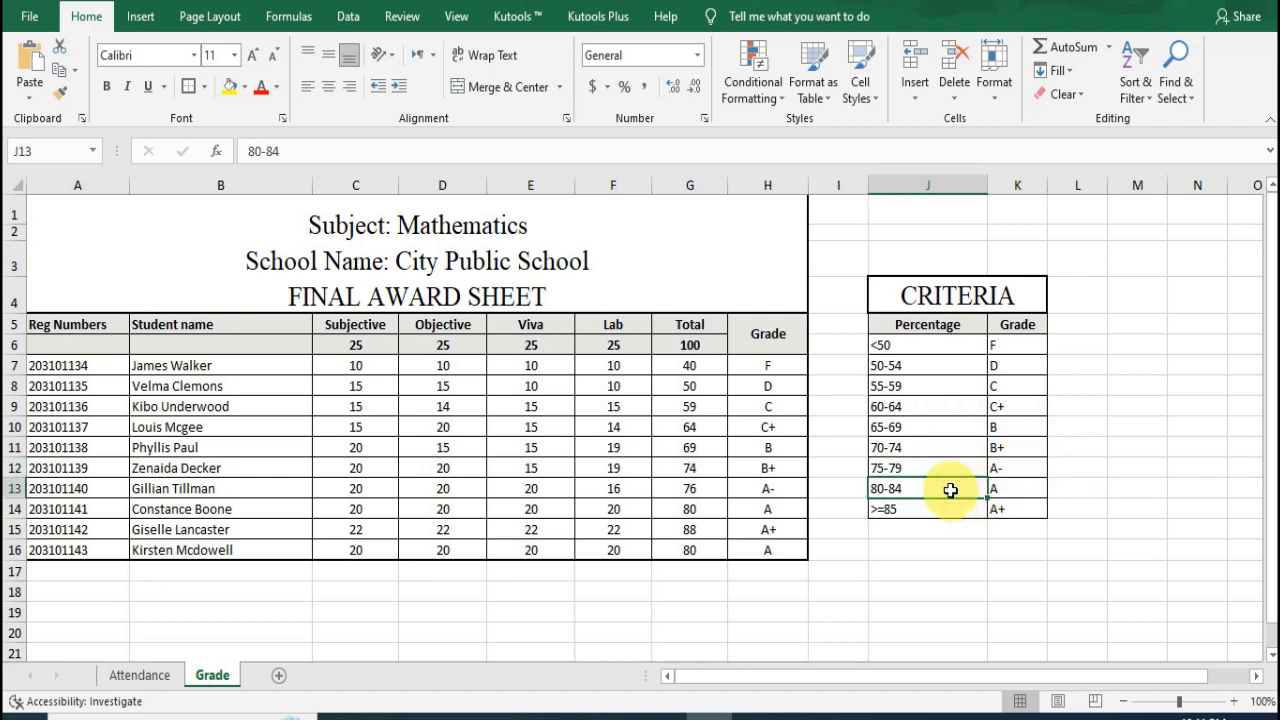
left_click(1012, 490)
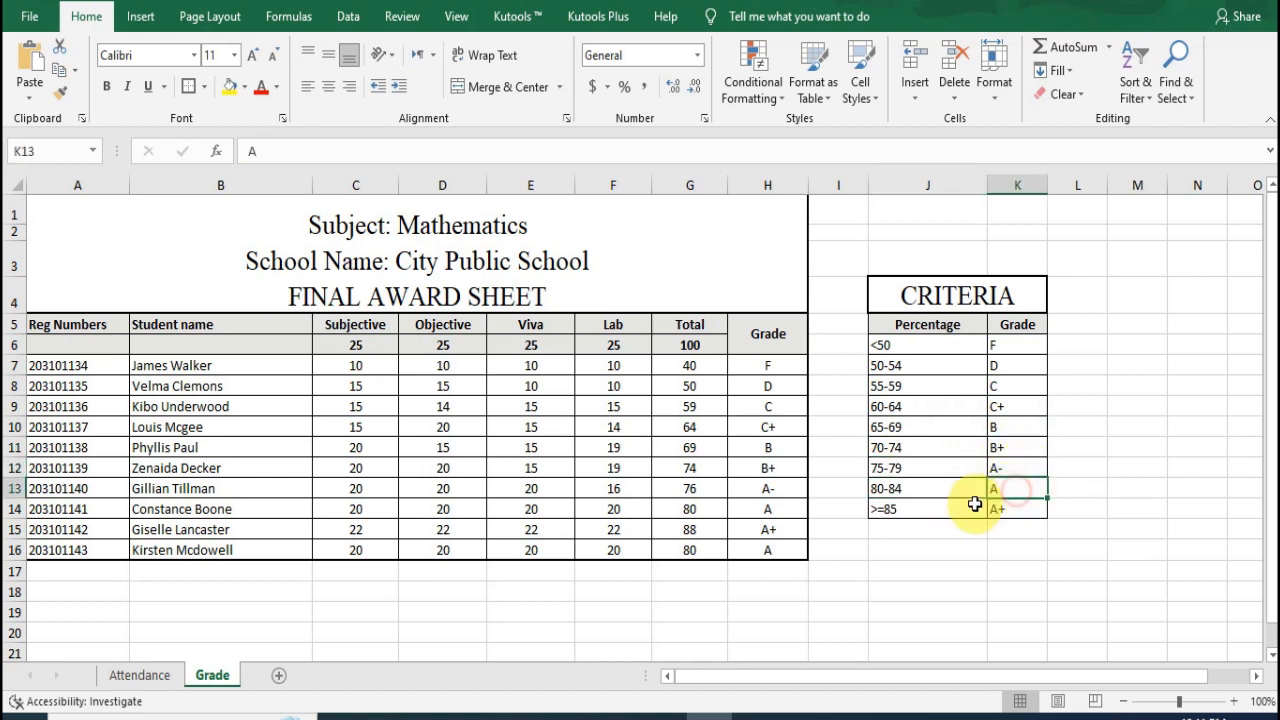
left_click(954, 510)
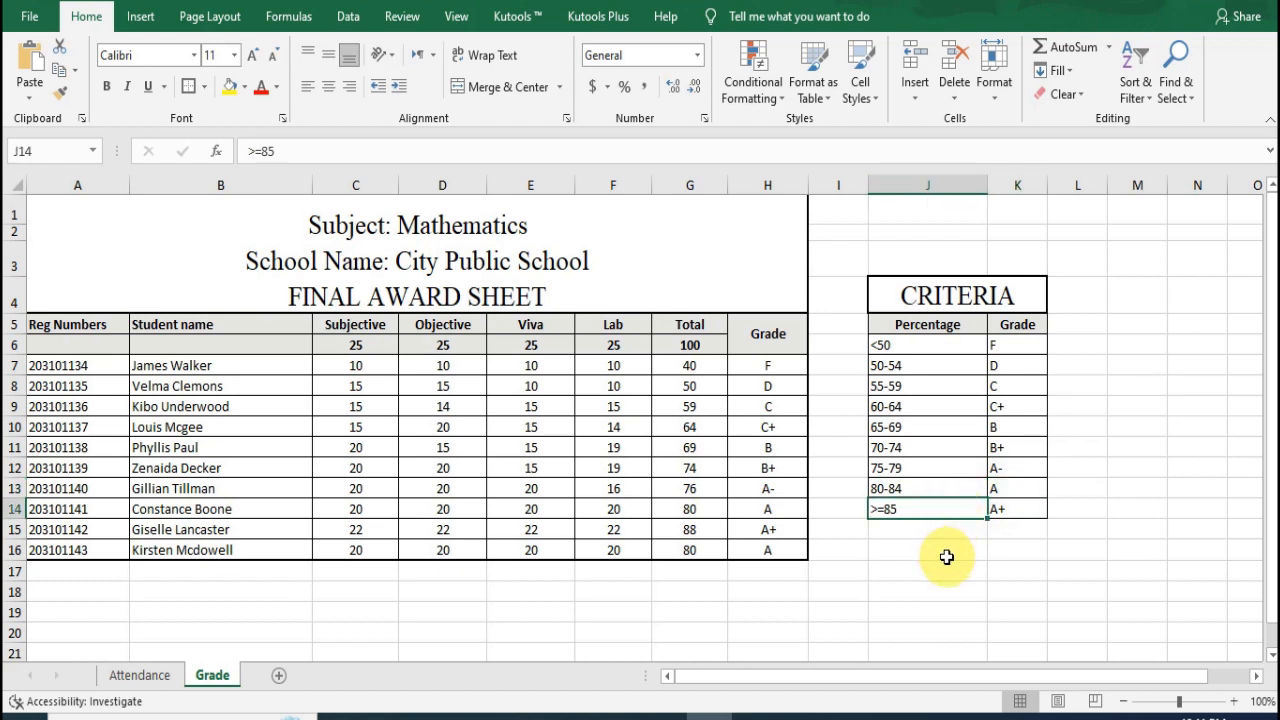
left_click(1013, 513)
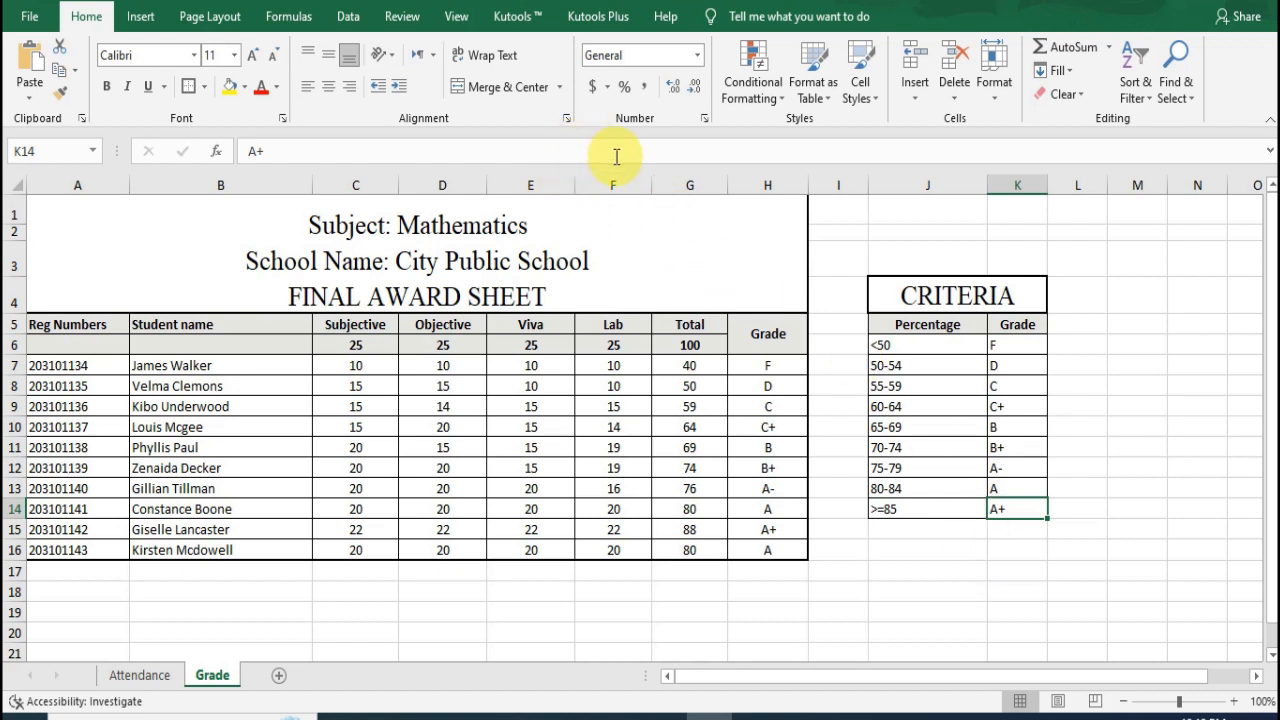
left_click(770, 592)
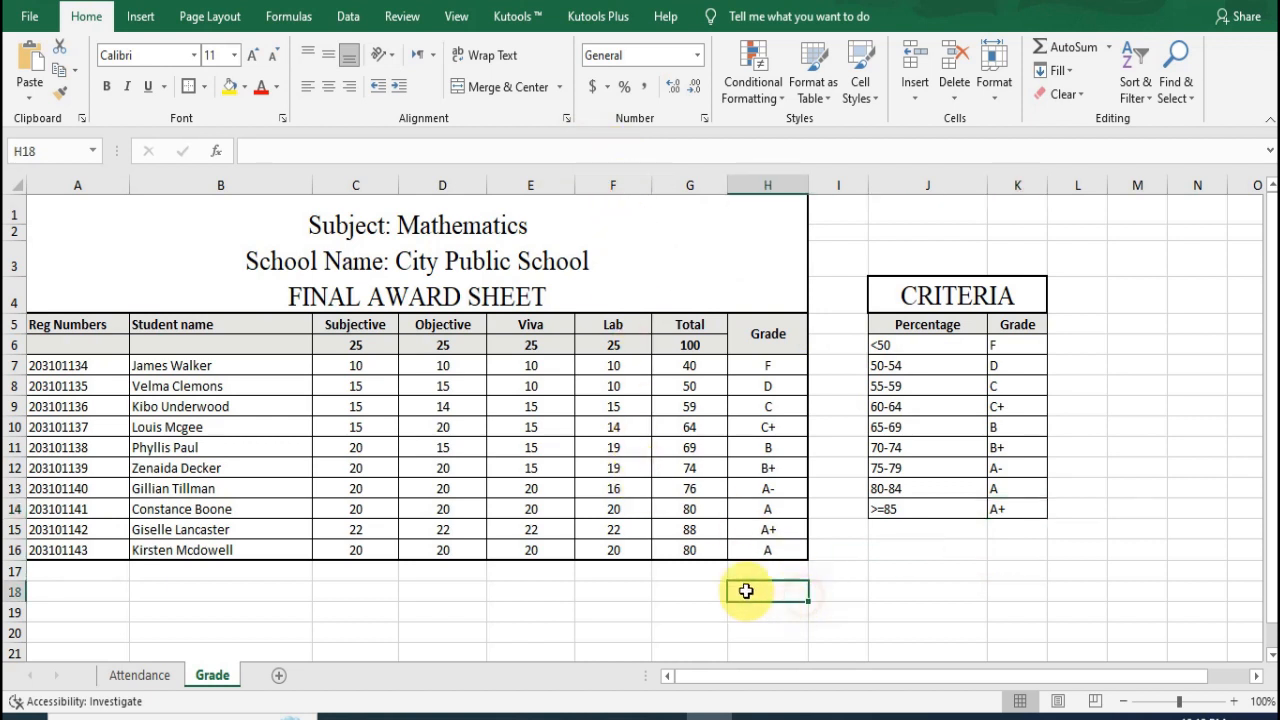
Step: Inspect the grade formulas in several cells of the Grade column, from H7 down to H16
left_click(768, 365)
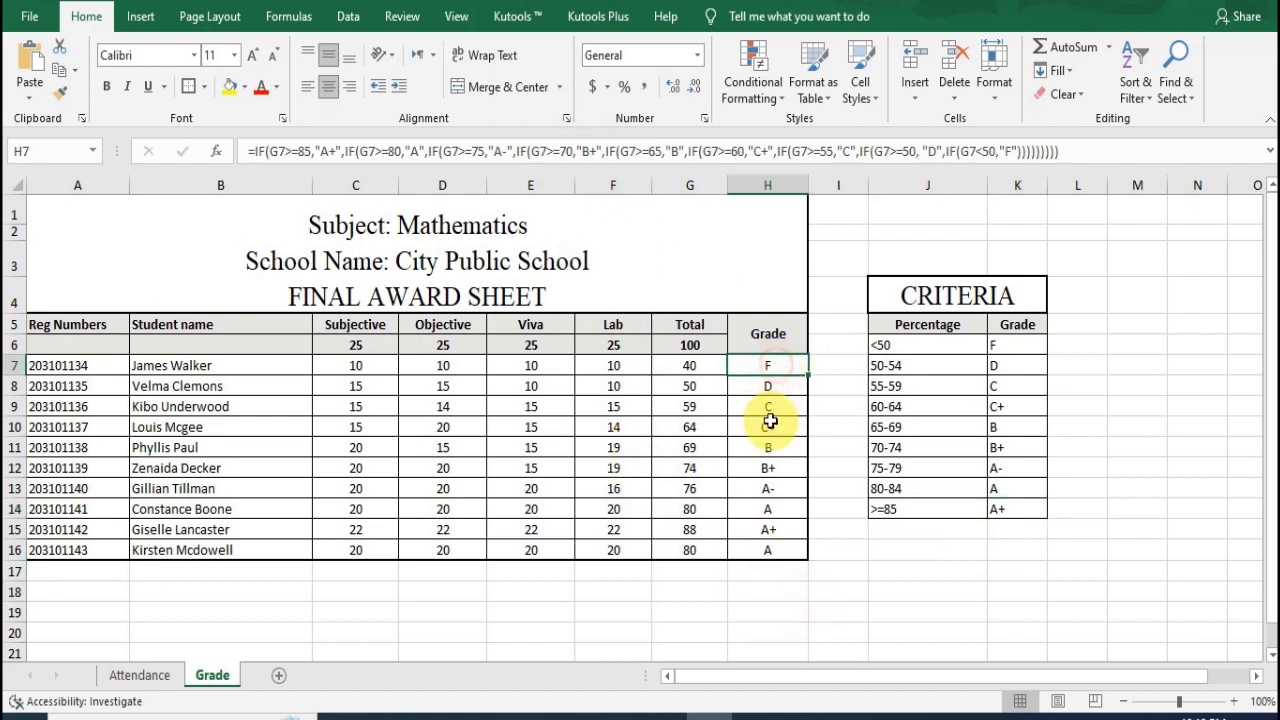
left_click(765, 555)
left_click(766, 362)
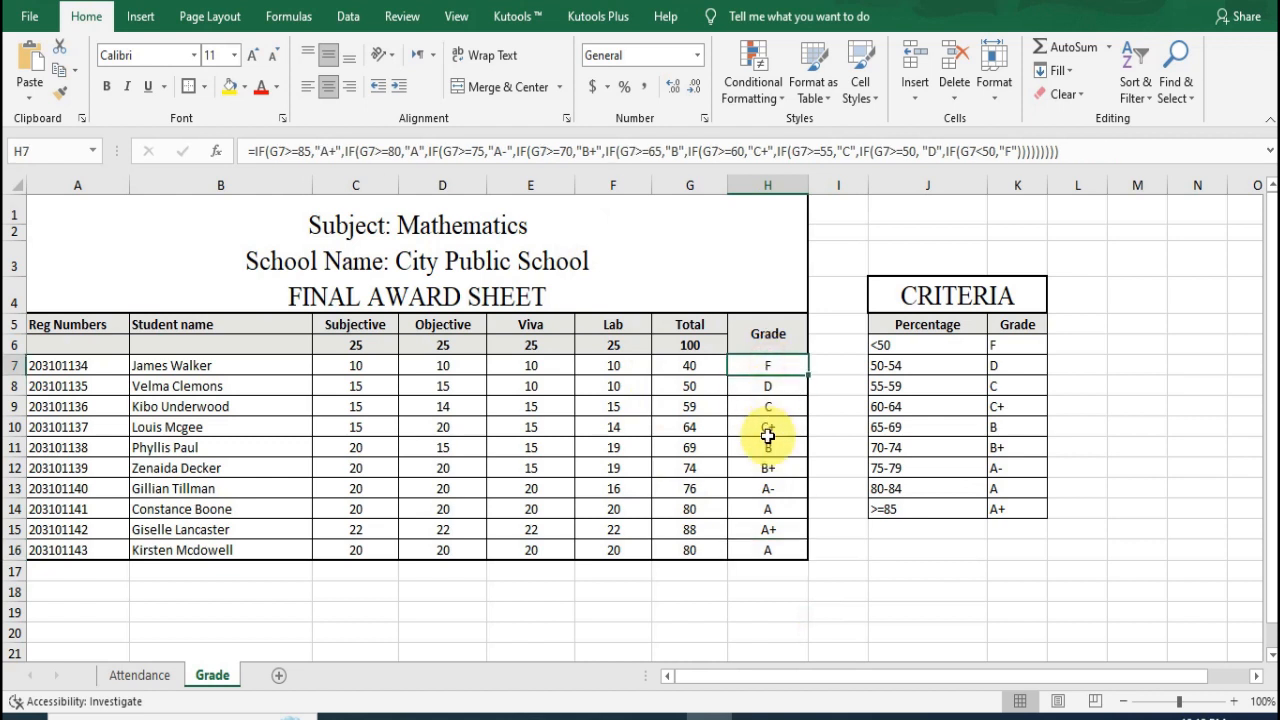
left_click(767, 430)
left_click(768, 530)
left_click(769, 385)
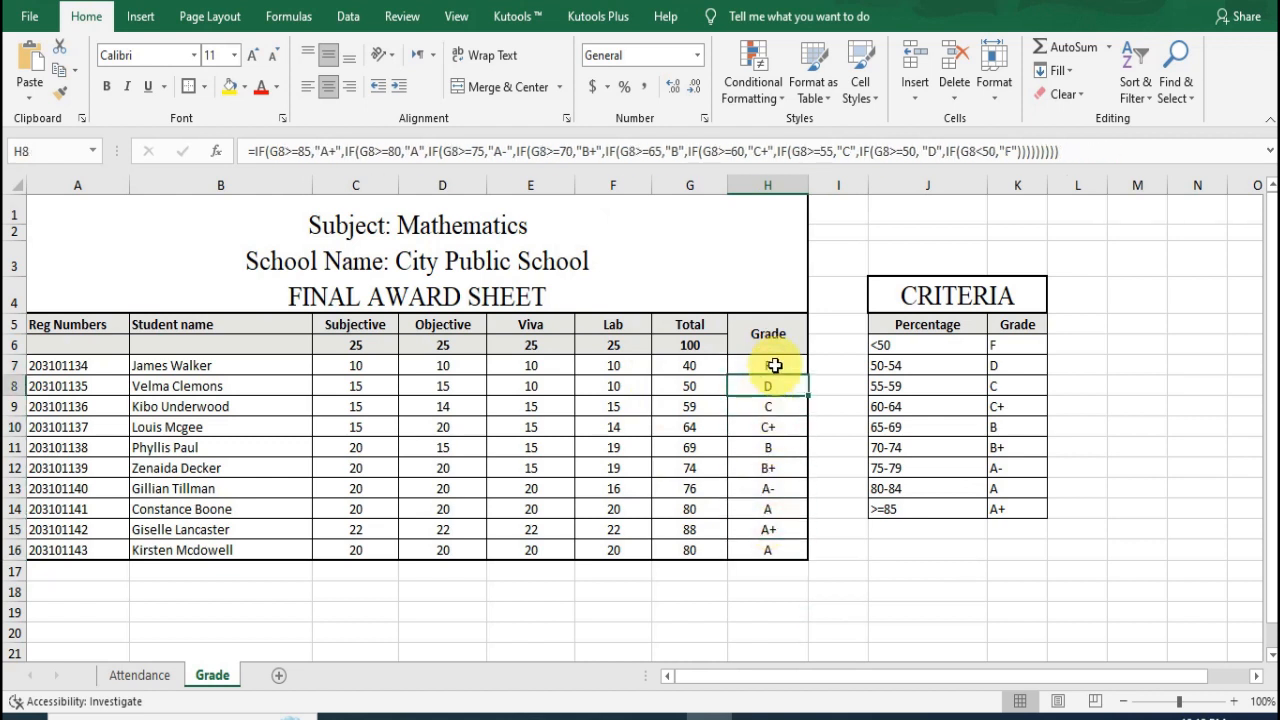
left_click(776, 366)
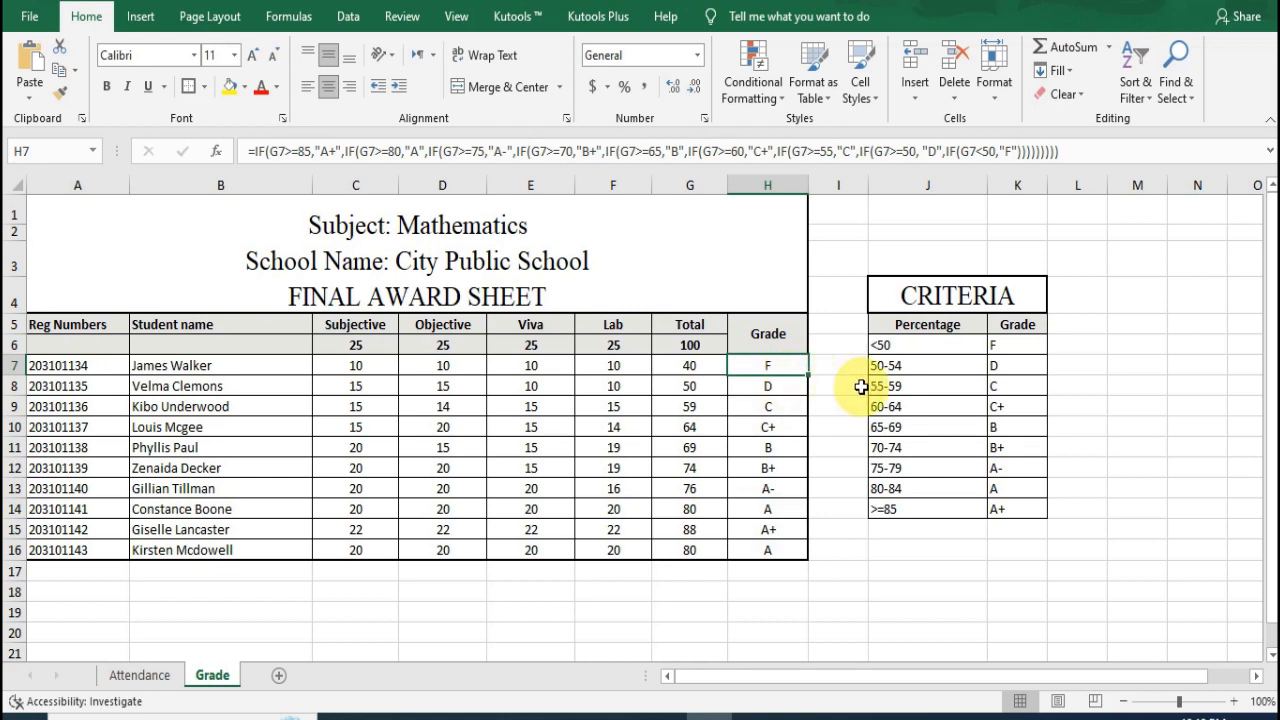
Step: Review the Criteria table, the marks in C7:G16 and the total formulas in G6 and G7
left_click(943, 294)
left_click_drag(951, 343, 951, 514)
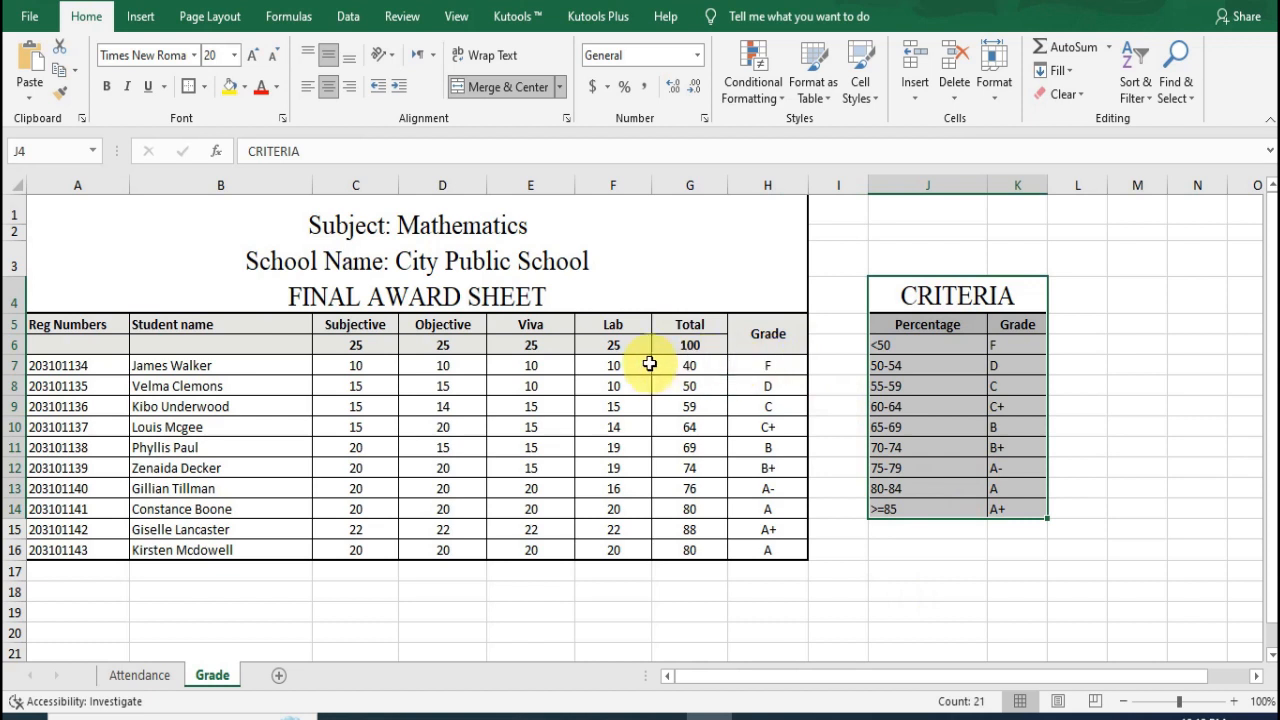
left_click(356, 366)
left_click_drag(356, 366, 667, 550)
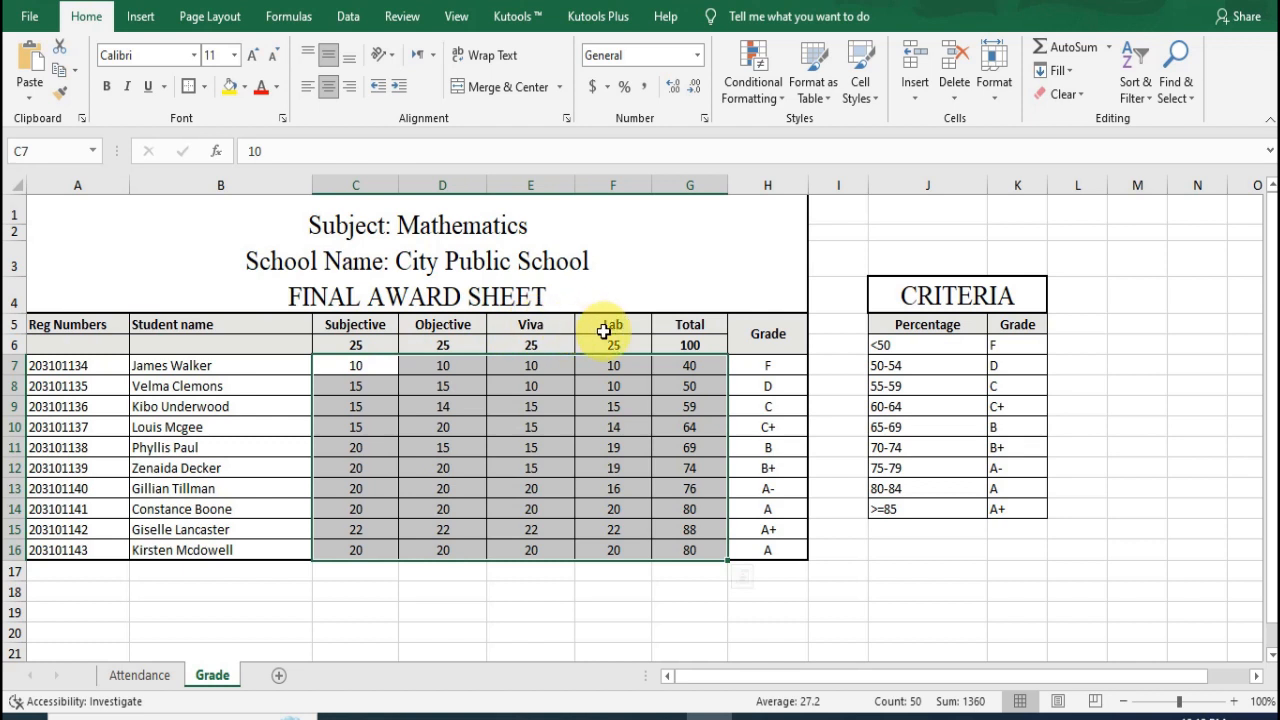
left_click(694, 345)
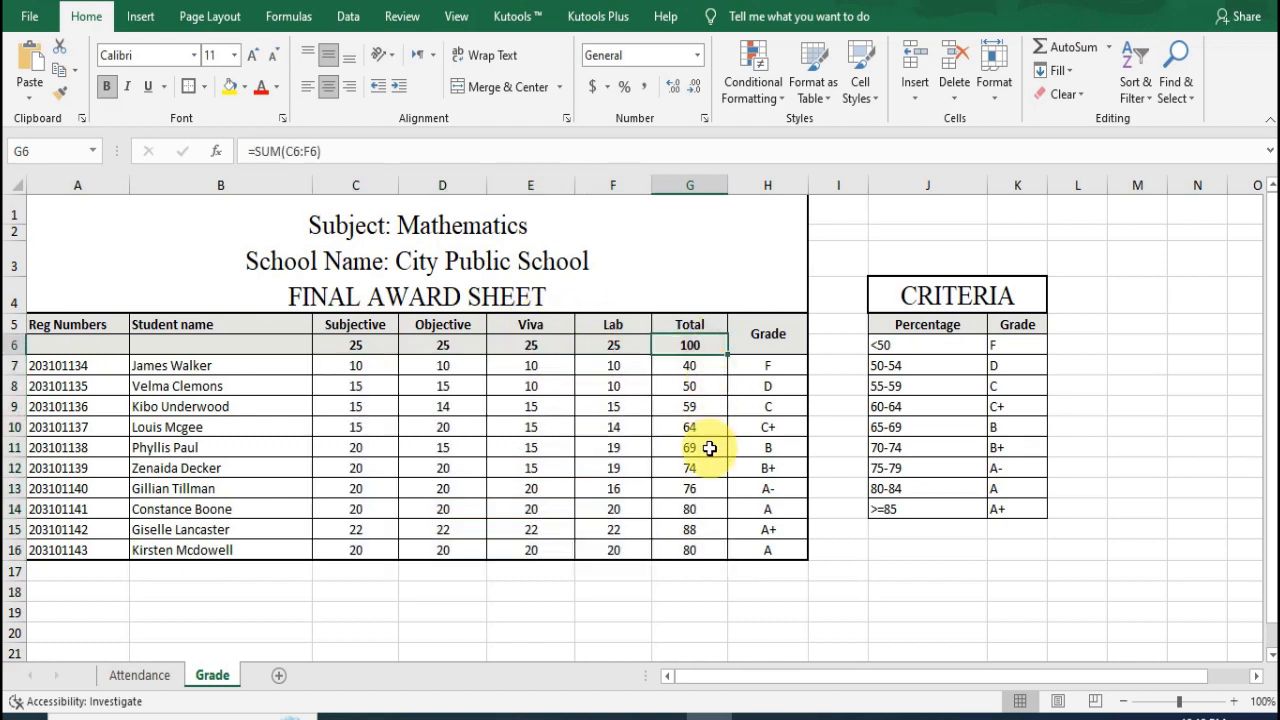
left_click(767, 363)
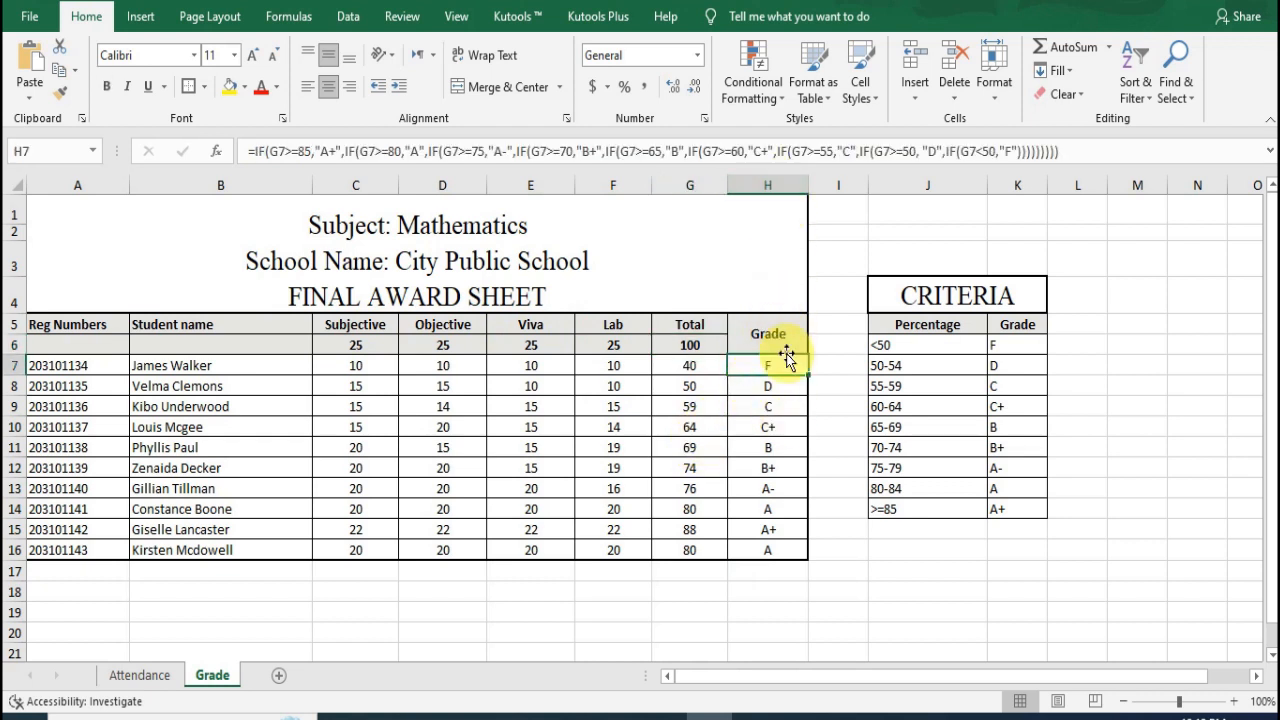
left_click(704, 366)
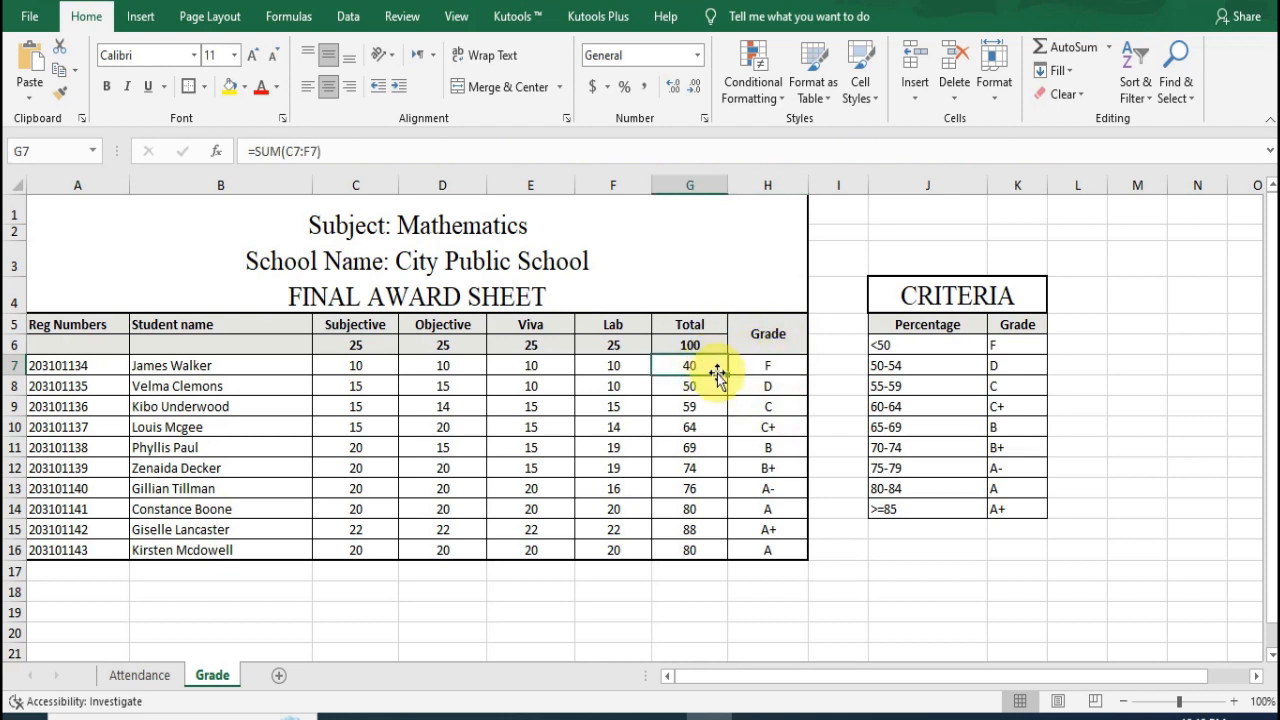
left_click(705, 342)
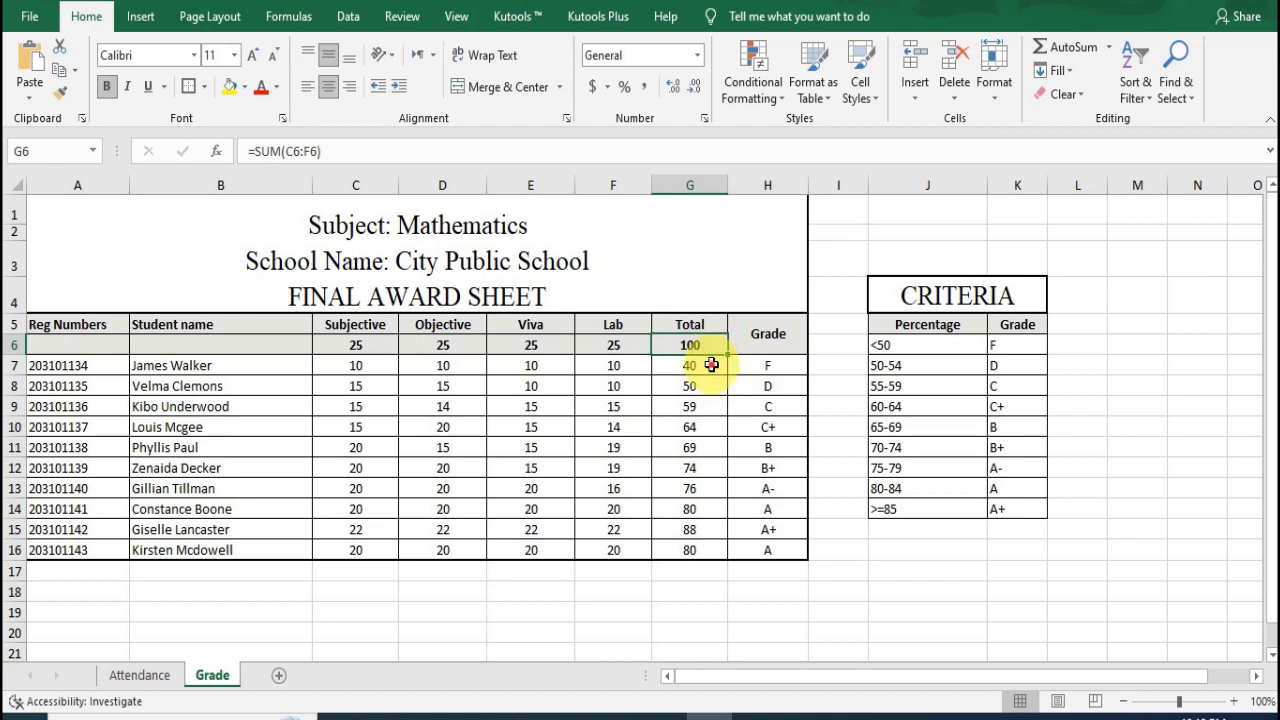
left_click(711, 365)
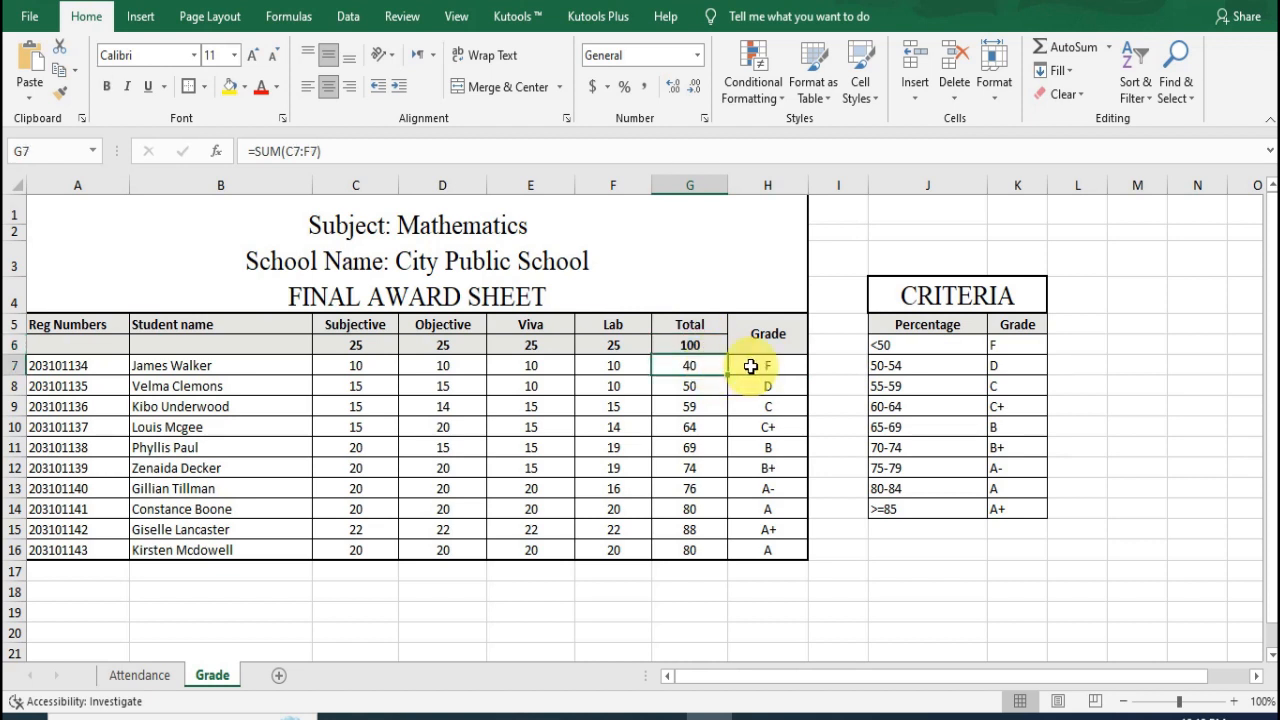
Step: Clear the existing grade formula from cell H7
left_click(750, 366)
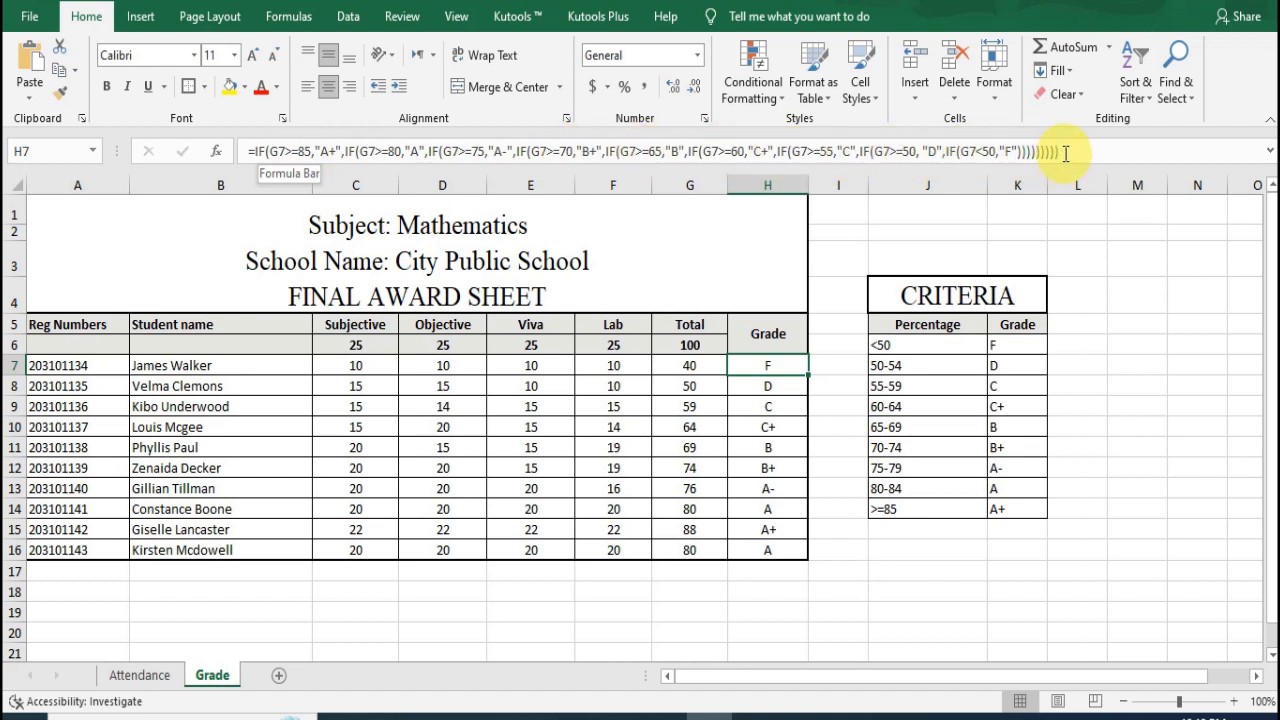
left_click_drag(1058, 152, 828, 157)
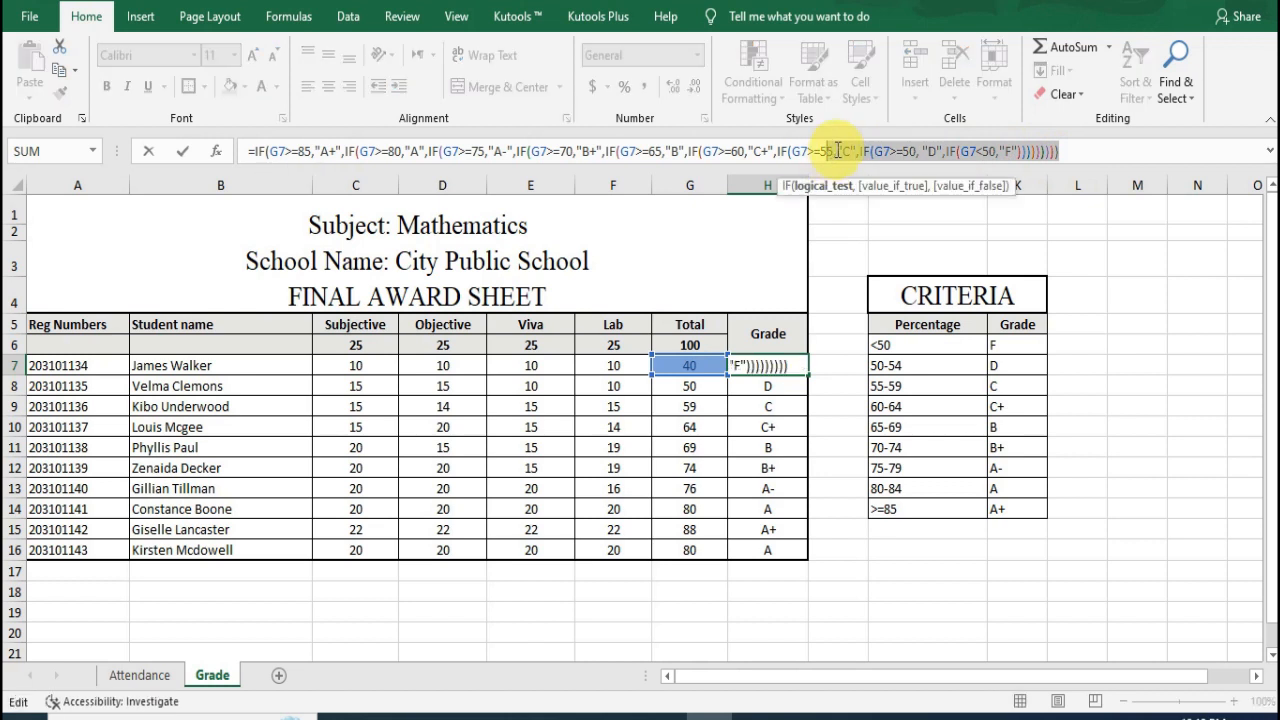
left_click(1080, 156)
left_click_drag(1080, 156, 897, 152)
left_click_drag(820, 150, 310, 140)
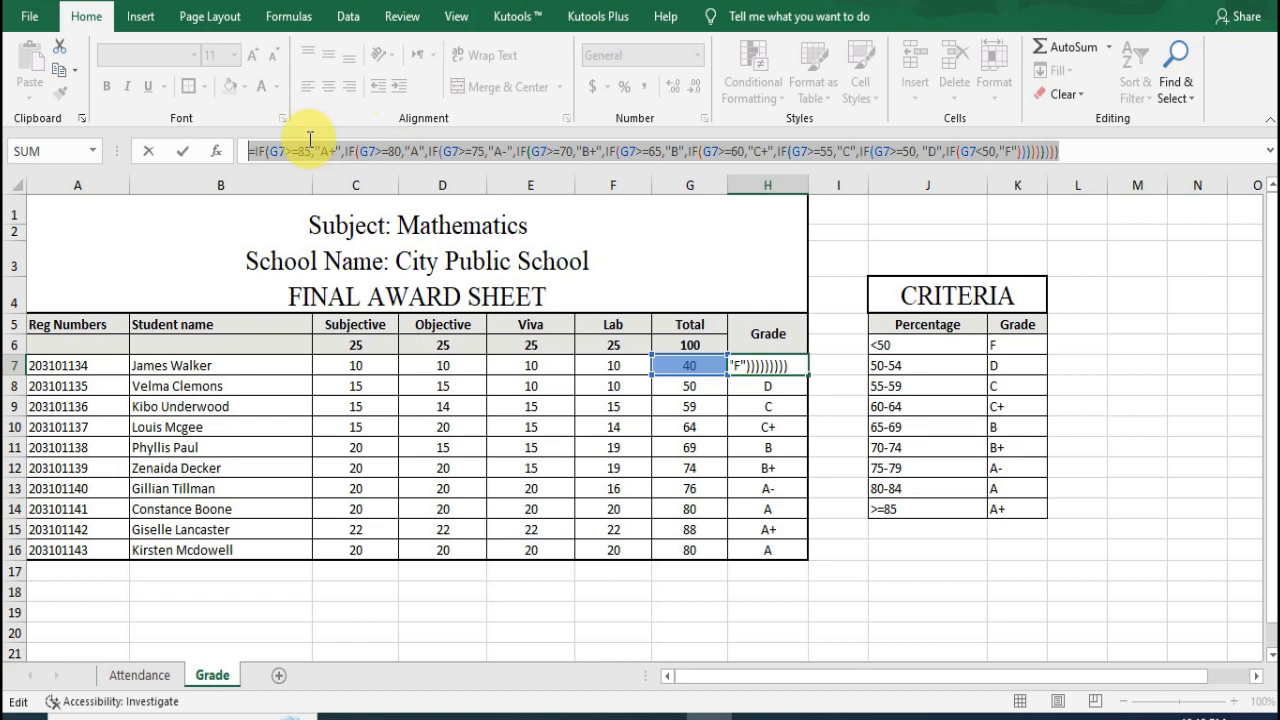
key("Delete")
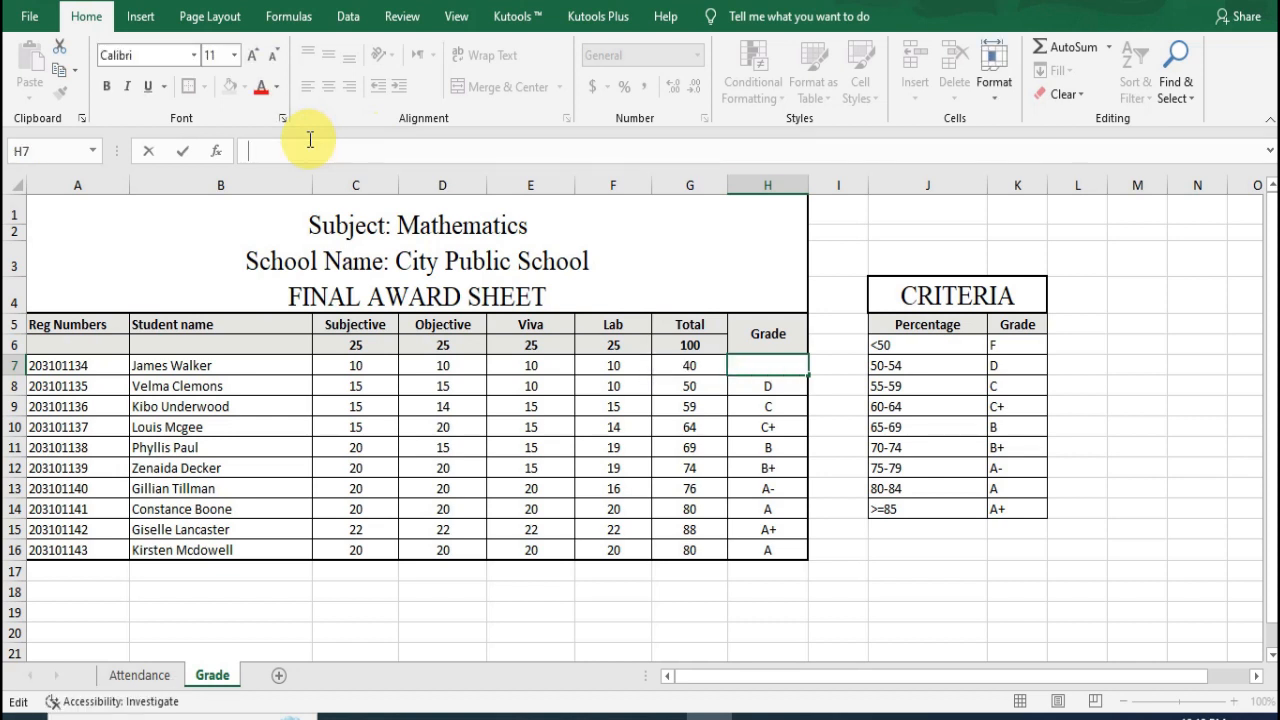
Step: Begin a new IF formula in H7 with the total in G7 as the value to test
type("=")
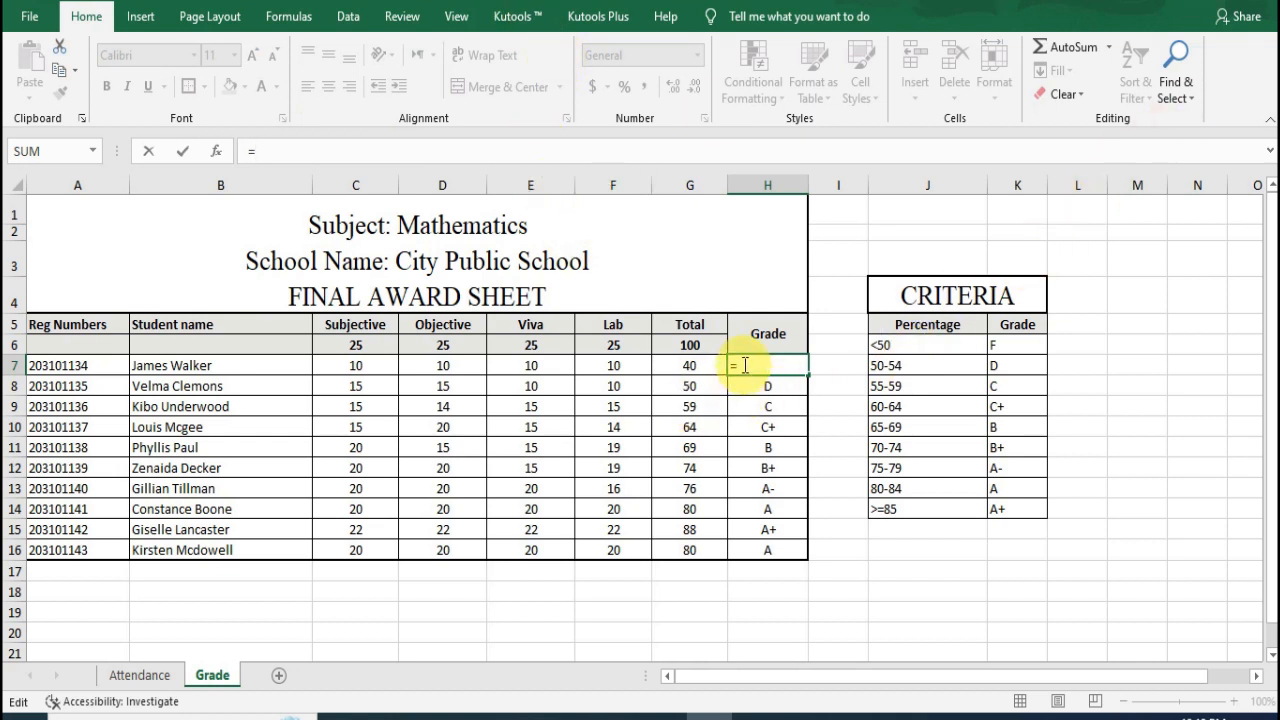
left_click(317, 160)
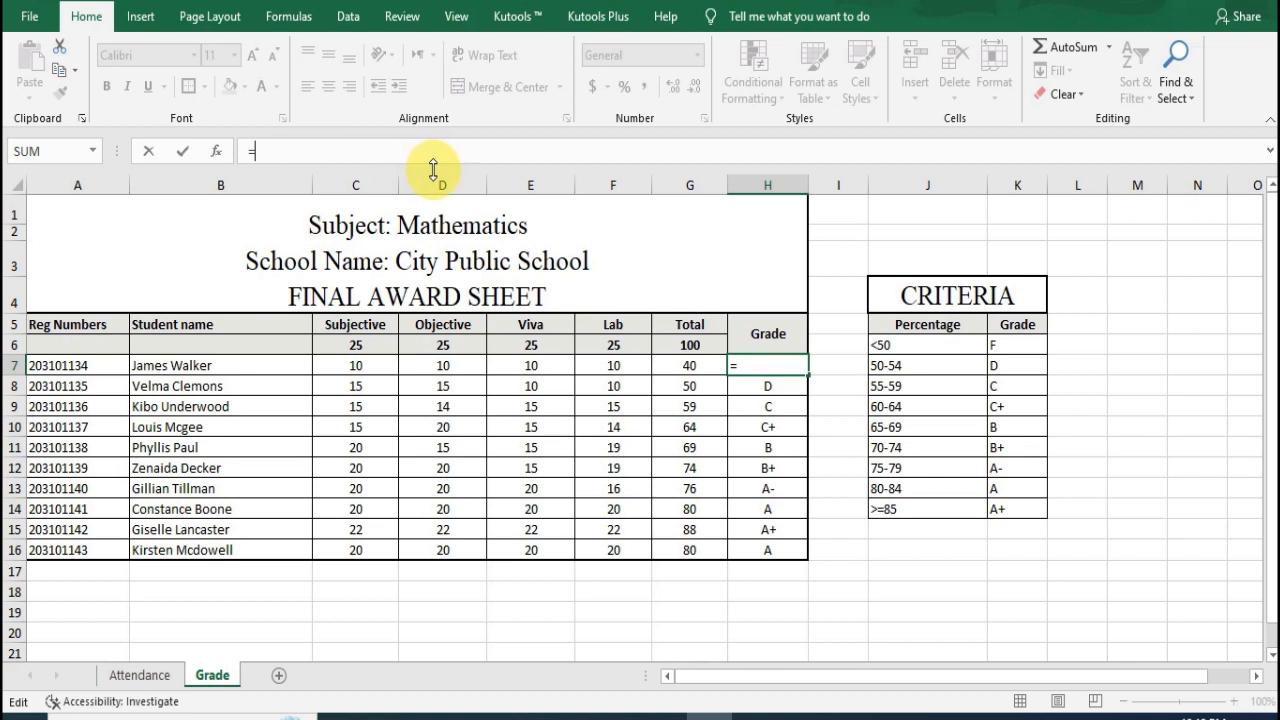
type("if")
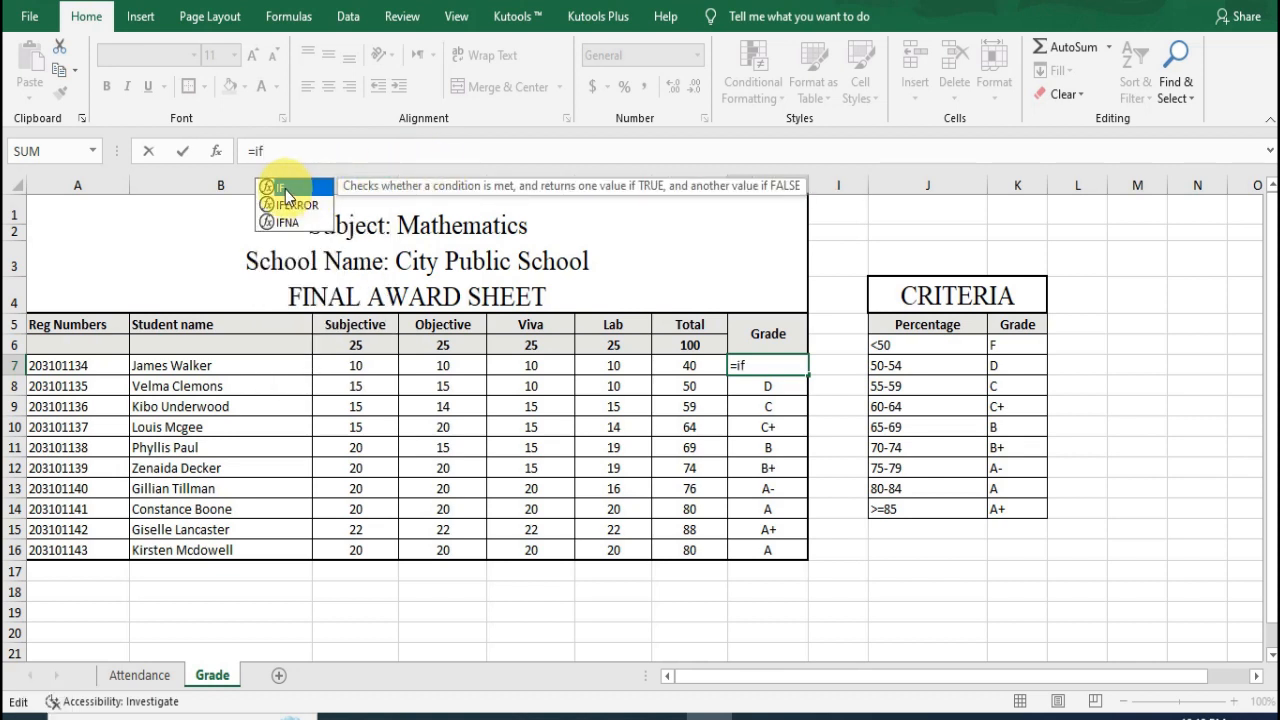
double_click(287, 192)
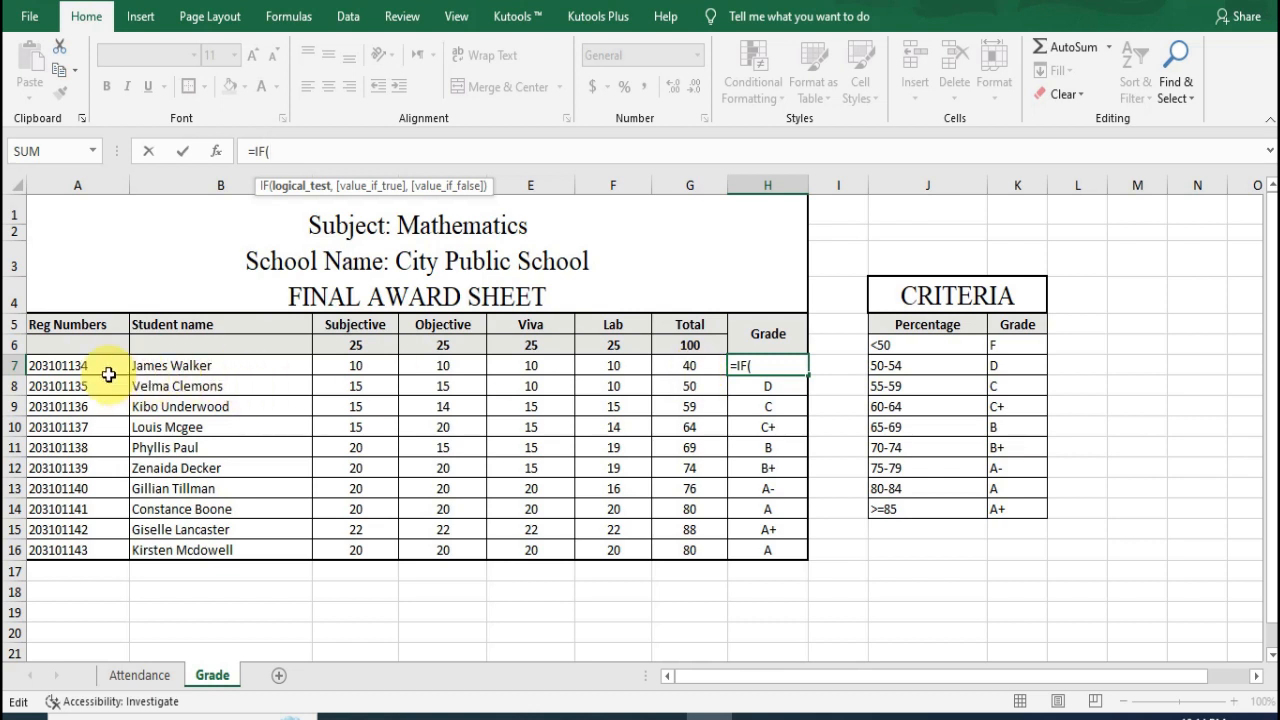
left_click(715, 366)
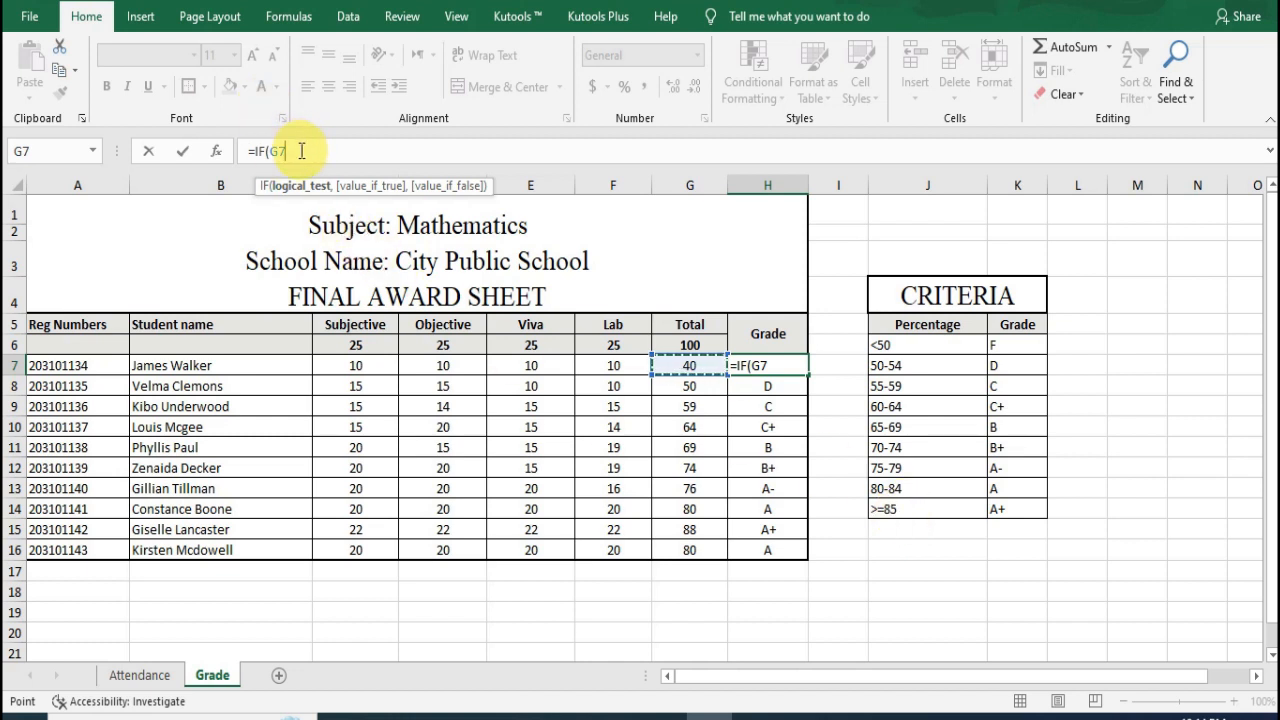
Step: Complete the first logical test as G7>=85 and return "A+" when it is true
type(">")
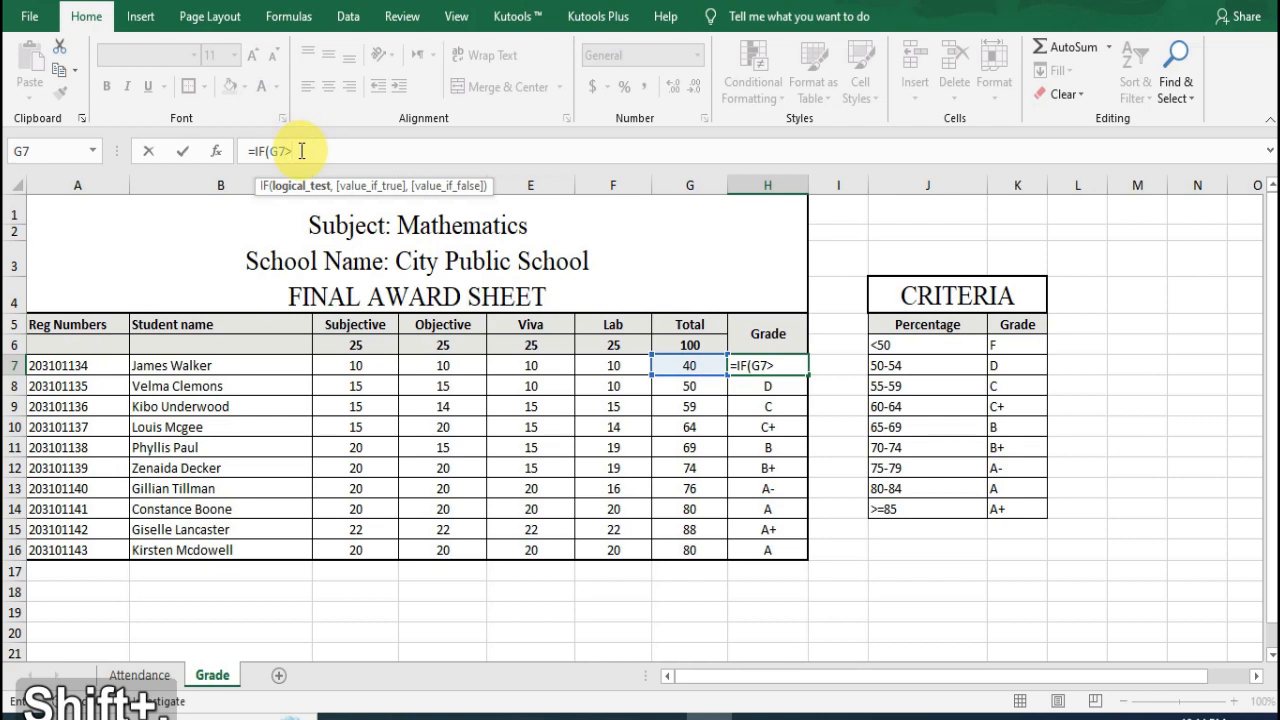
type("=85")
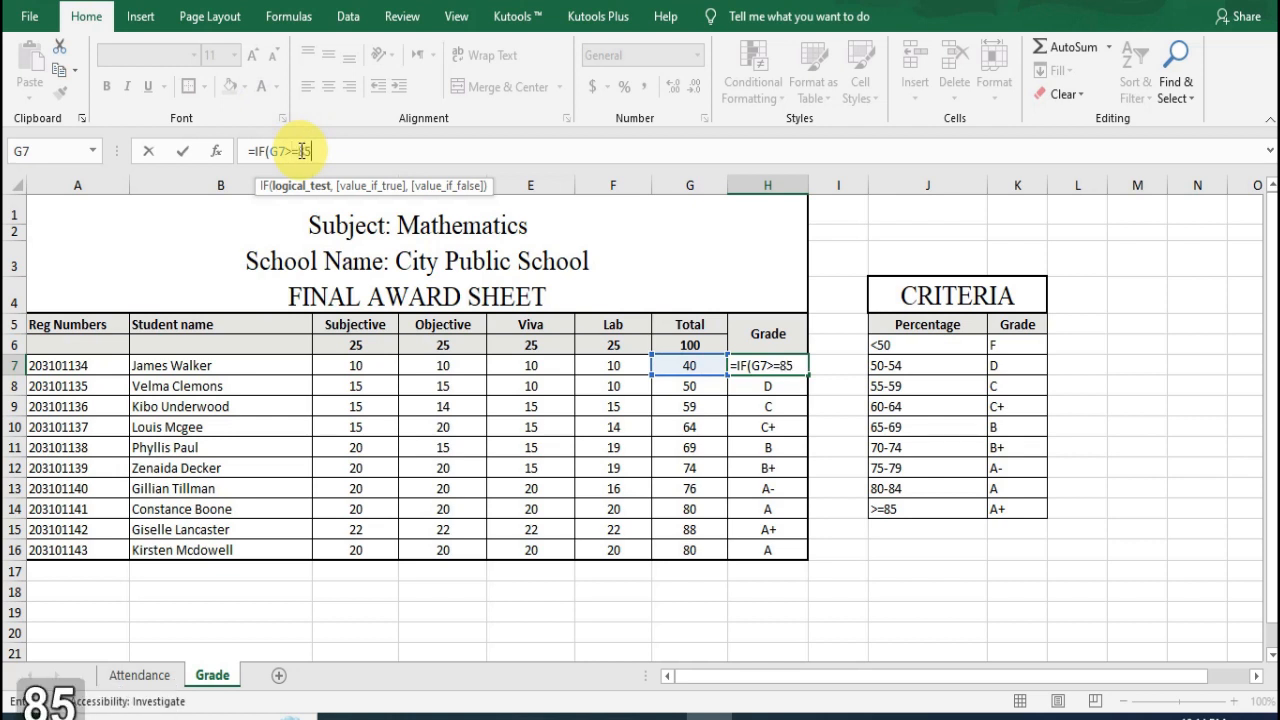
type(",")
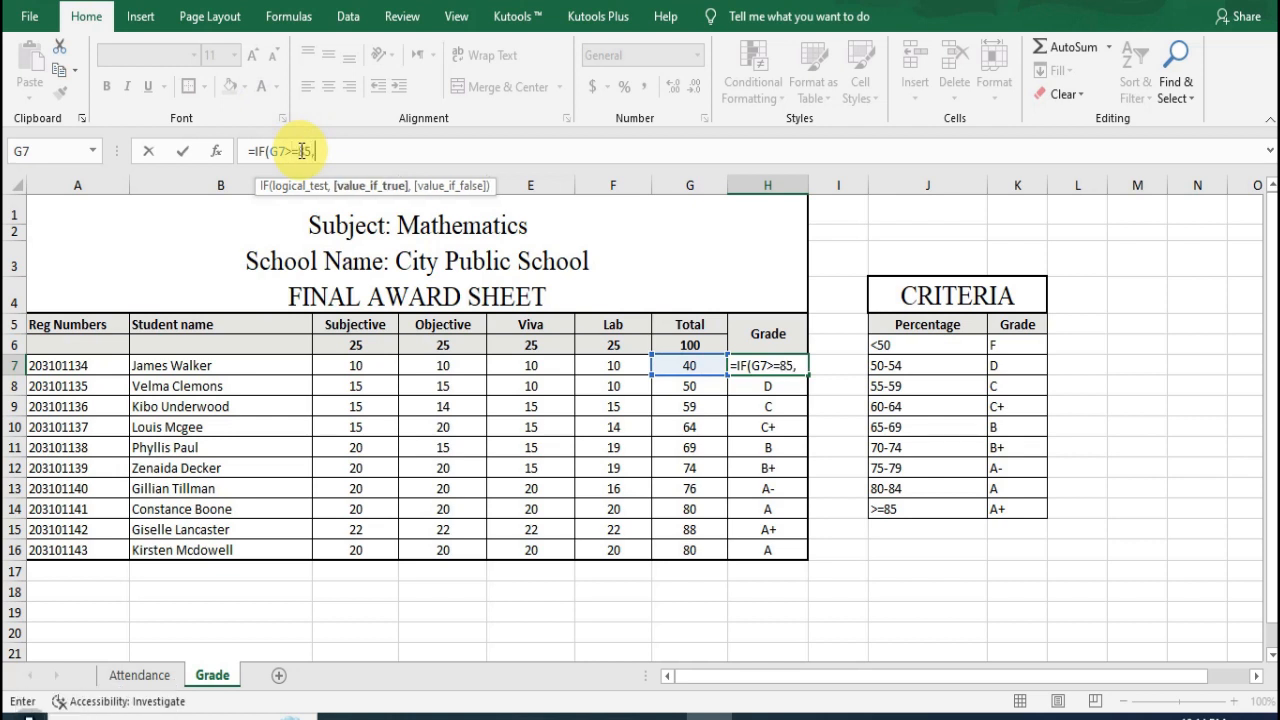
type("\"")
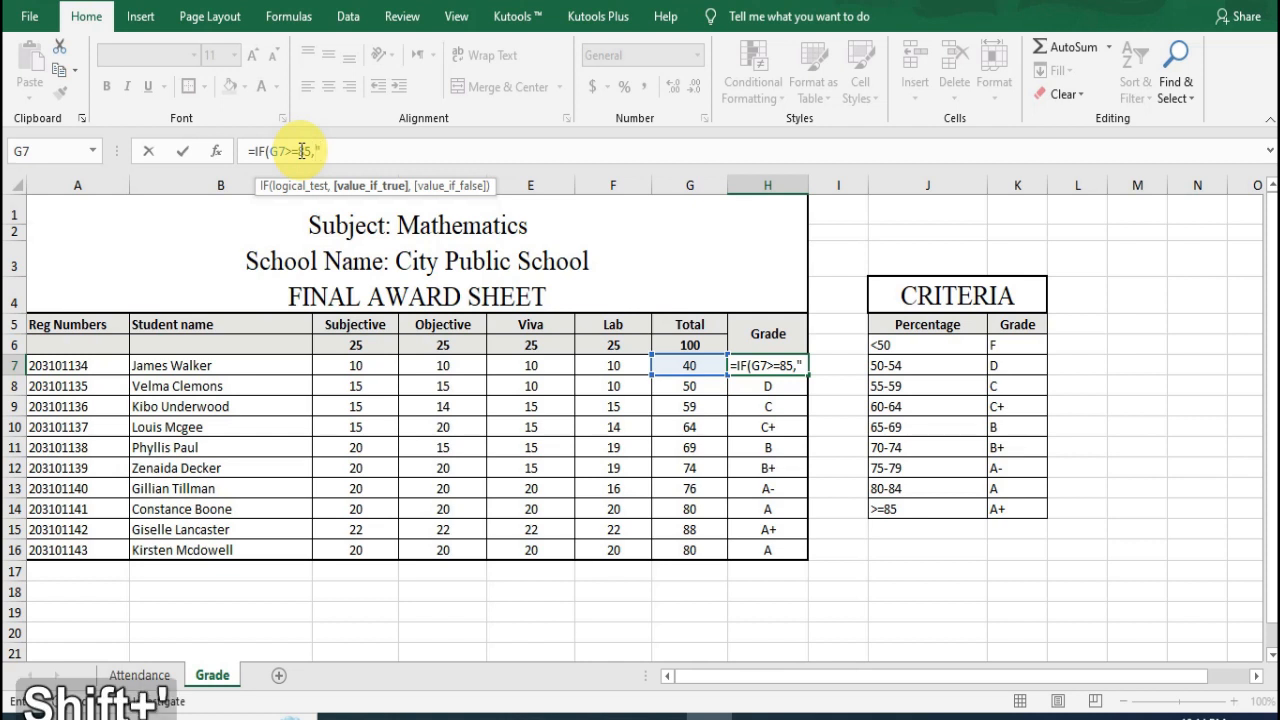
type("A")
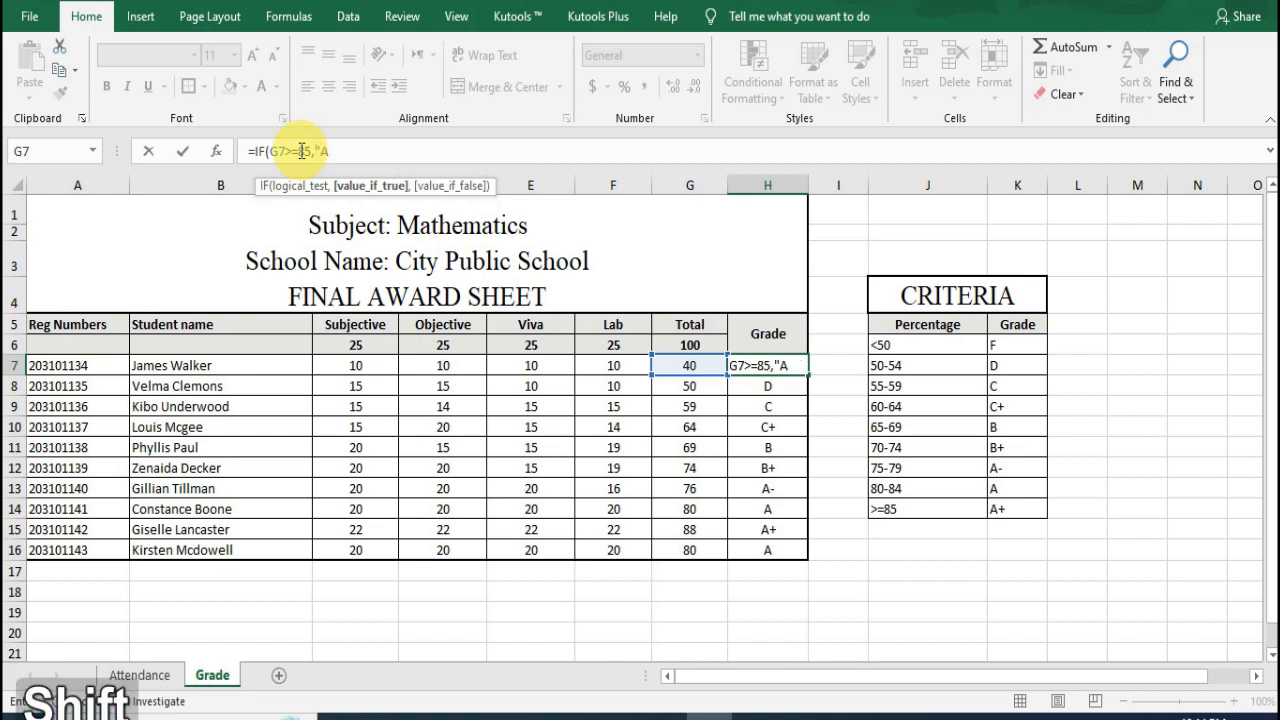
type("+\"")
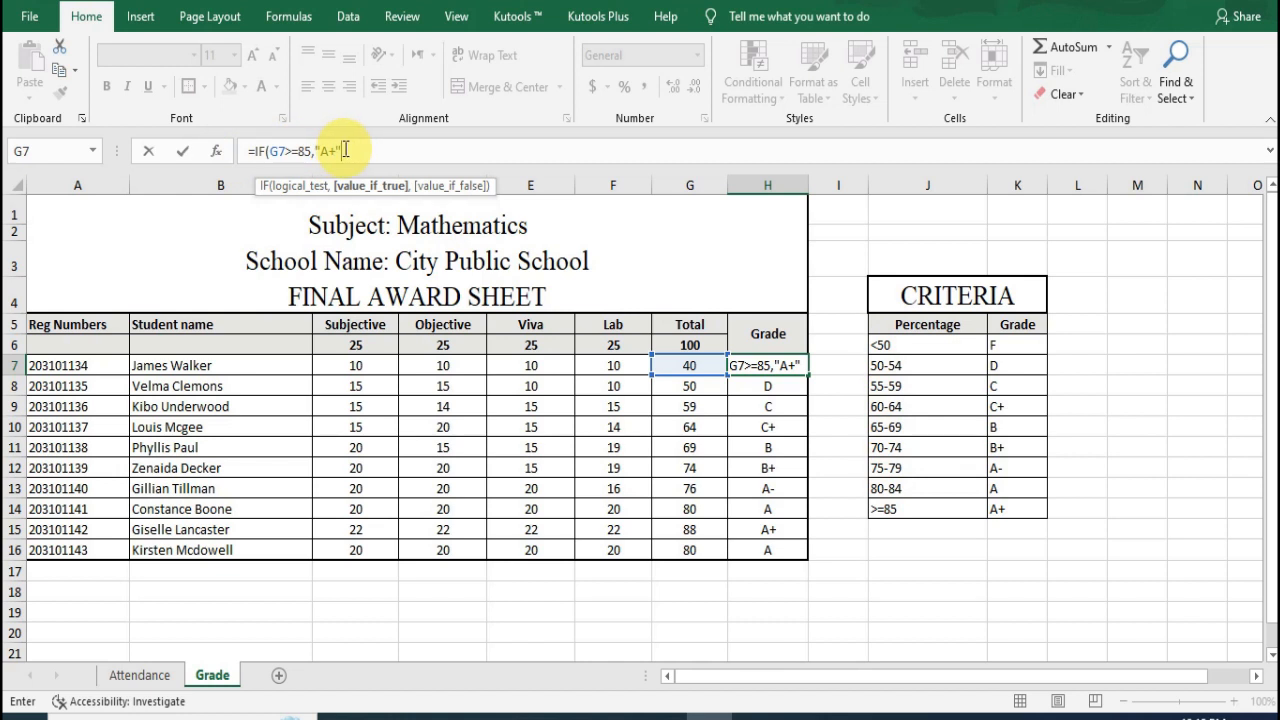
Step: Nest a second IF in the H7 formula that returns "A" when G7>=80
type(",i")
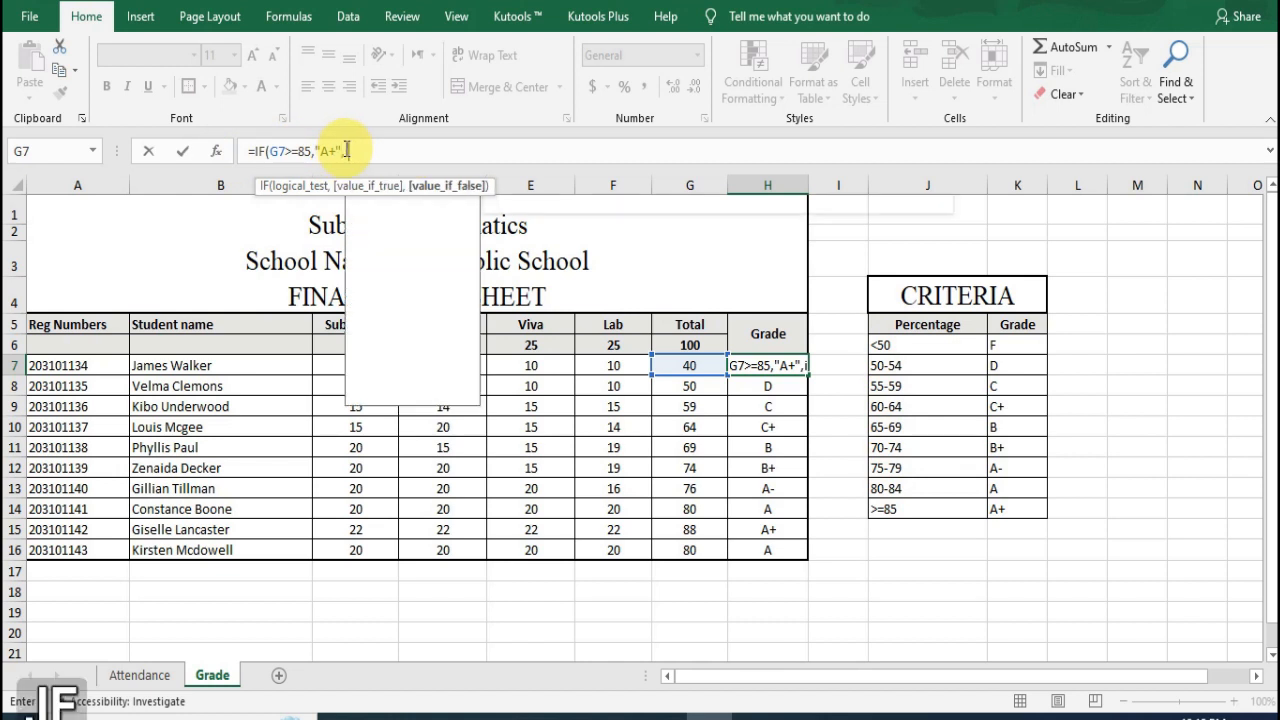
type("f(")
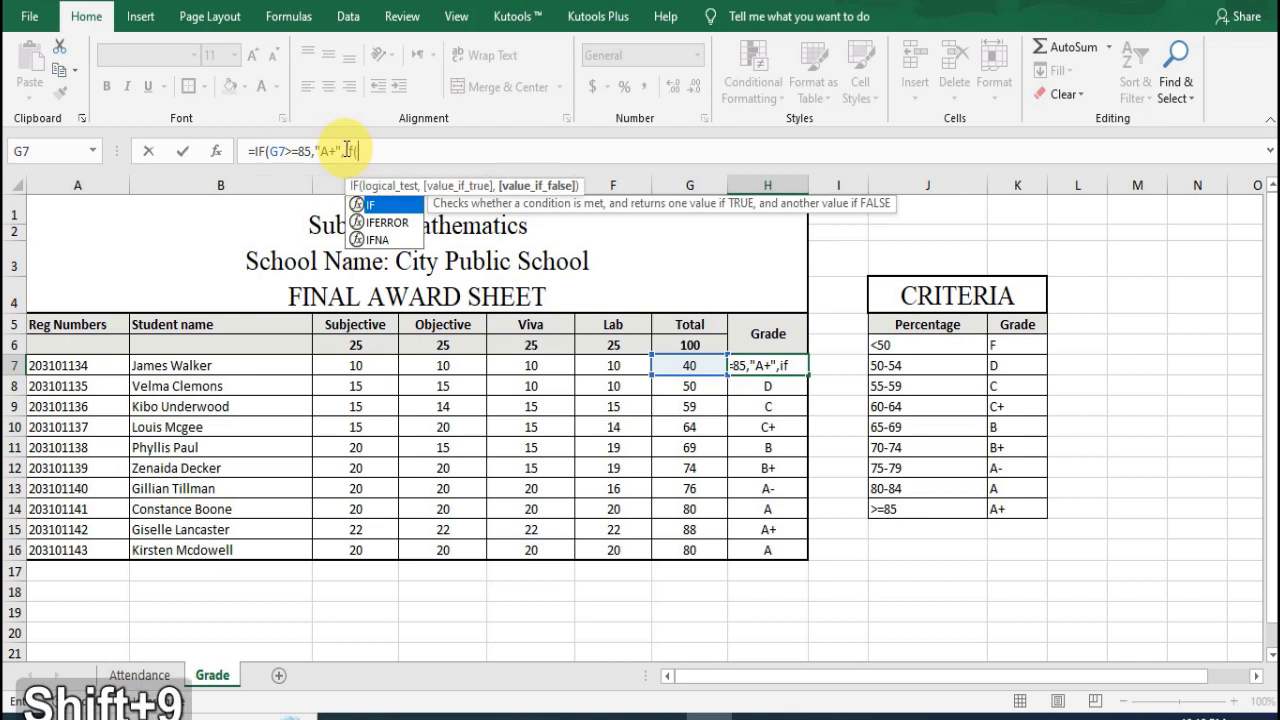
type("G7")
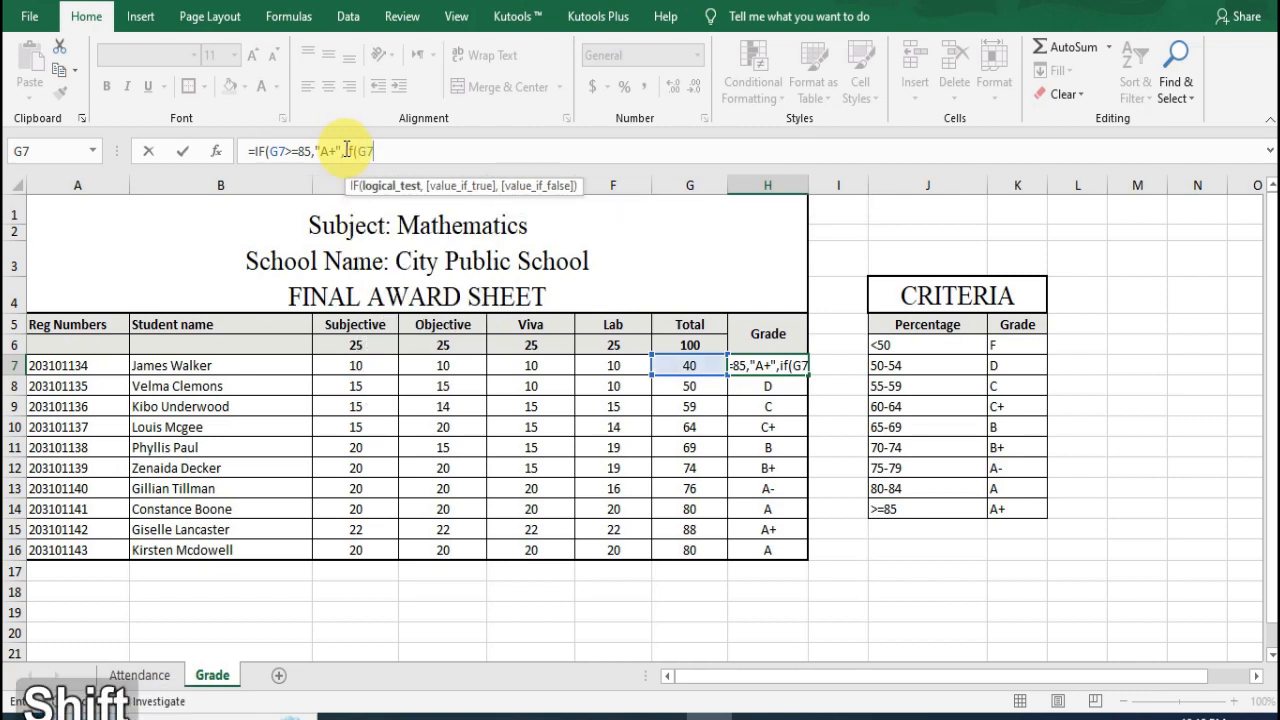
type(">=")
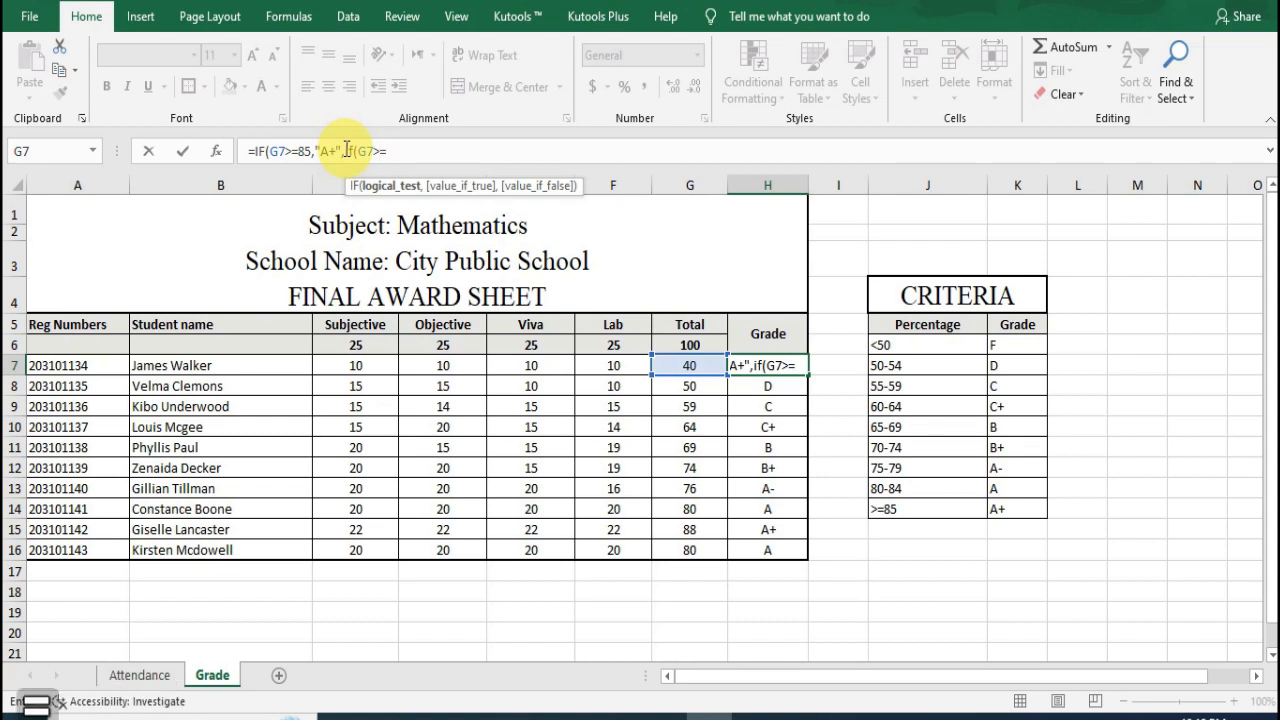
type("80")
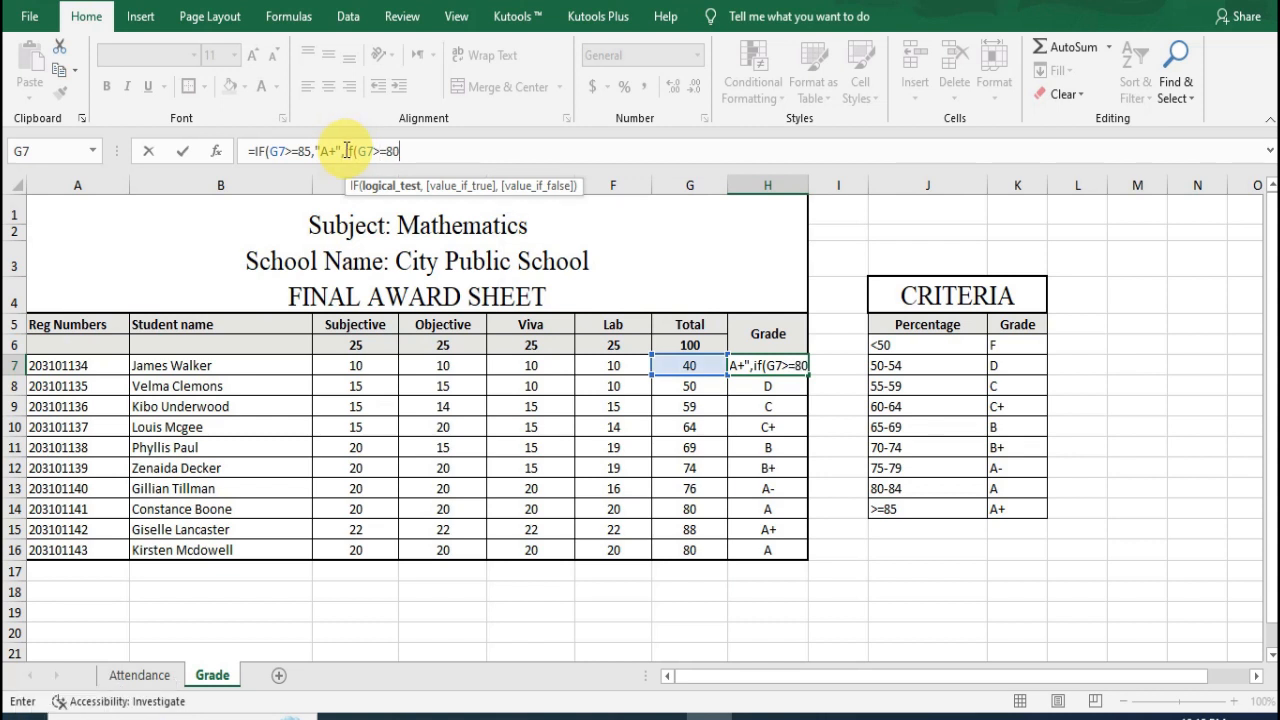
type(",")
key("BackSpace")
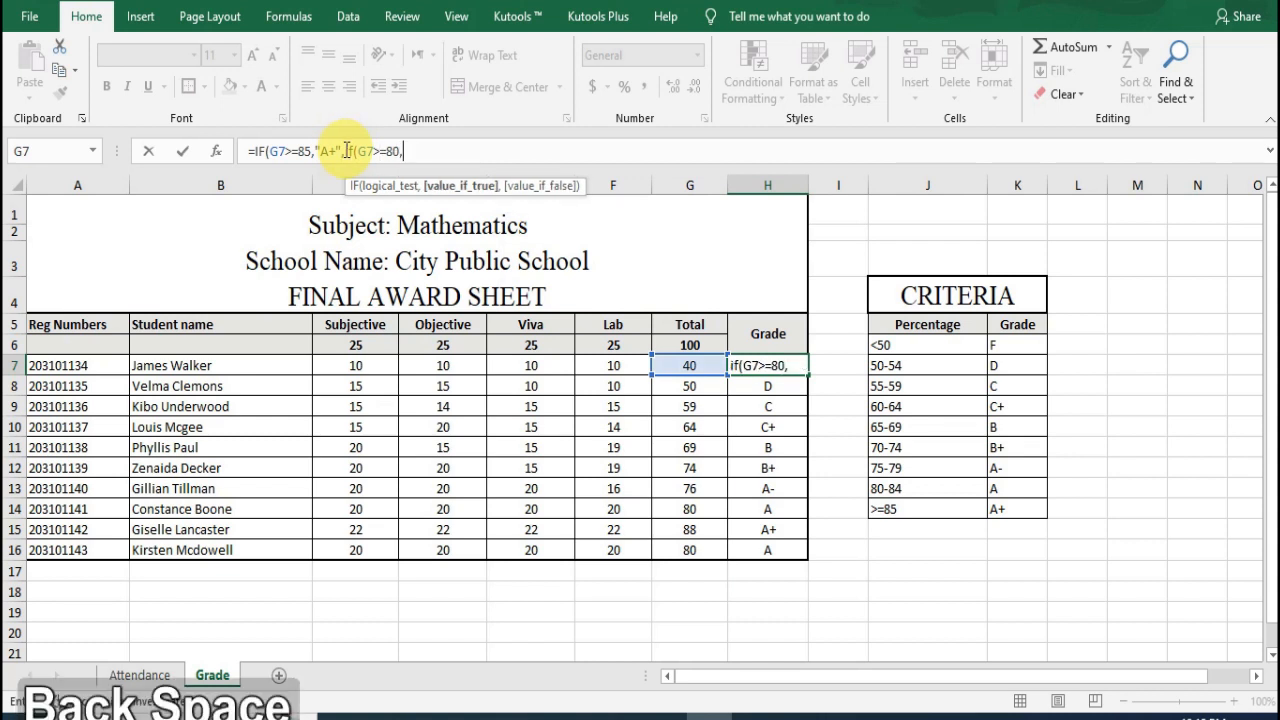
type("\"")
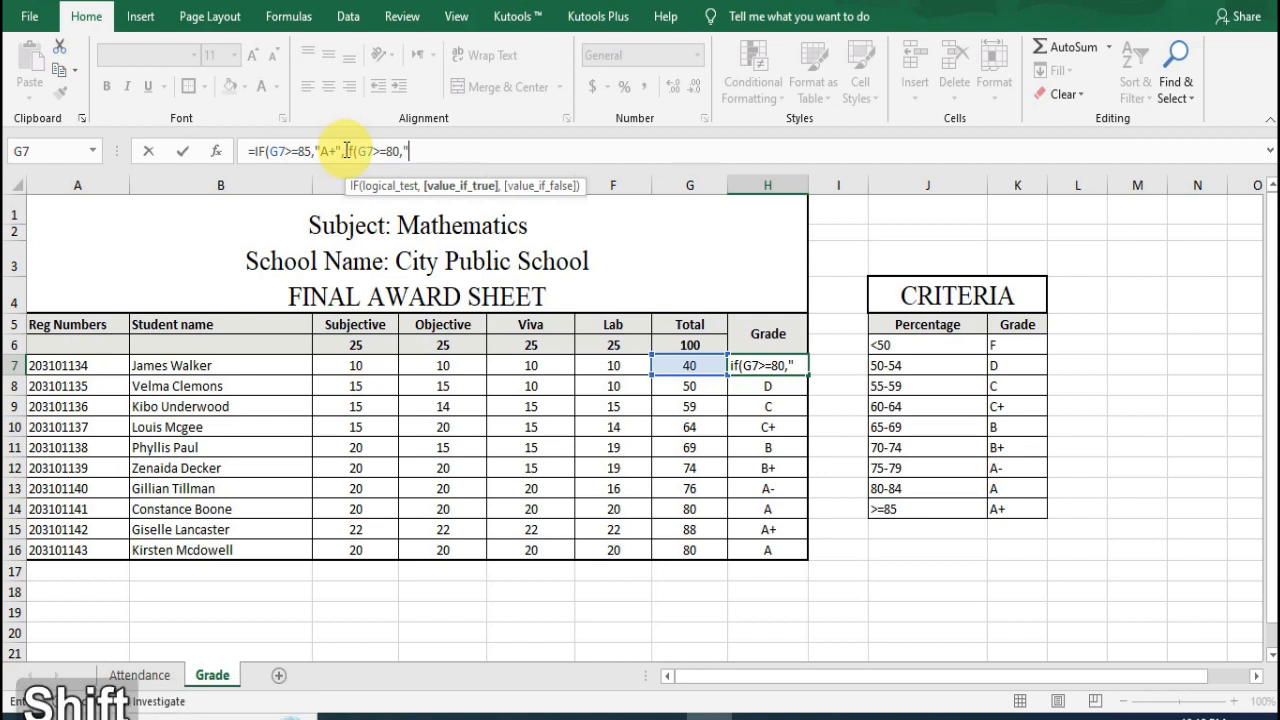
type("A\"")
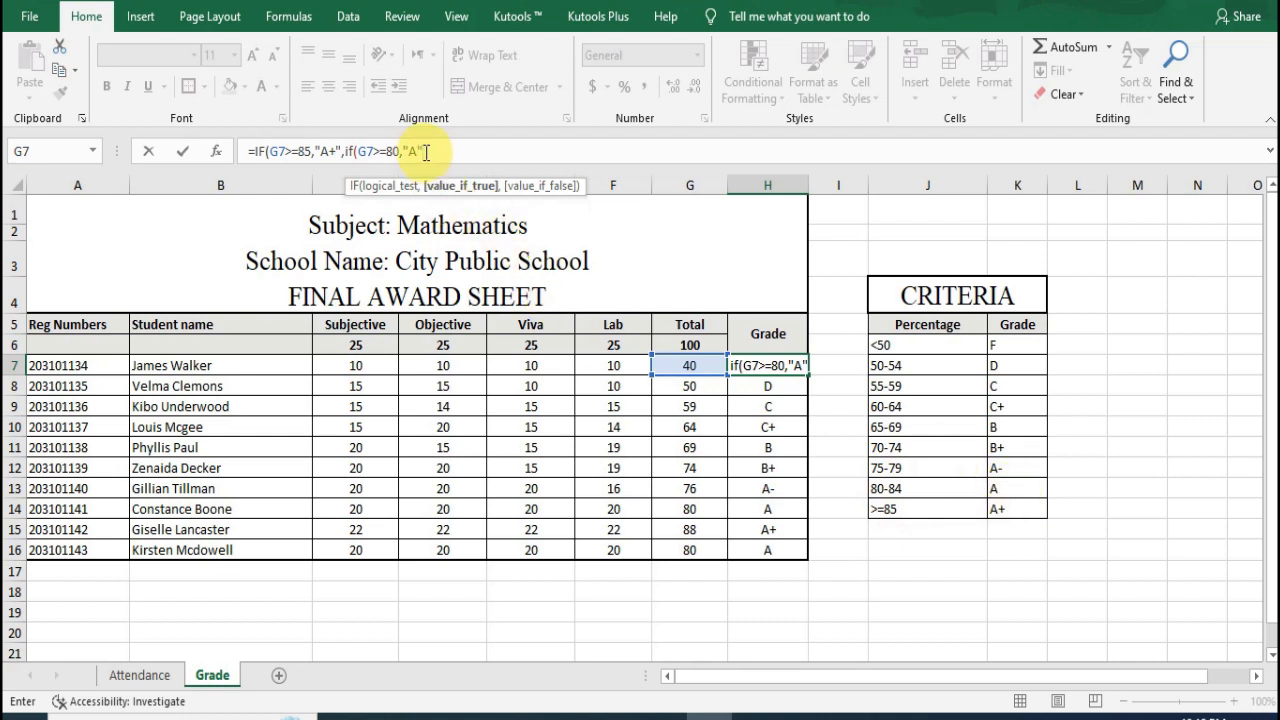
Step: Nest a third IF in the H7 formula that returns "A-" when G7>=75
type(",")
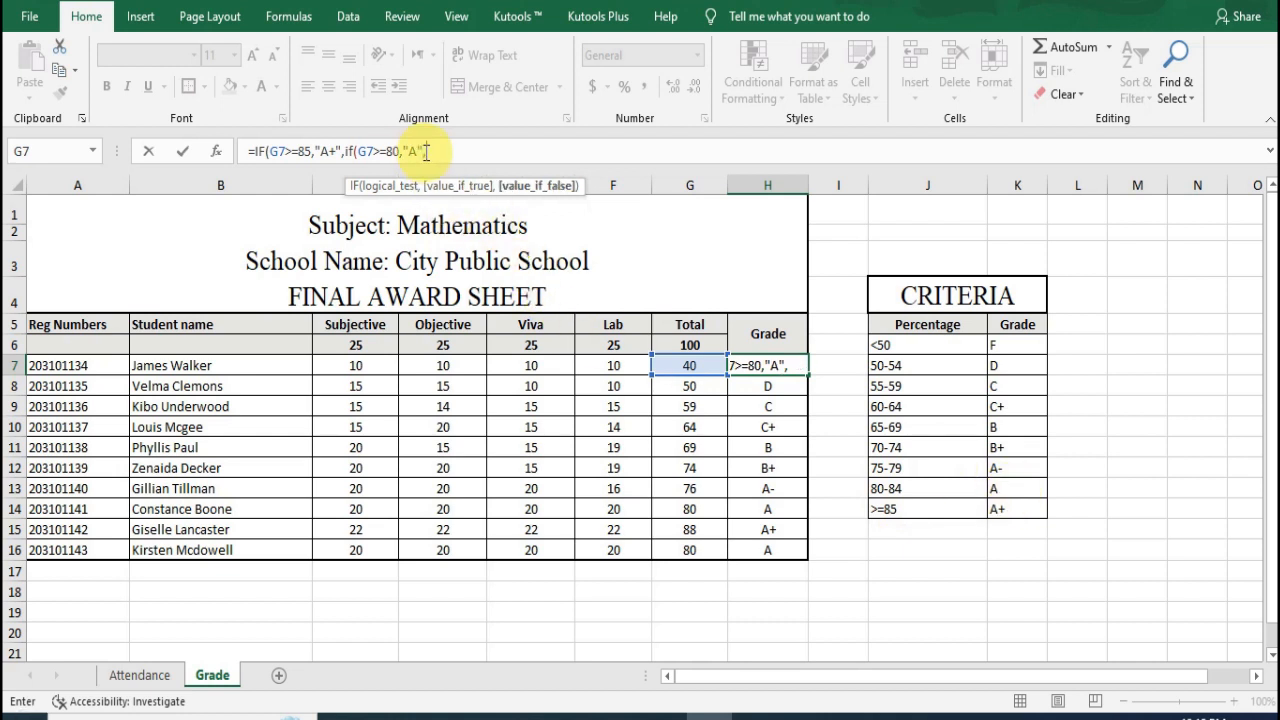
type("if")
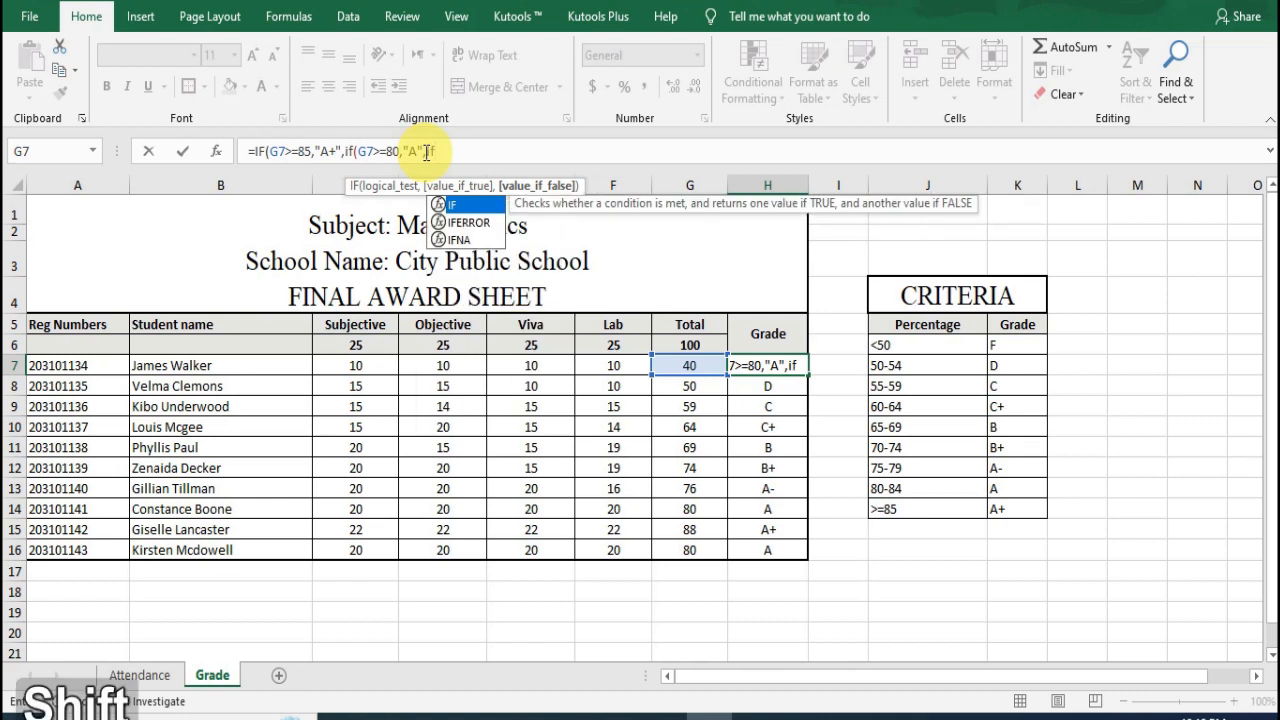
type("(G7")
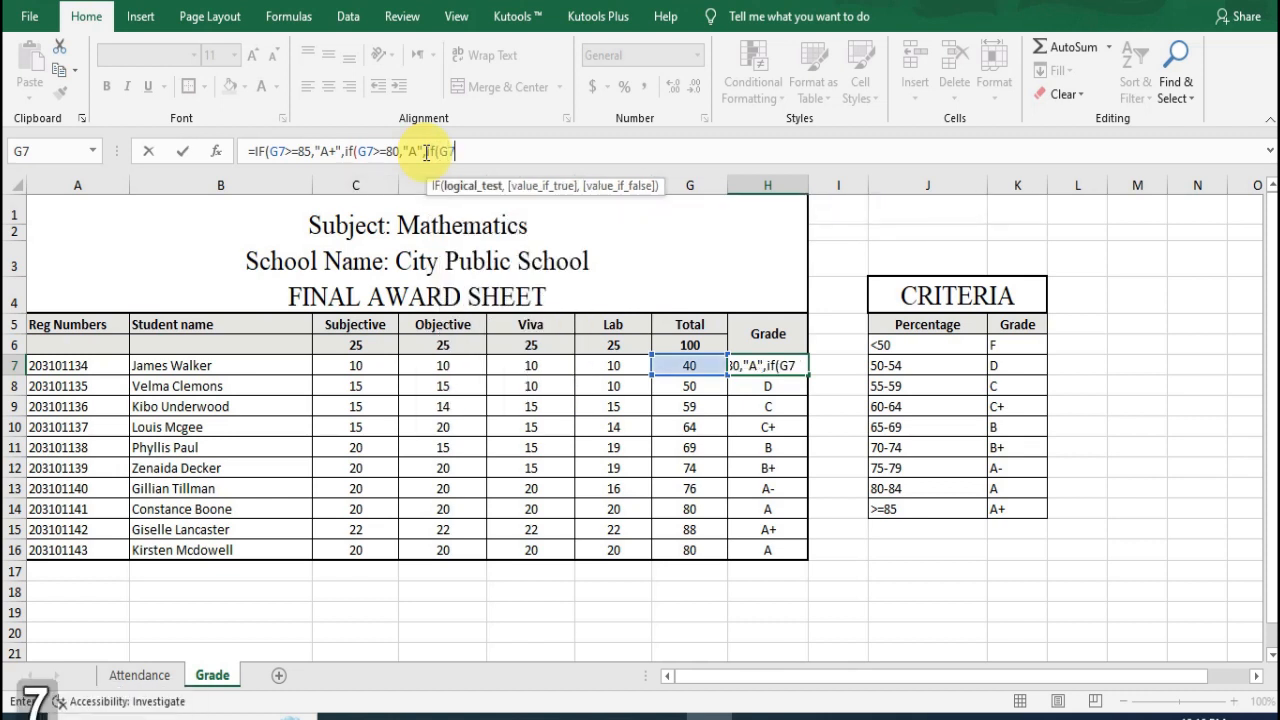
type(">=")
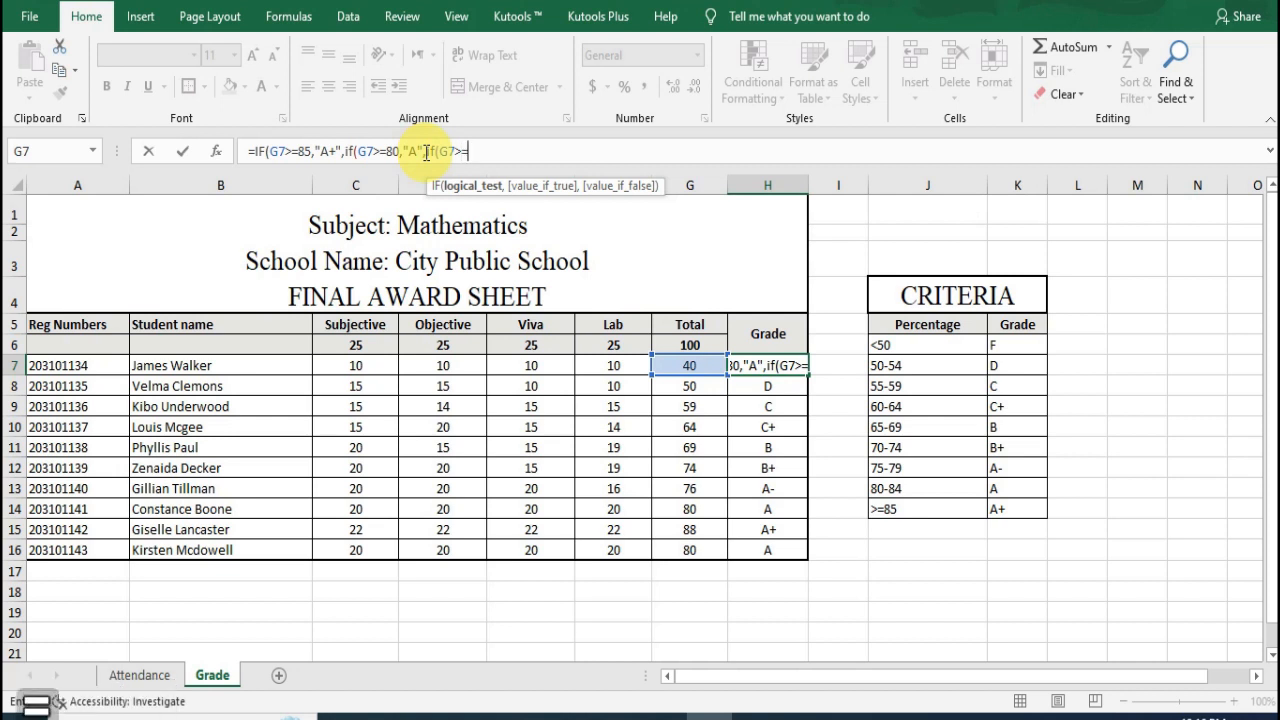
type("75")
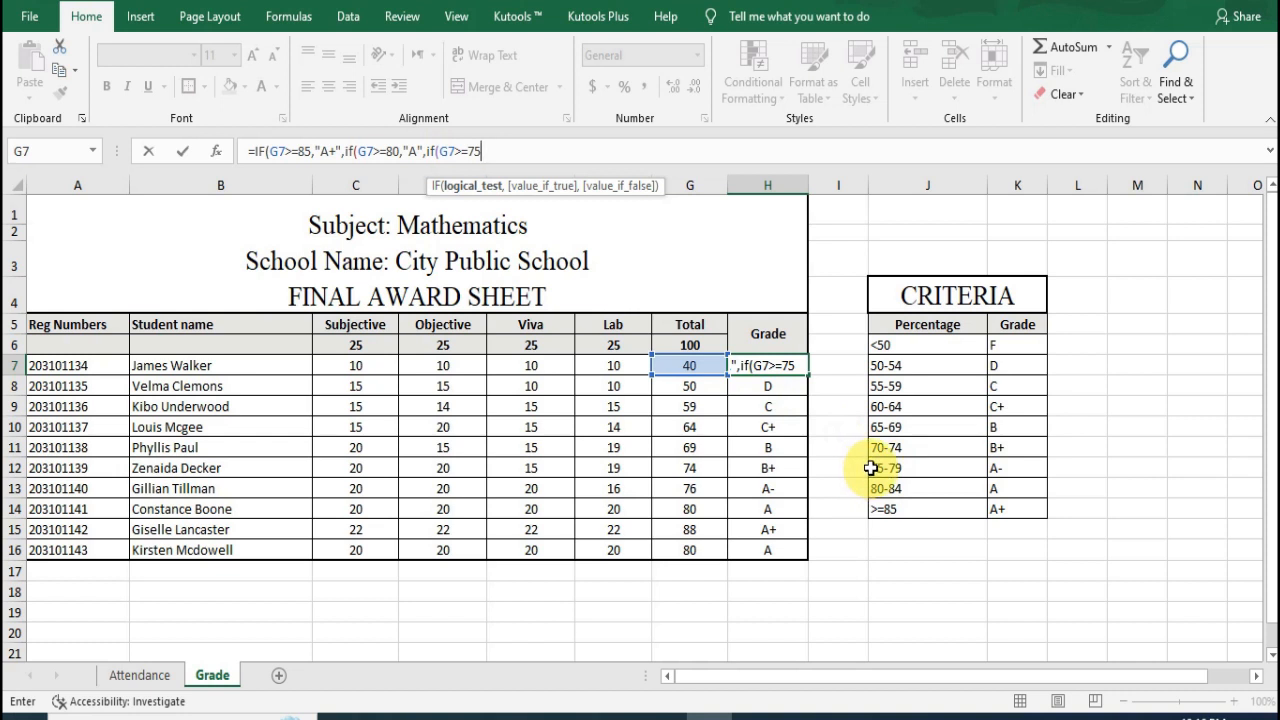
type(",")
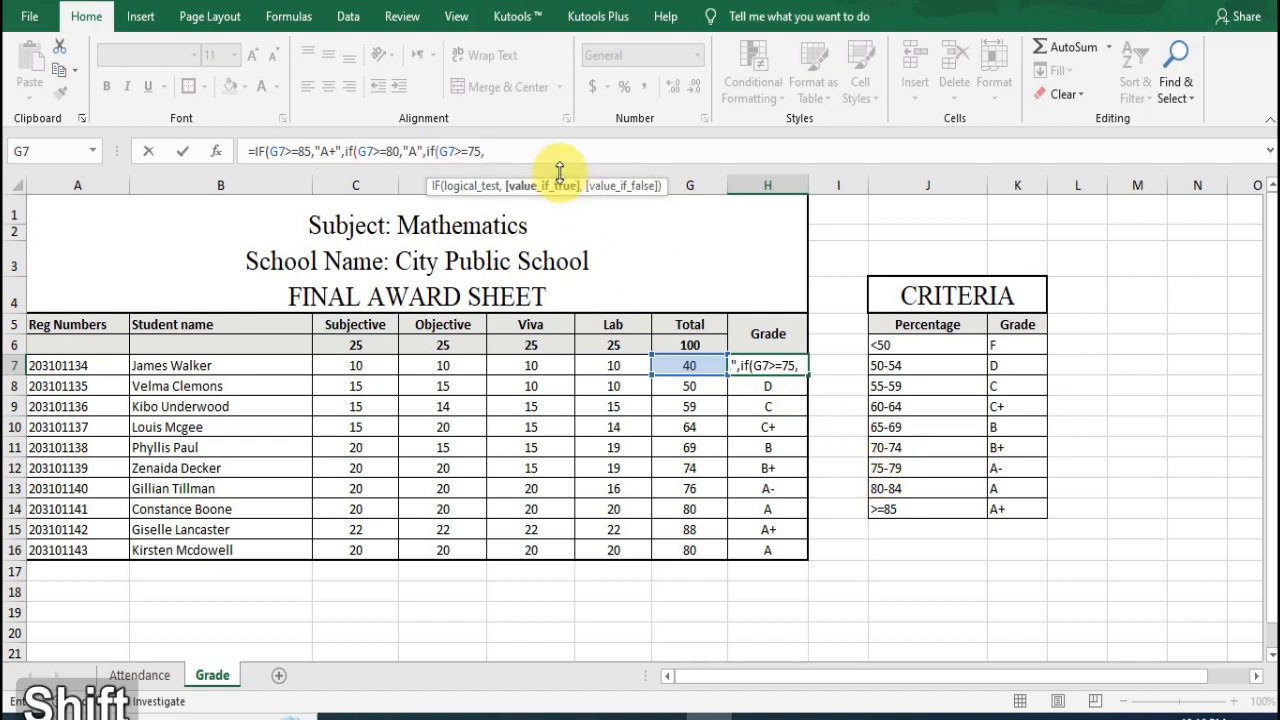
type("\"A")
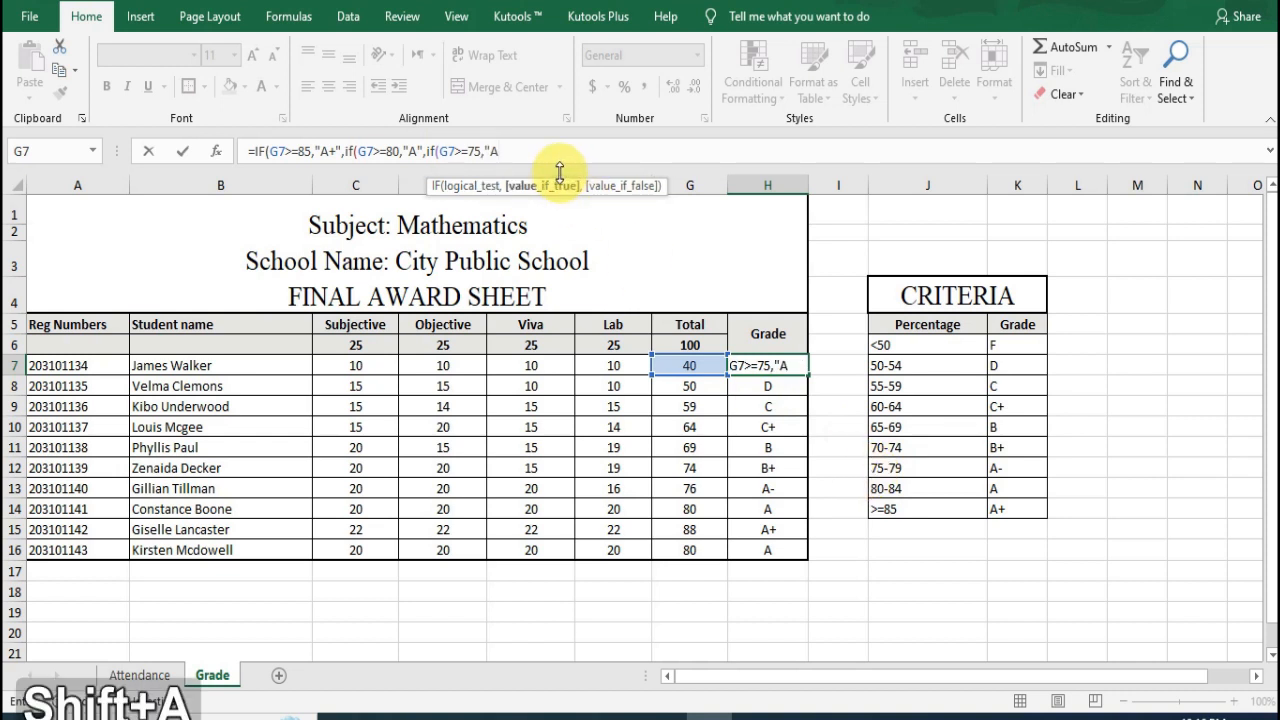
type("-\"")
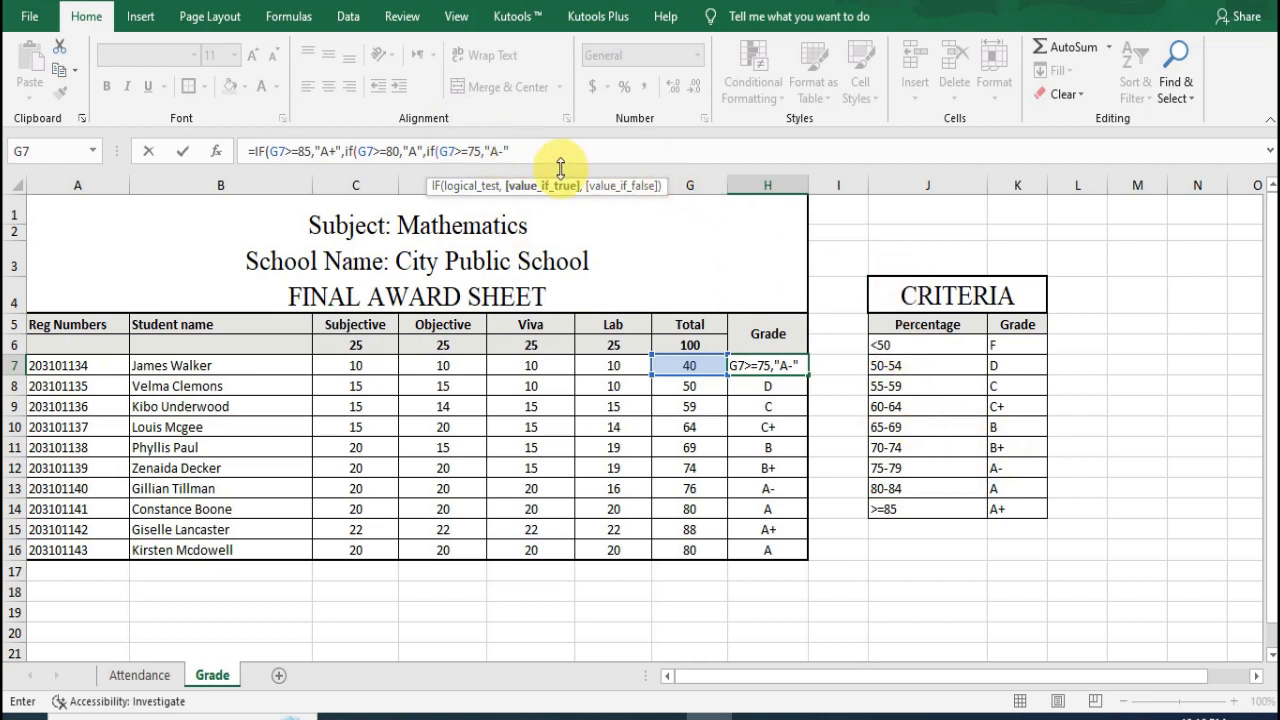
Step: Nest a fourth IF in the H7 formula that returns "B+" when G7>=70
type(",if")
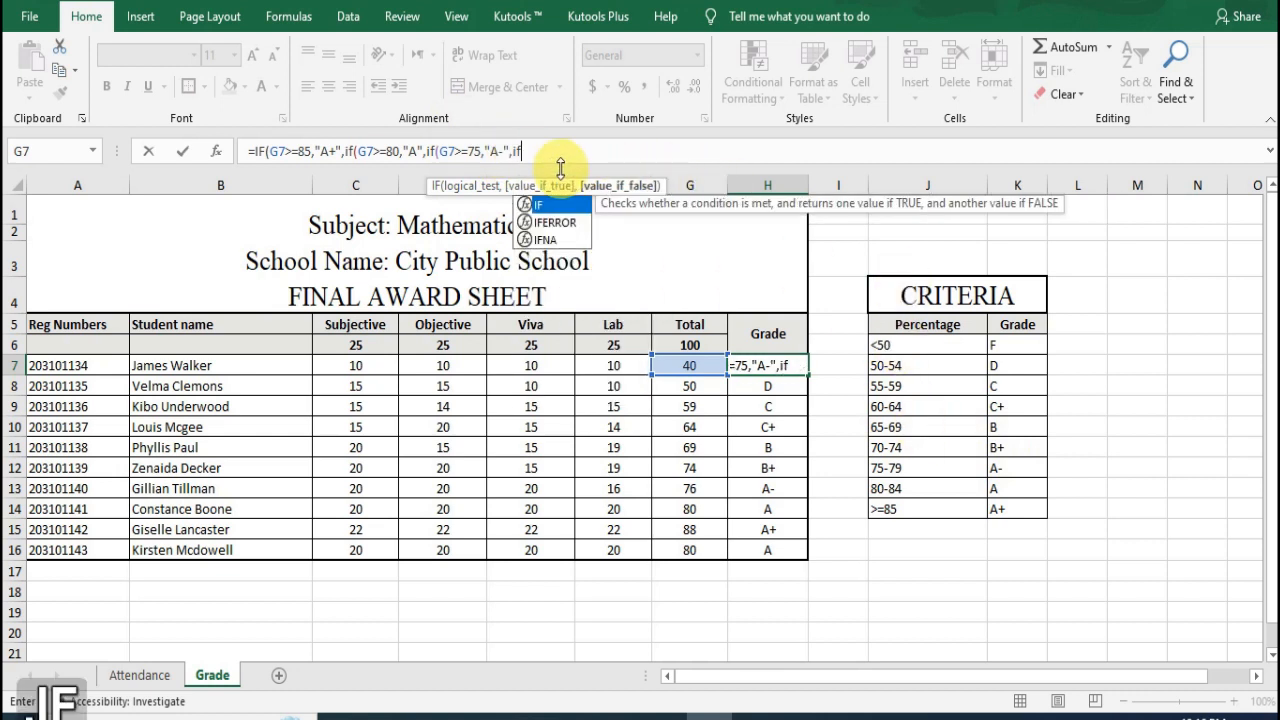
type("(")
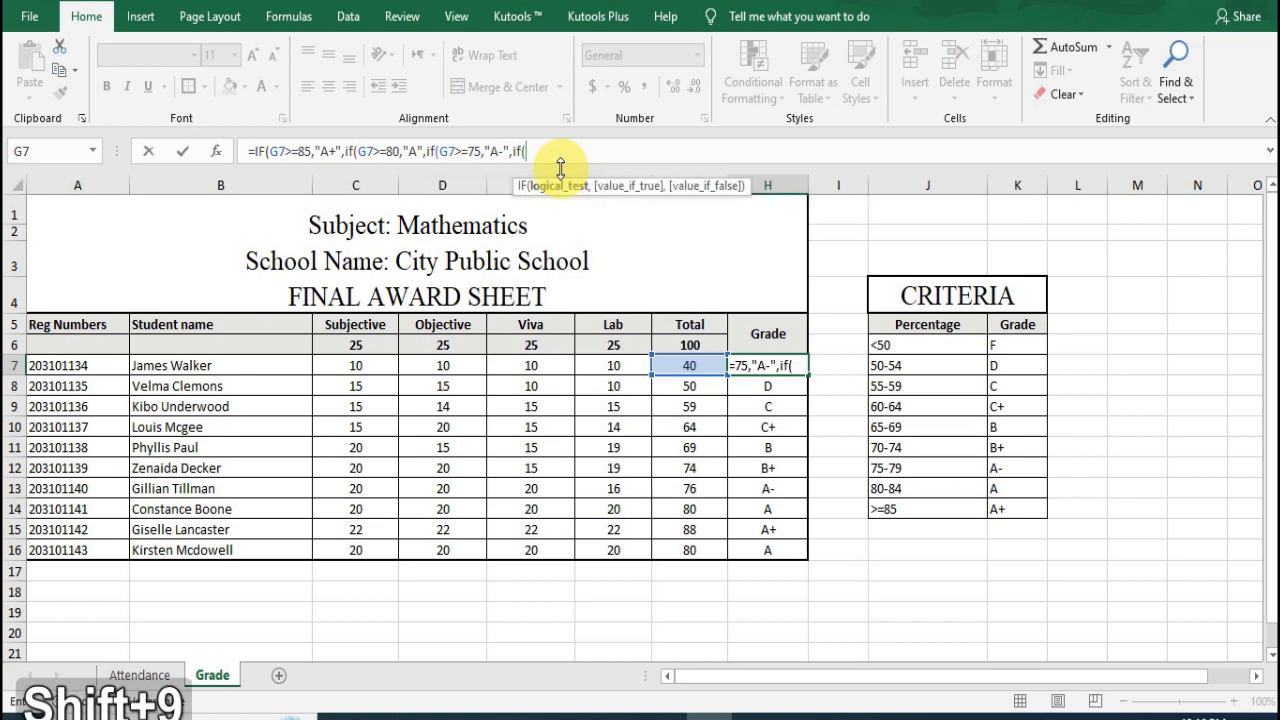
type("G7")
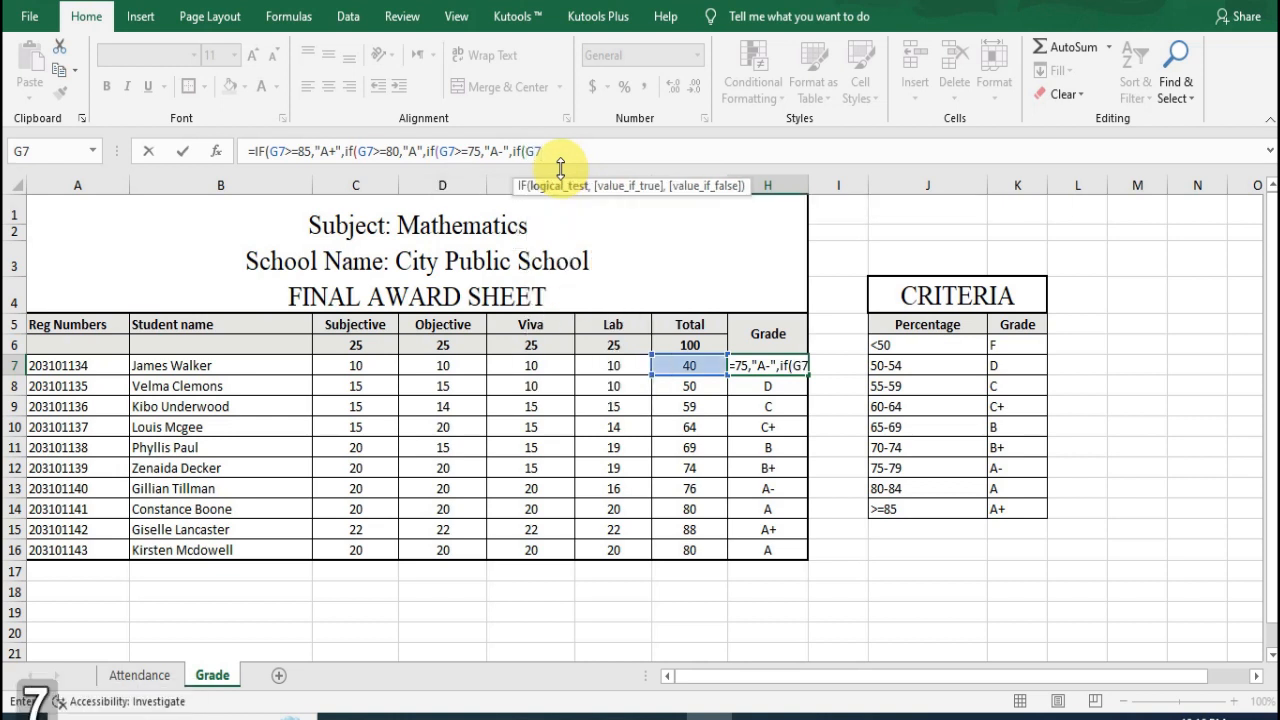
type(">=")
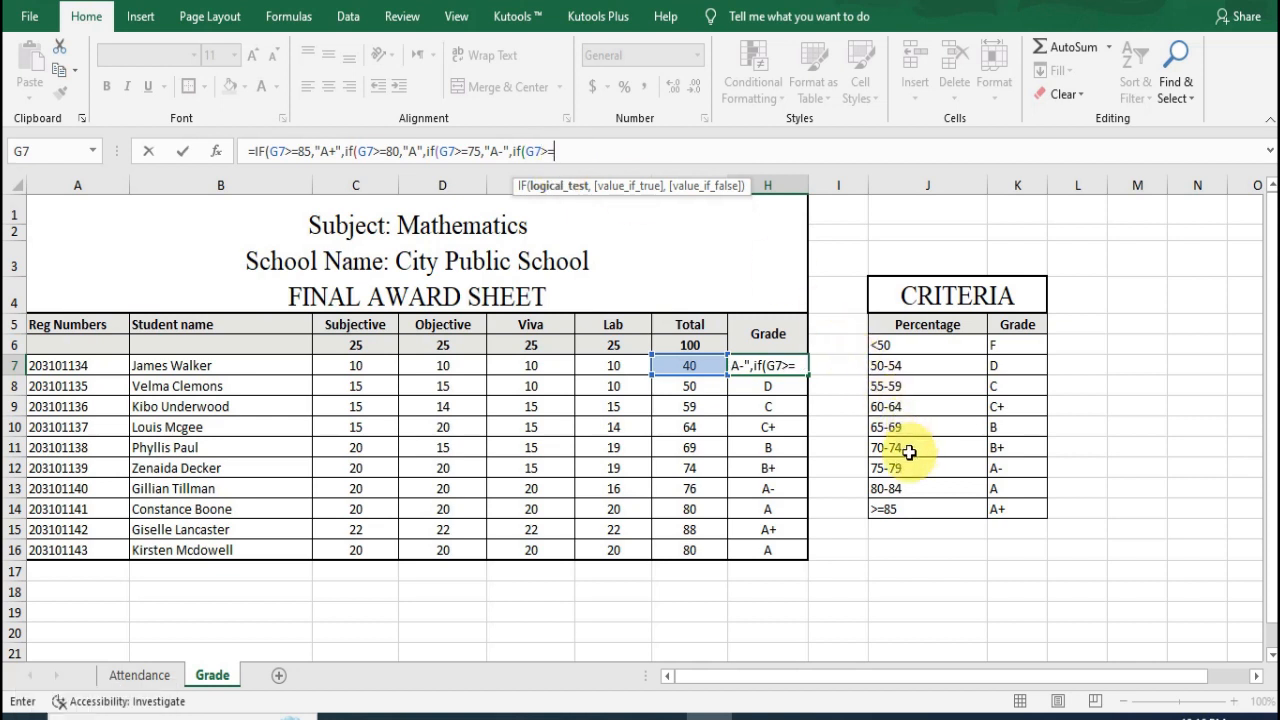
type("70")
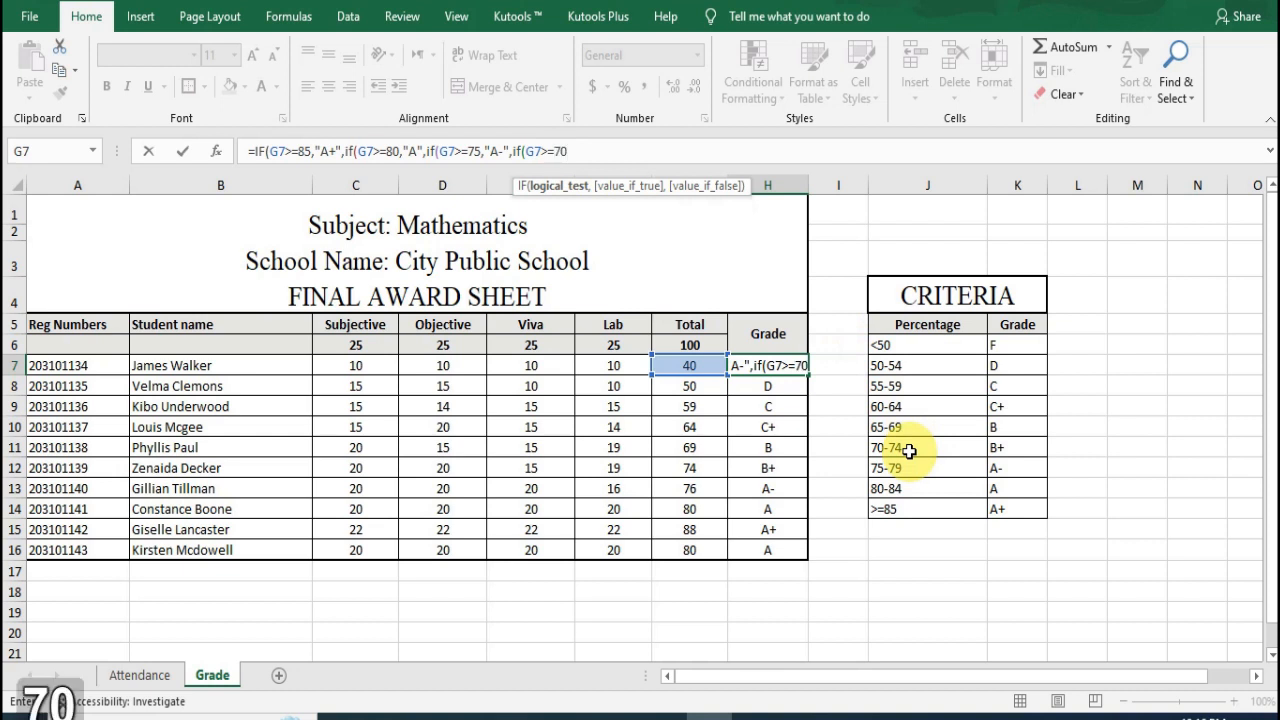
type(",\"")
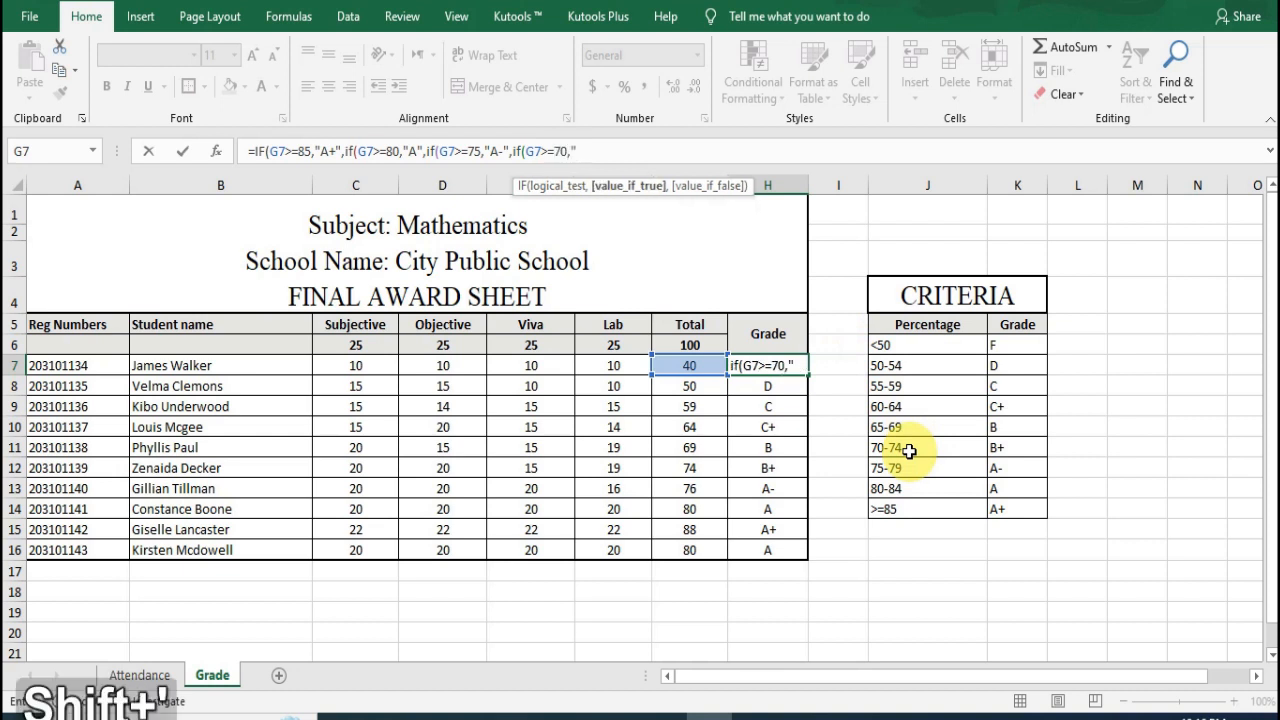
type("B")
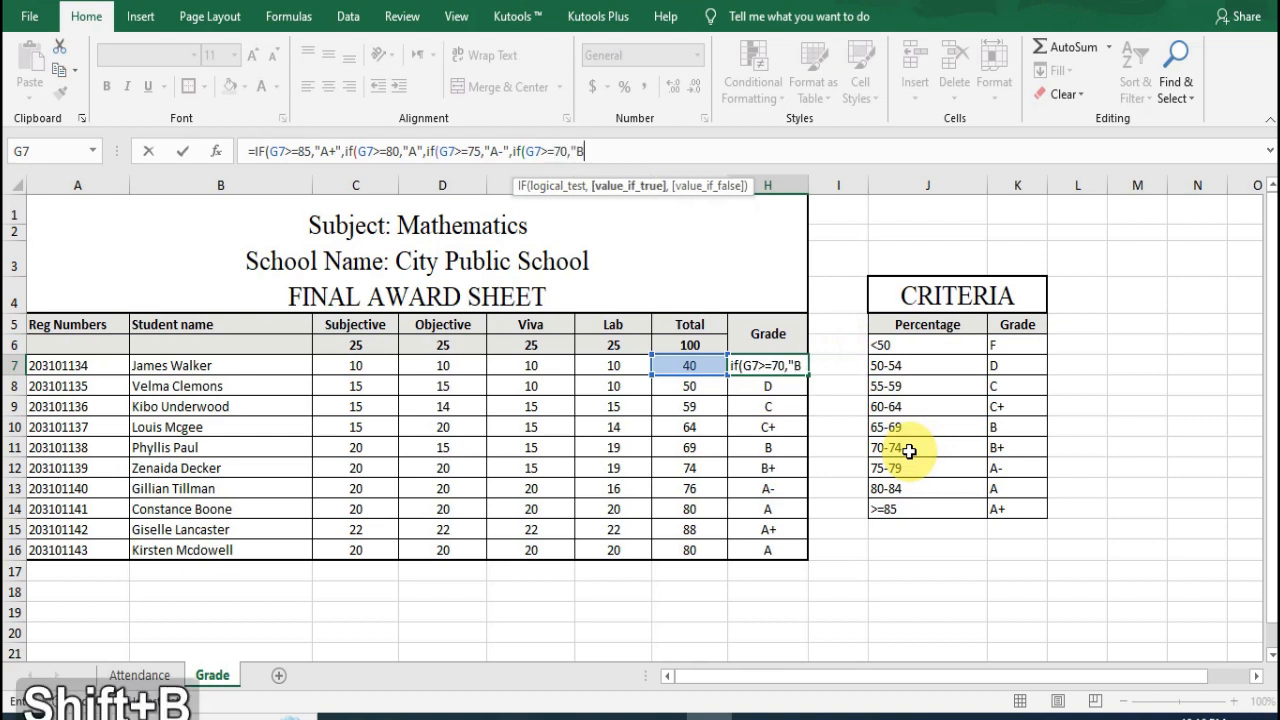
type("+\"")
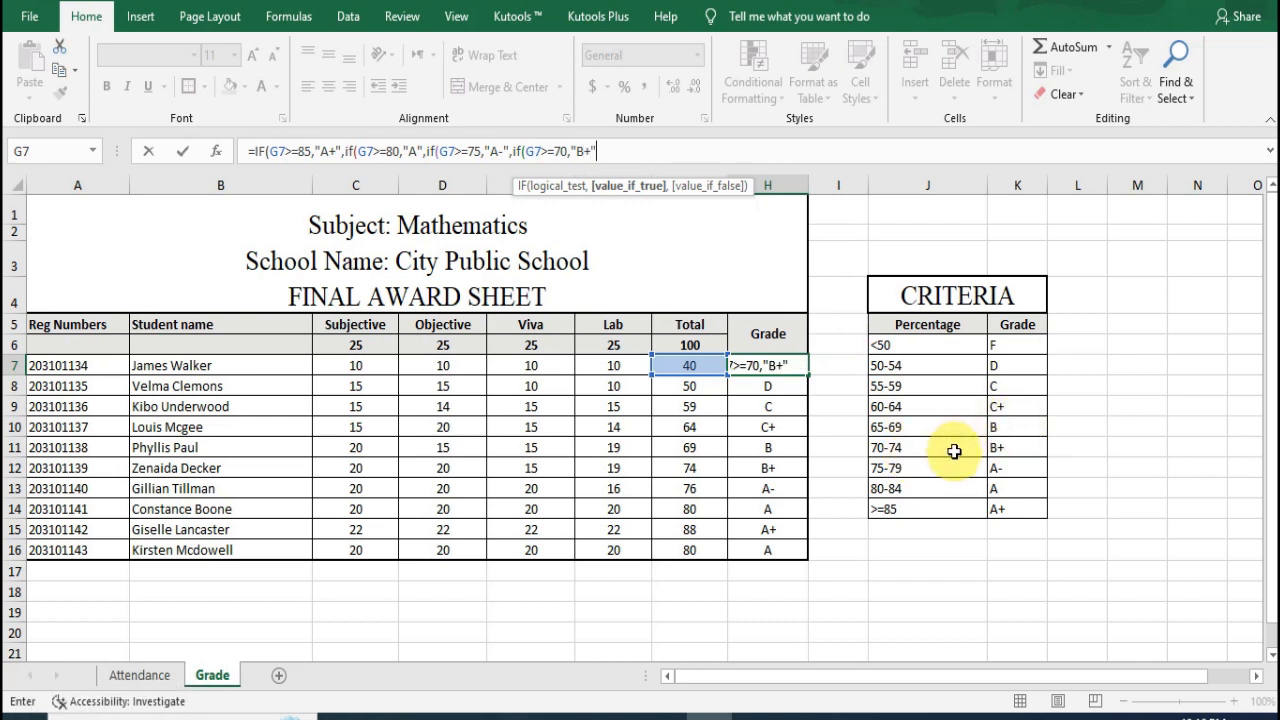
type(",")
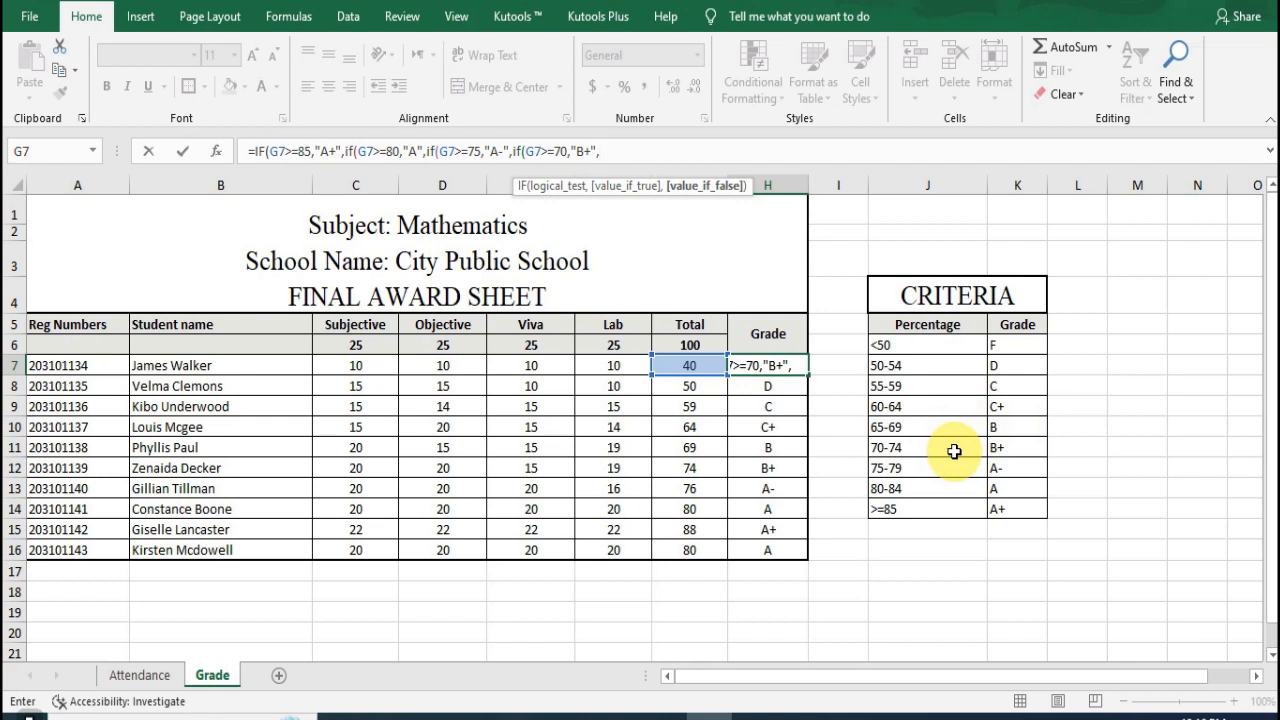
type("if(")
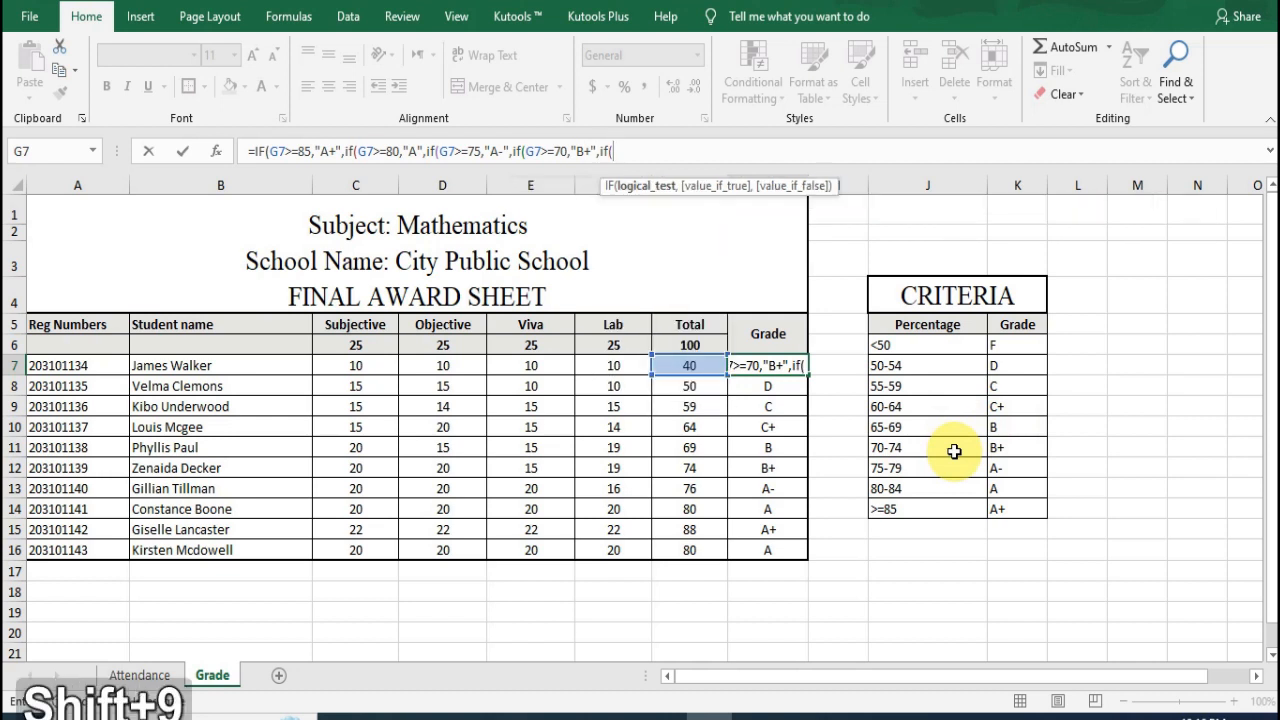
type("G7>")
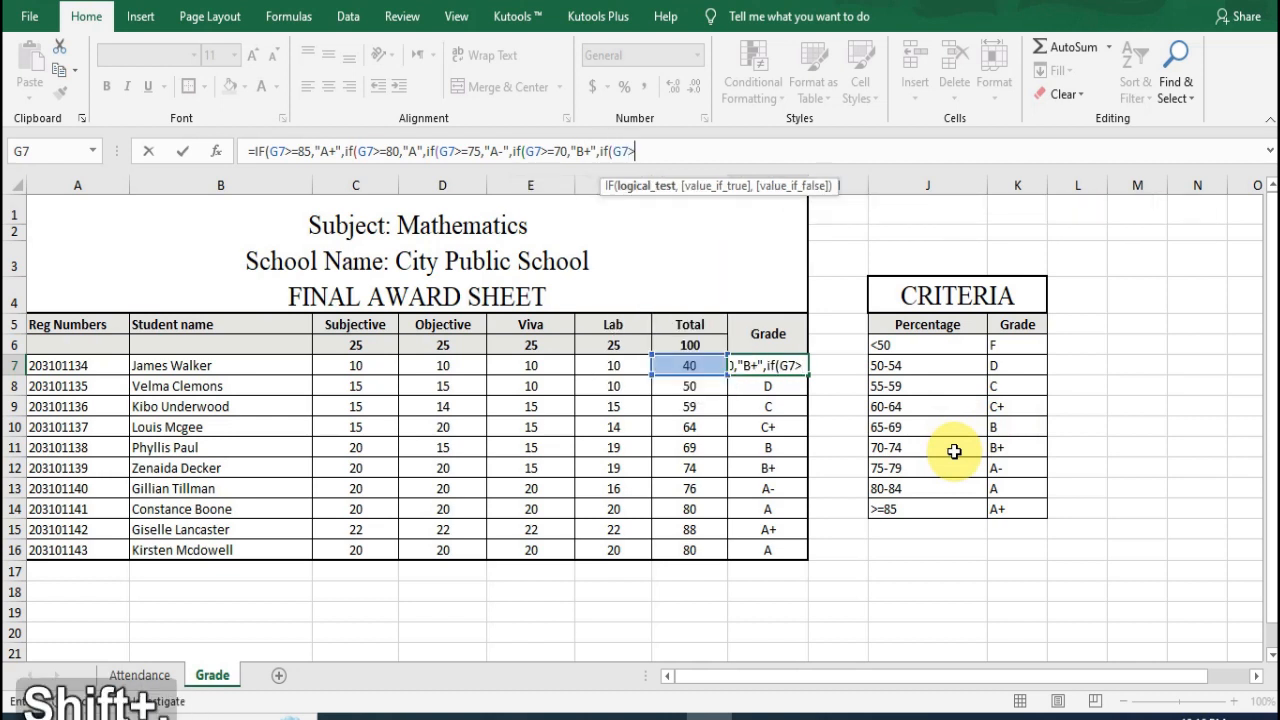
type("=")
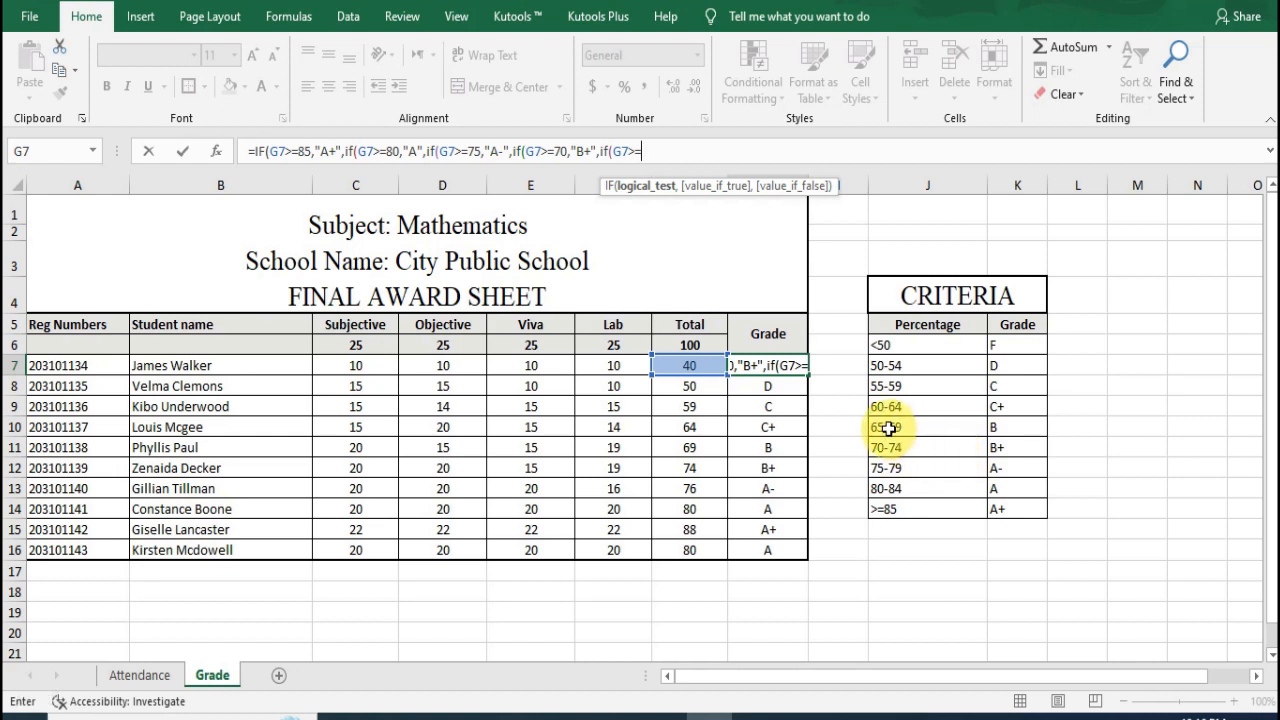
type("65")
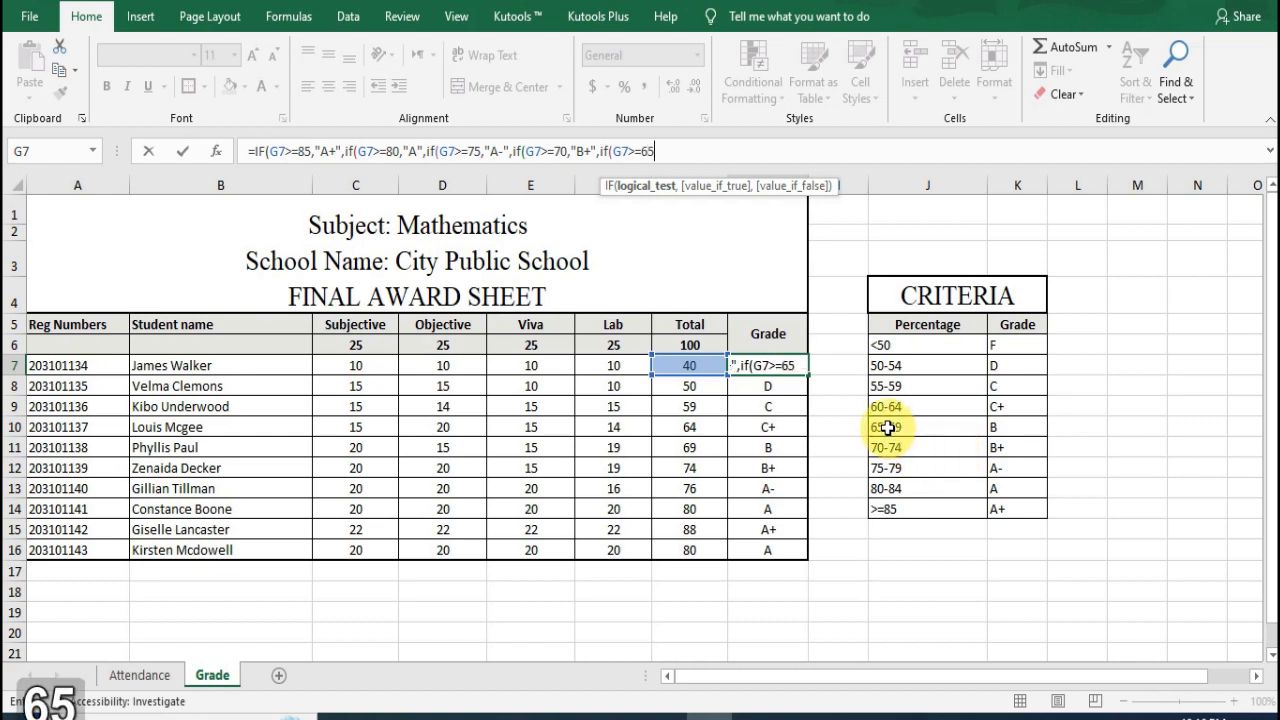
type(",\"")
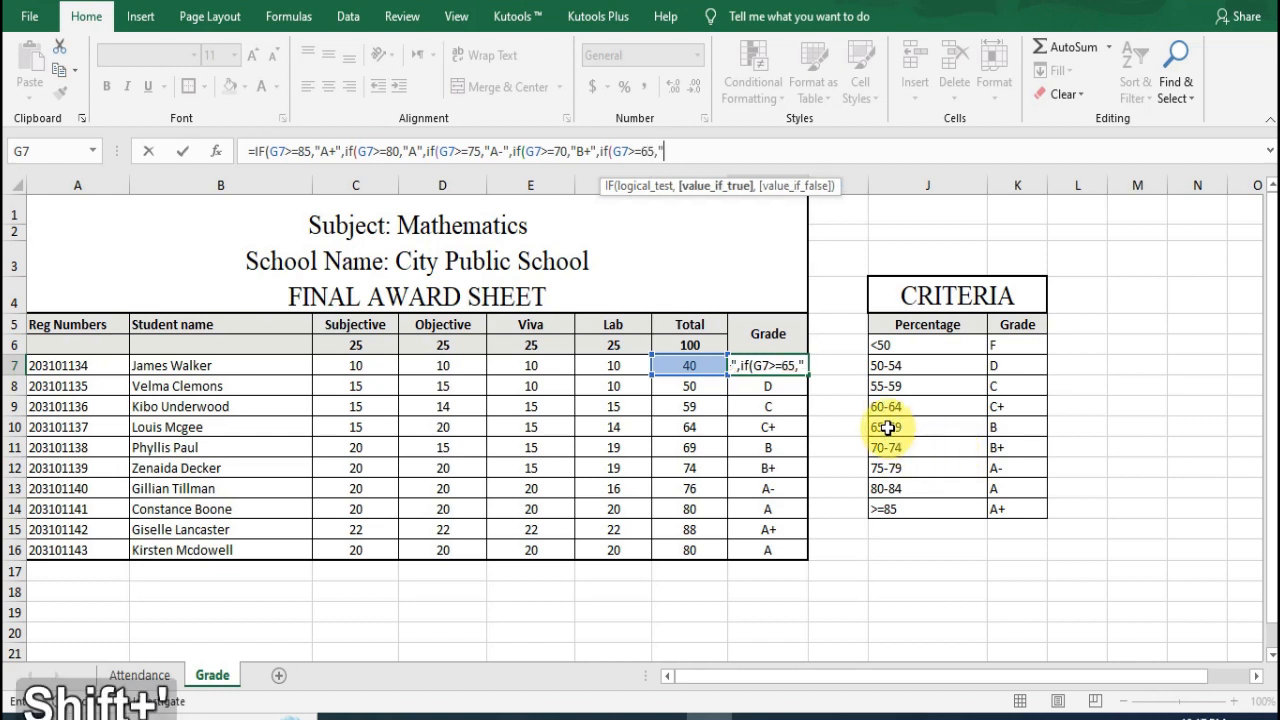
type("B")
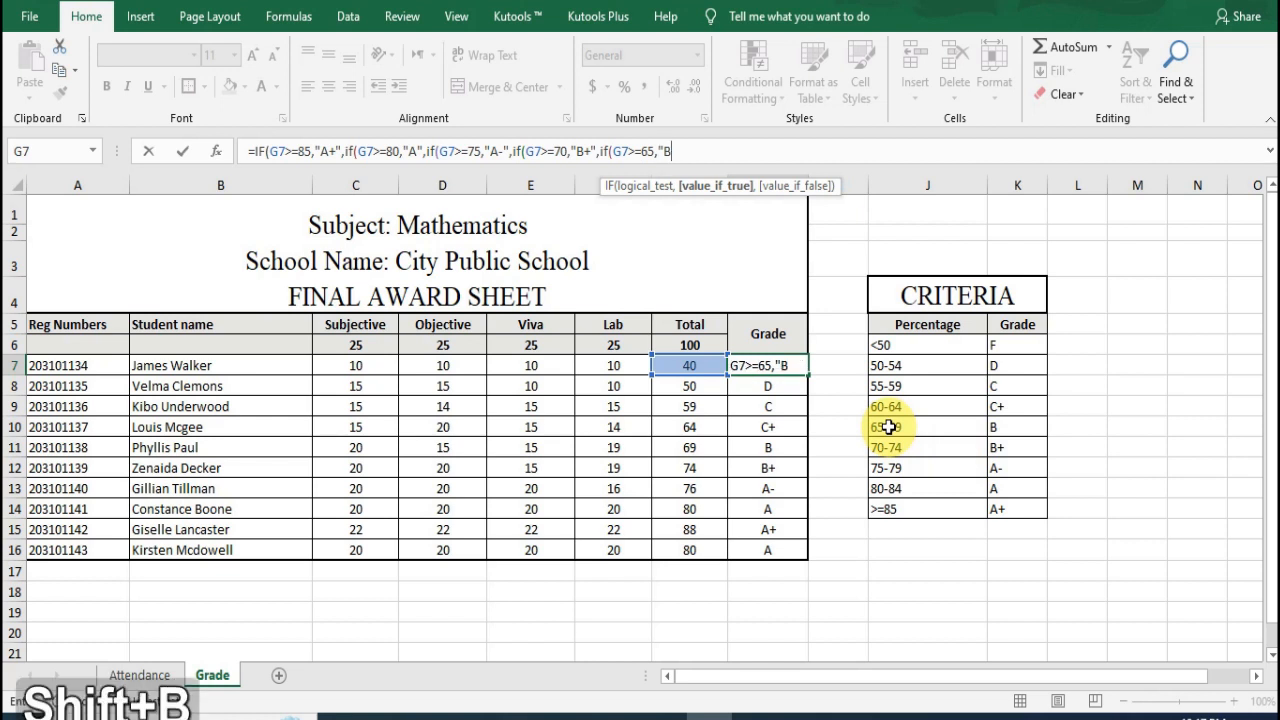
type("\",")
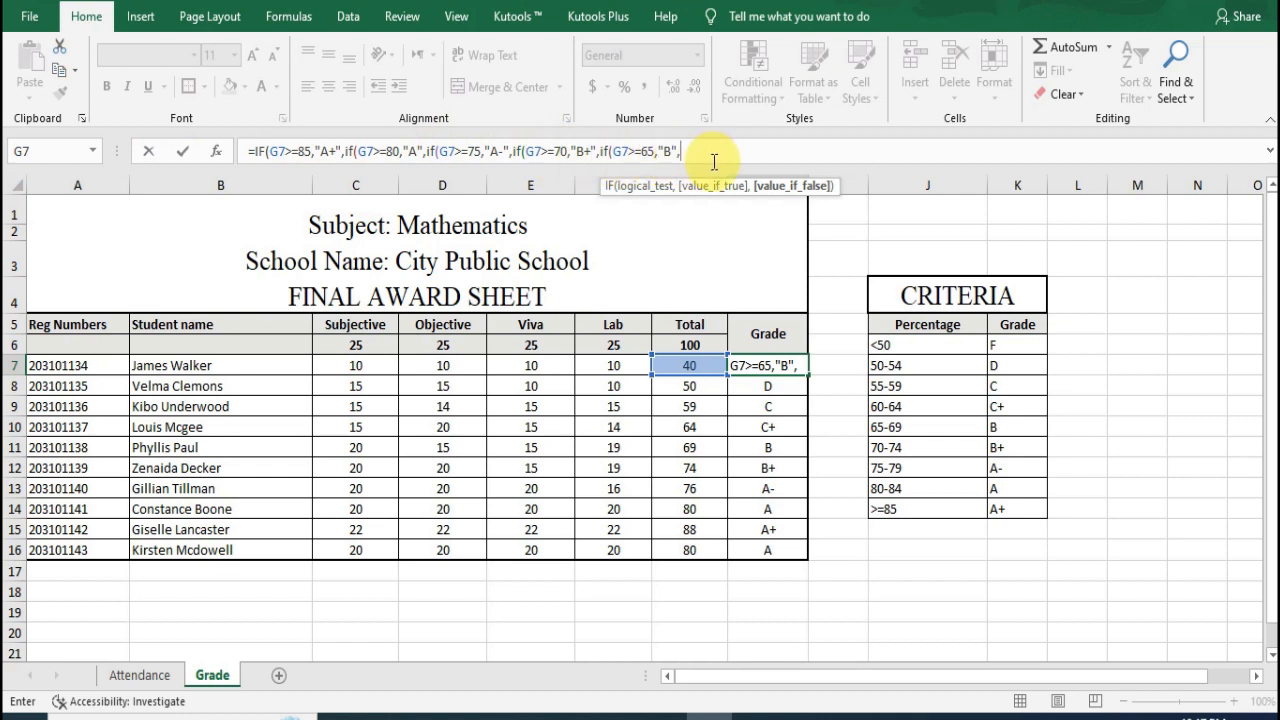
Step: Nest a sixth IF in the H7 formula that returns "C+" when G7>=60
type("if")
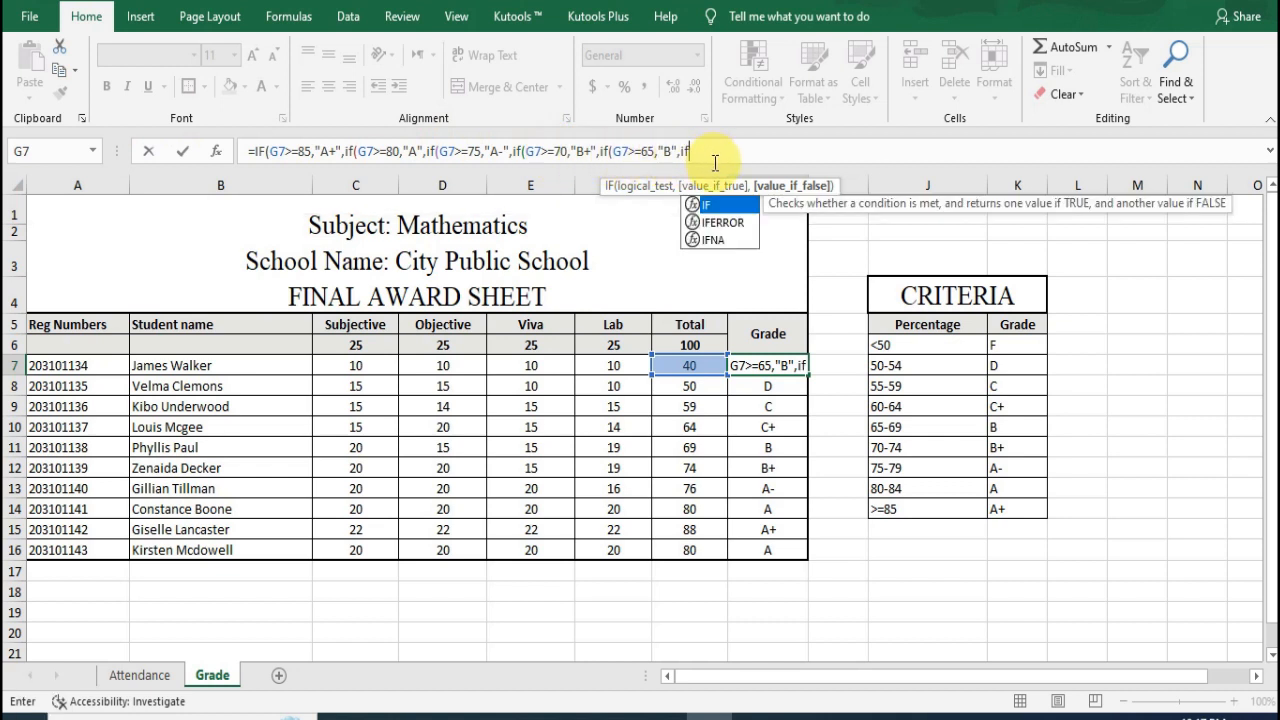
type("(G7")
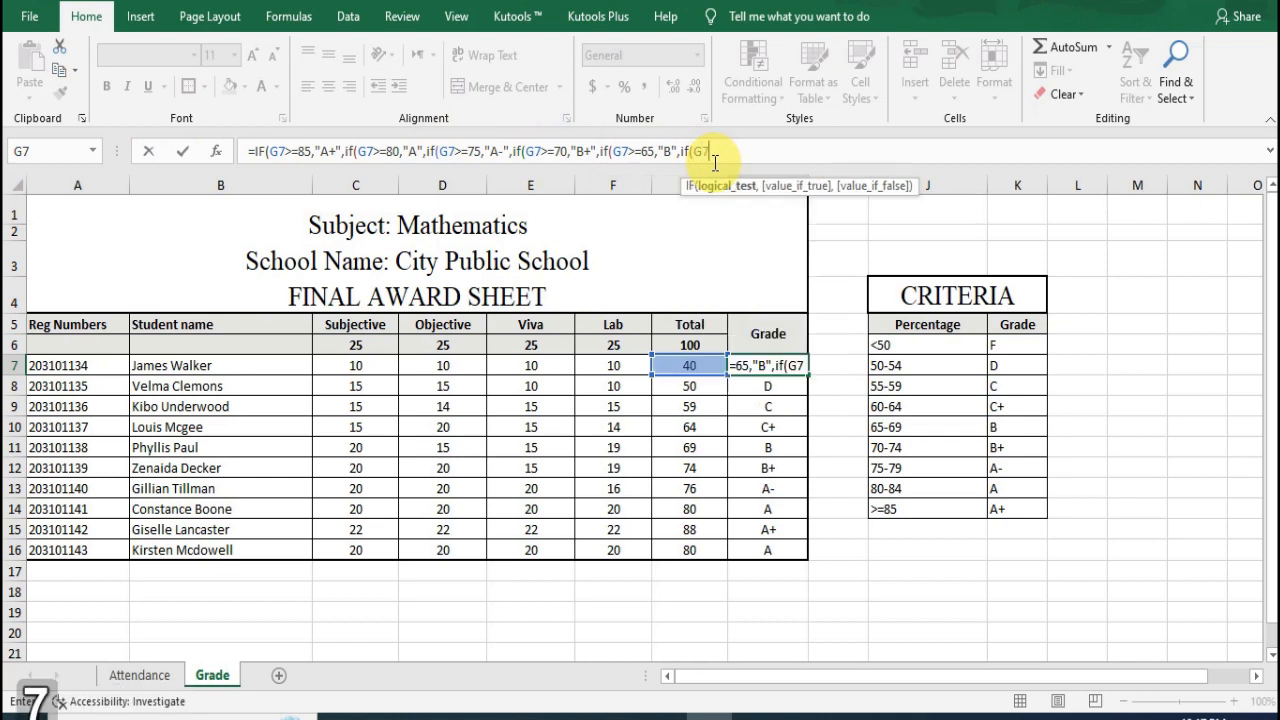
type(">")
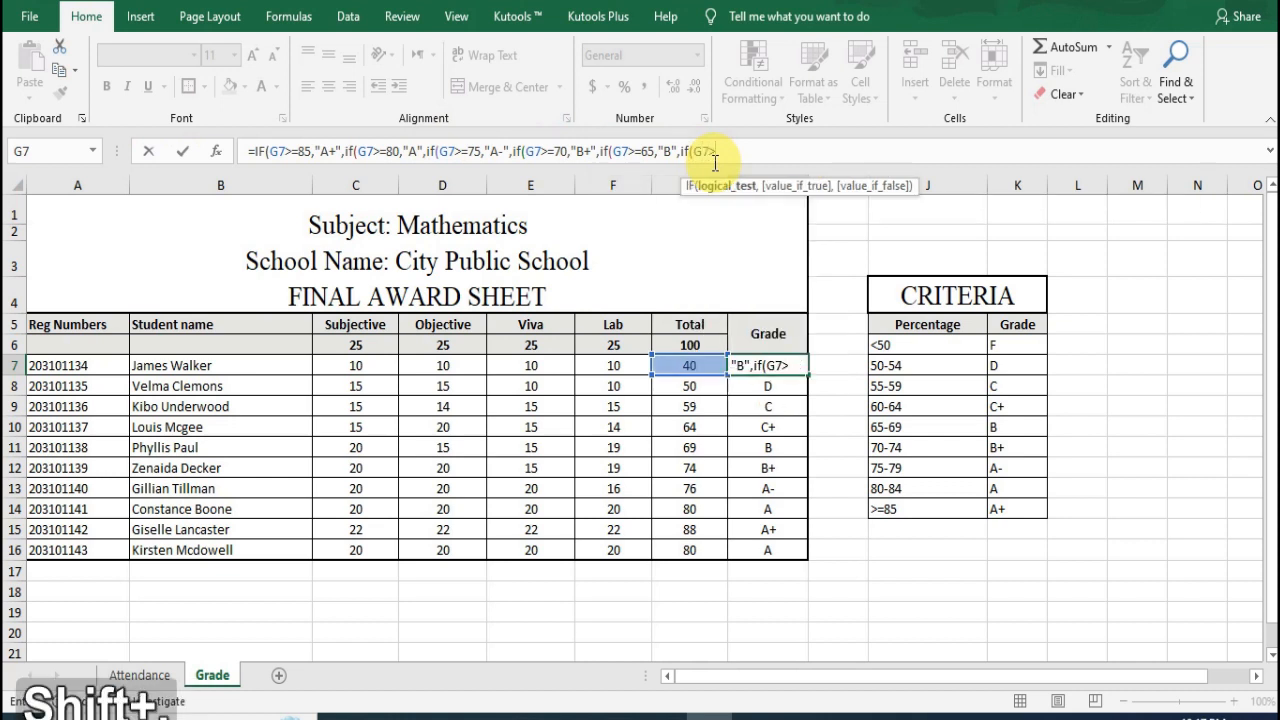
type("=")
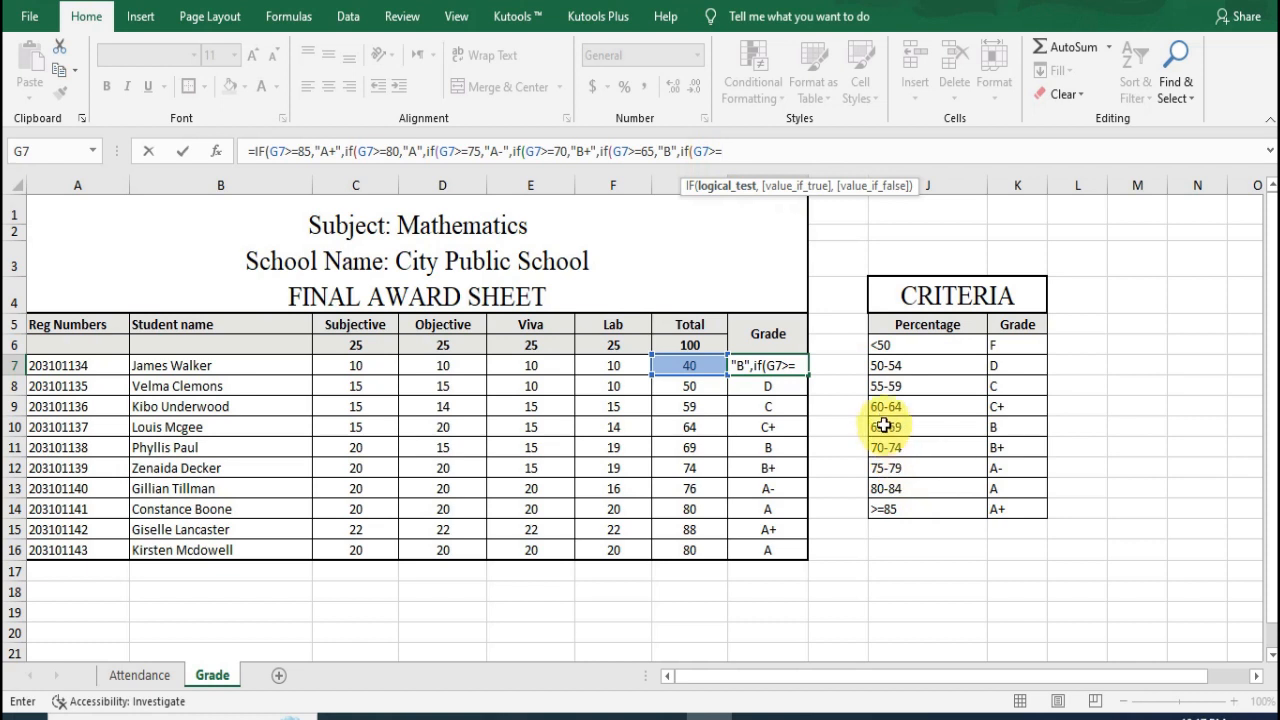
type("60")
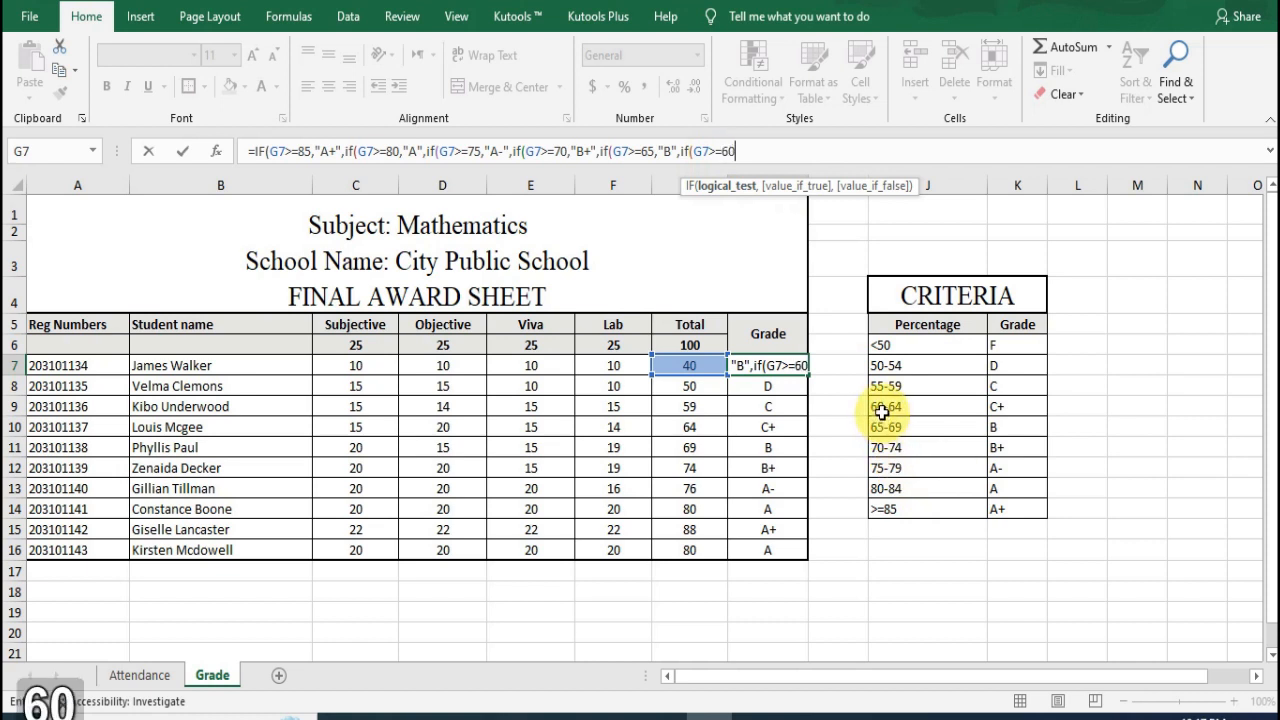
type(",")
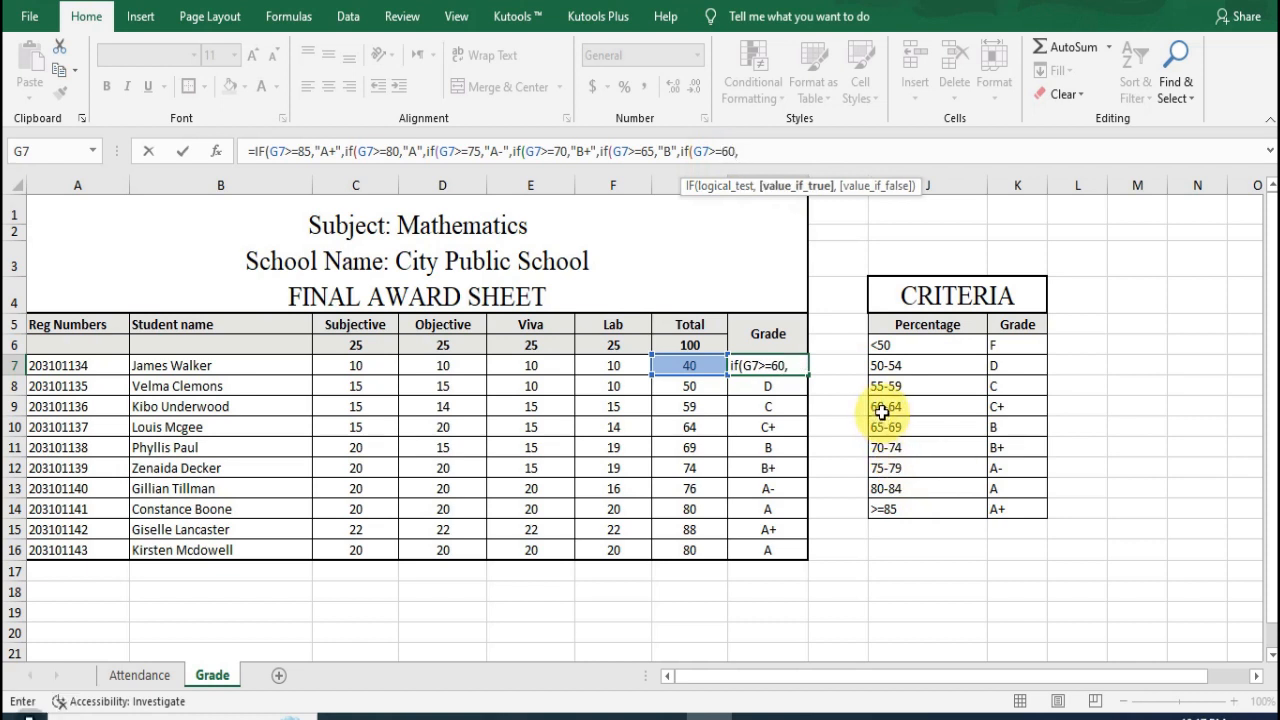
type("\"")
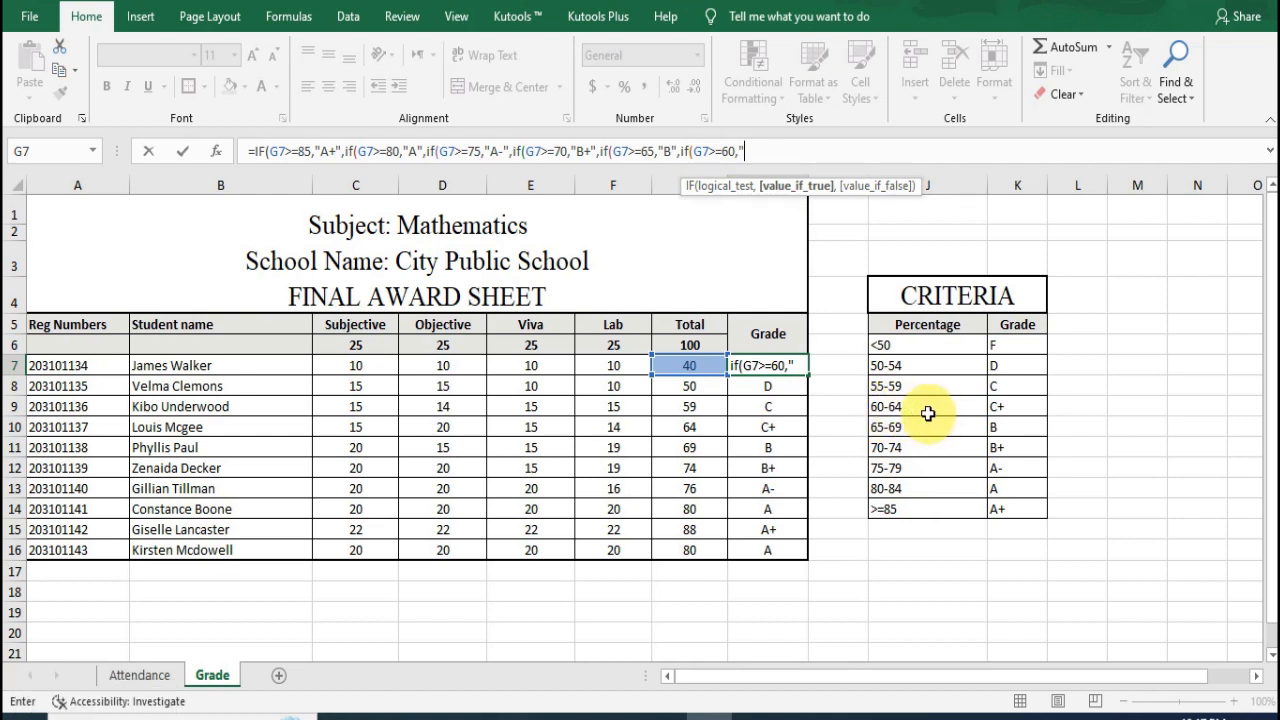
type("C")
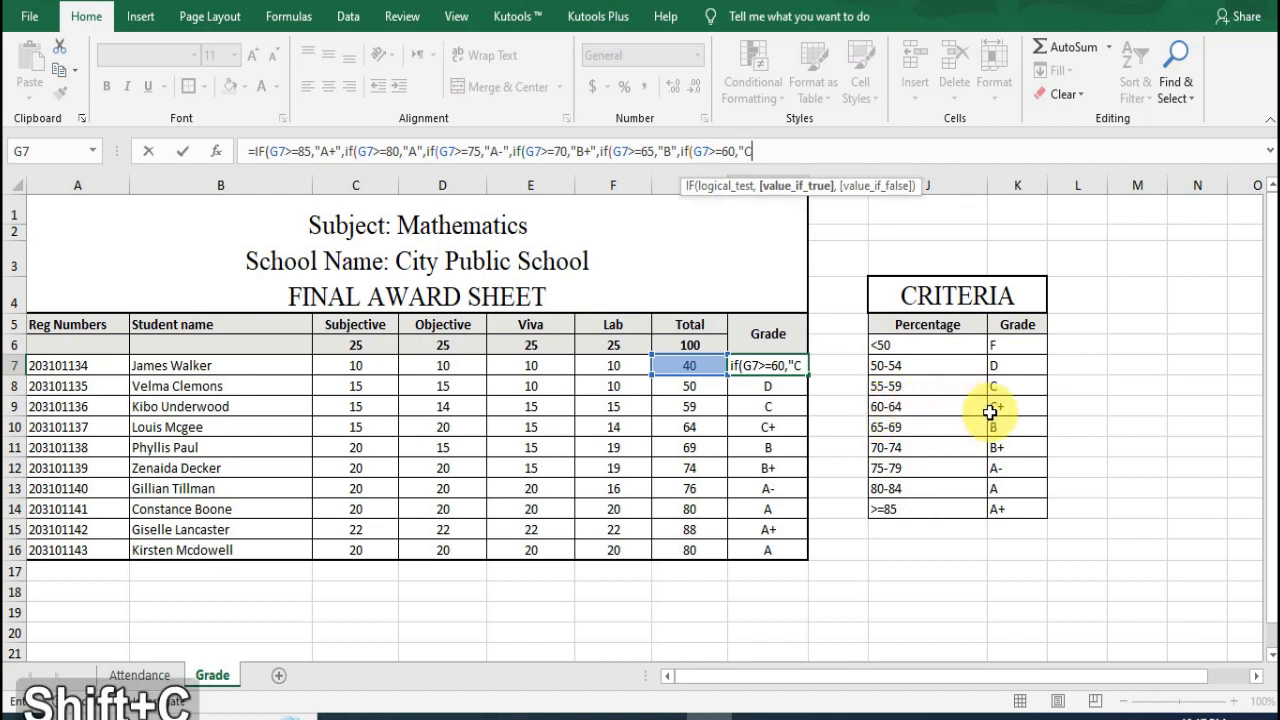
type("+")
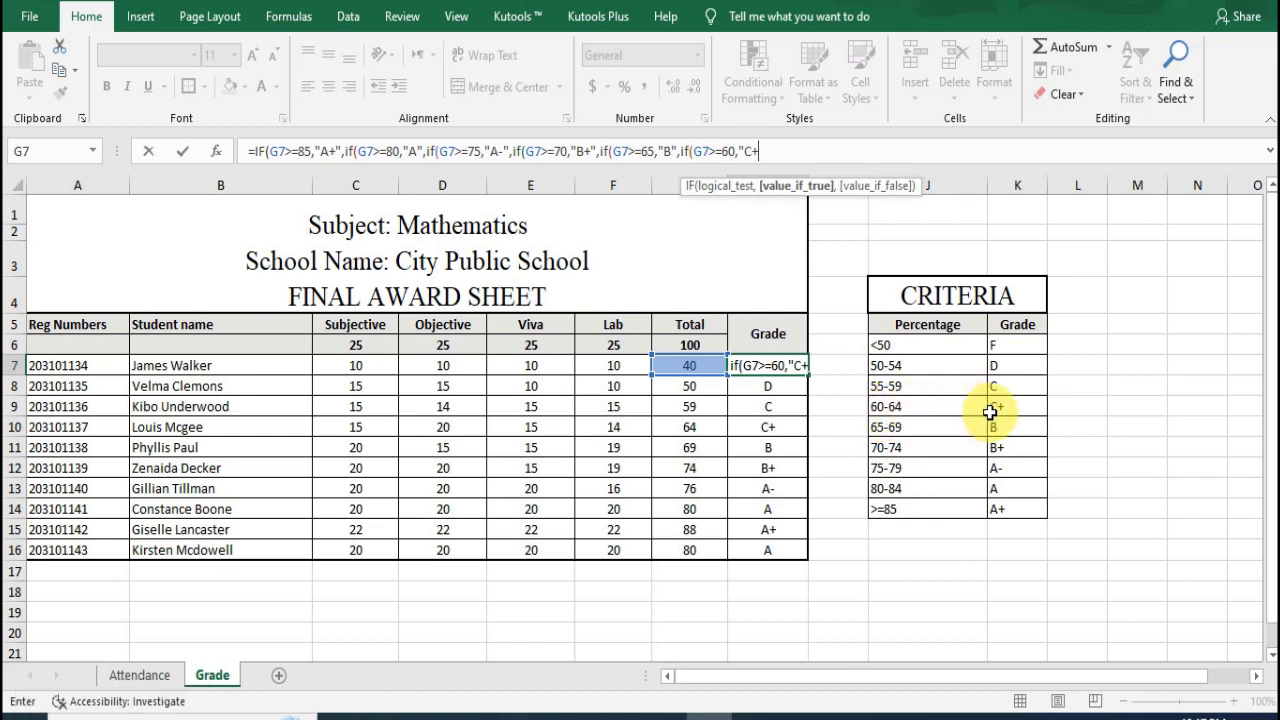
type("\",if")
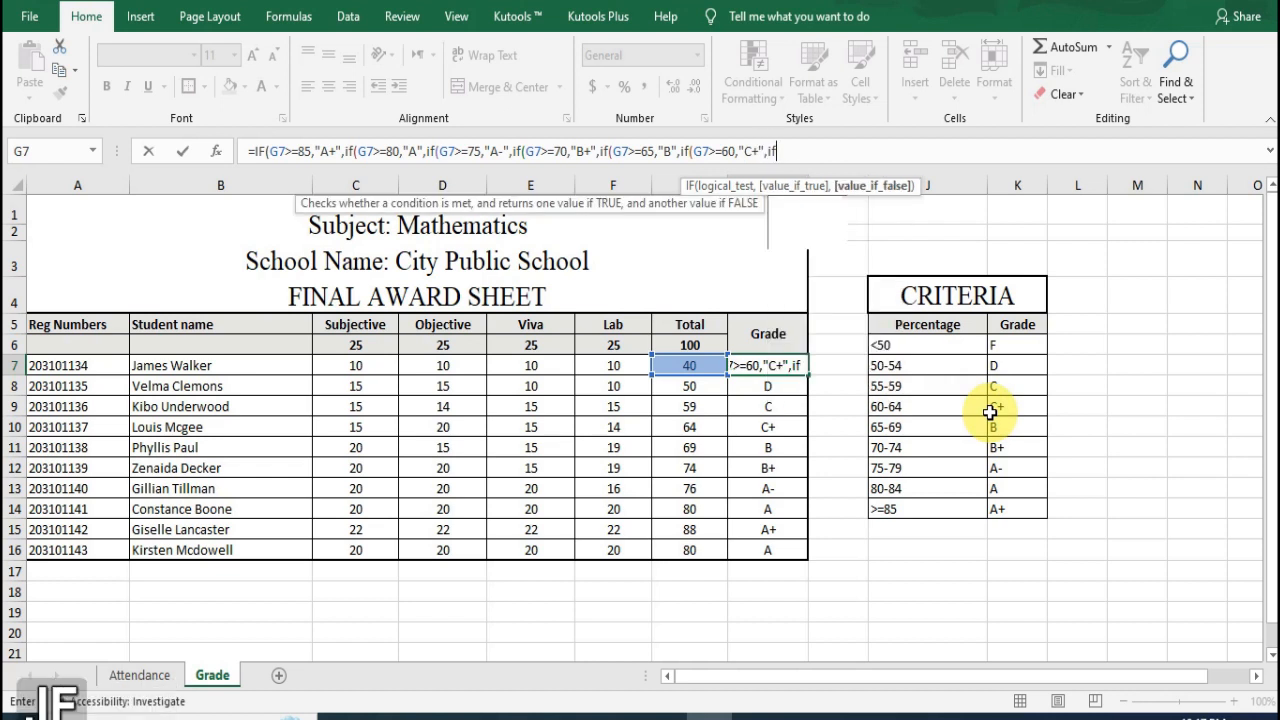
type("(G7")
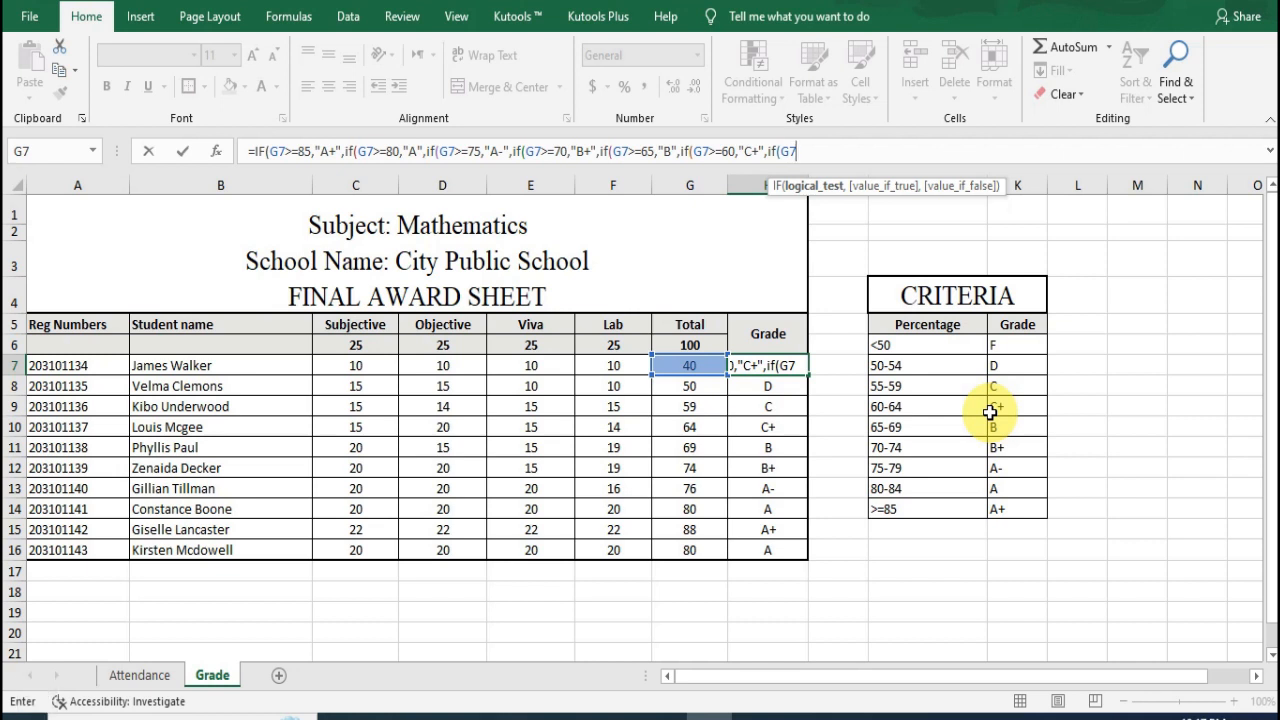
type(">")
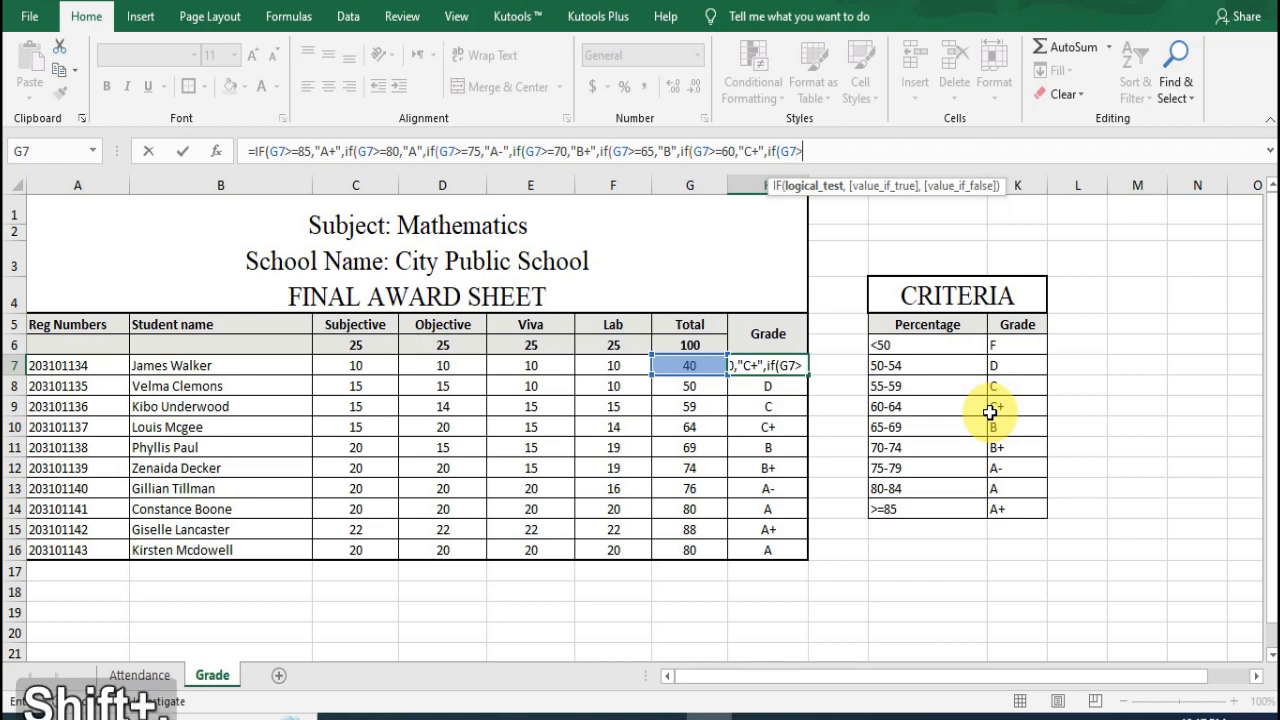
type("=")
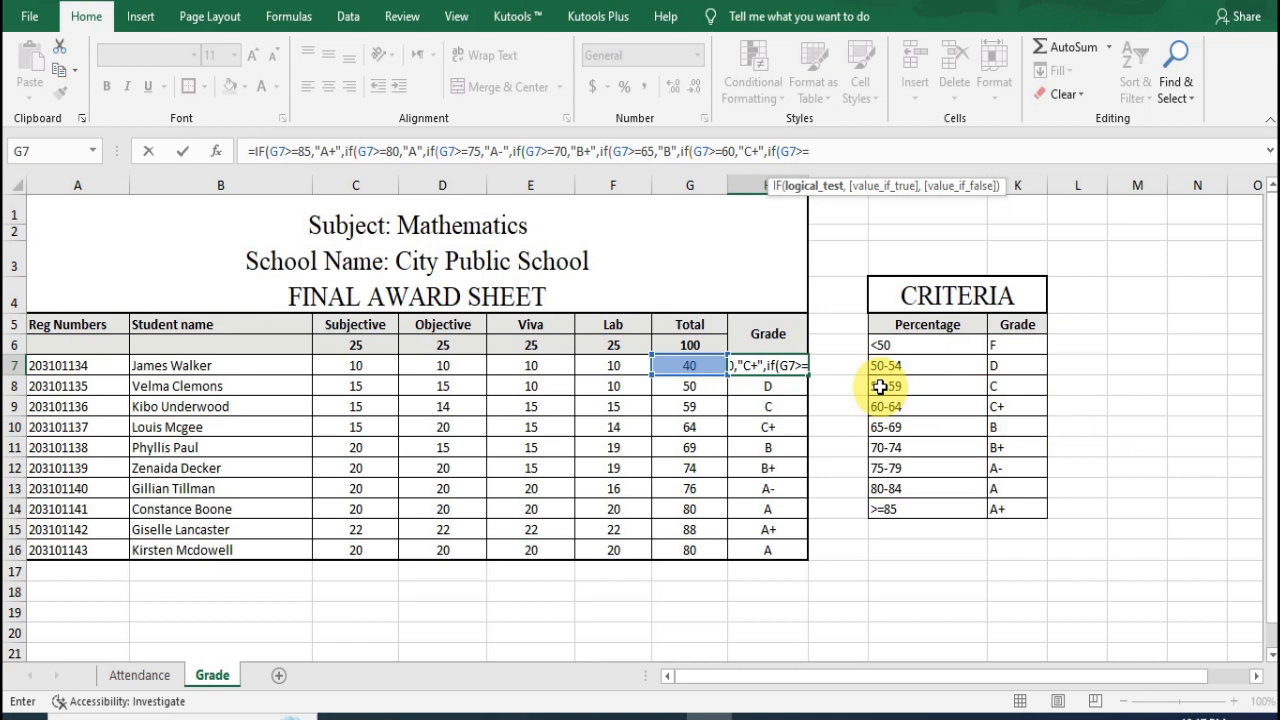
type("55,\"")
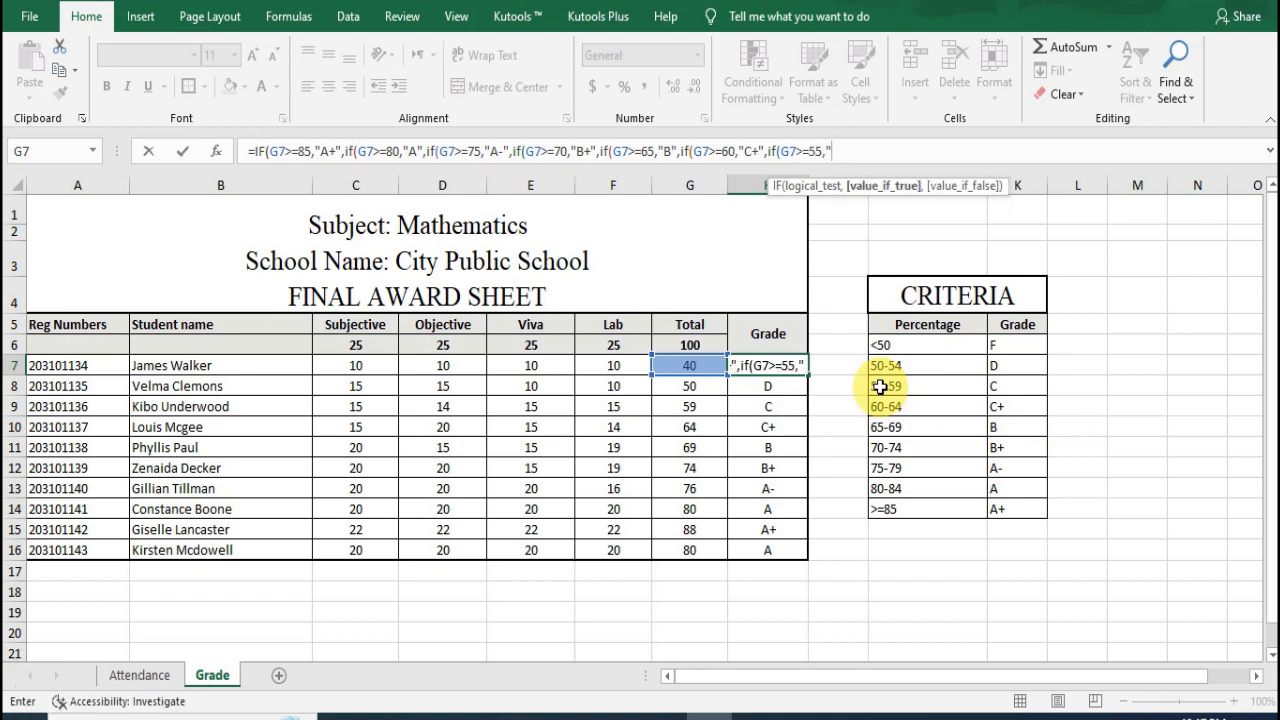
type("C\"")
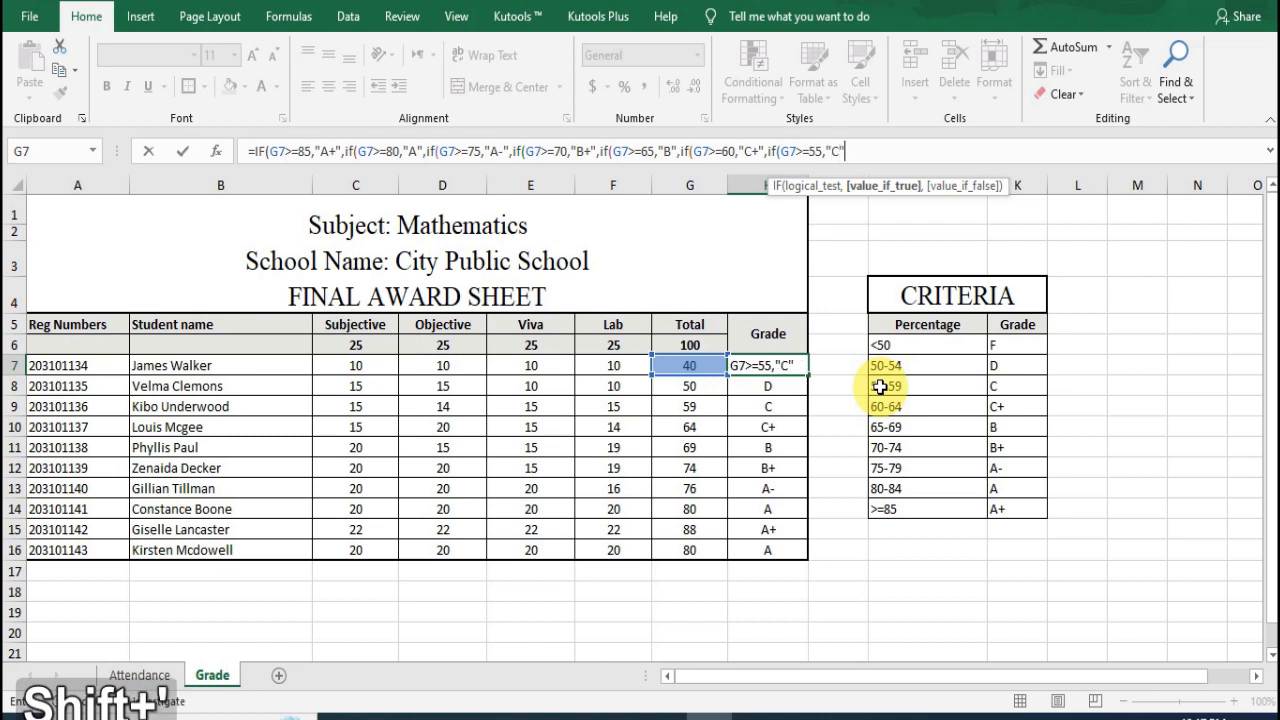
type(",if")
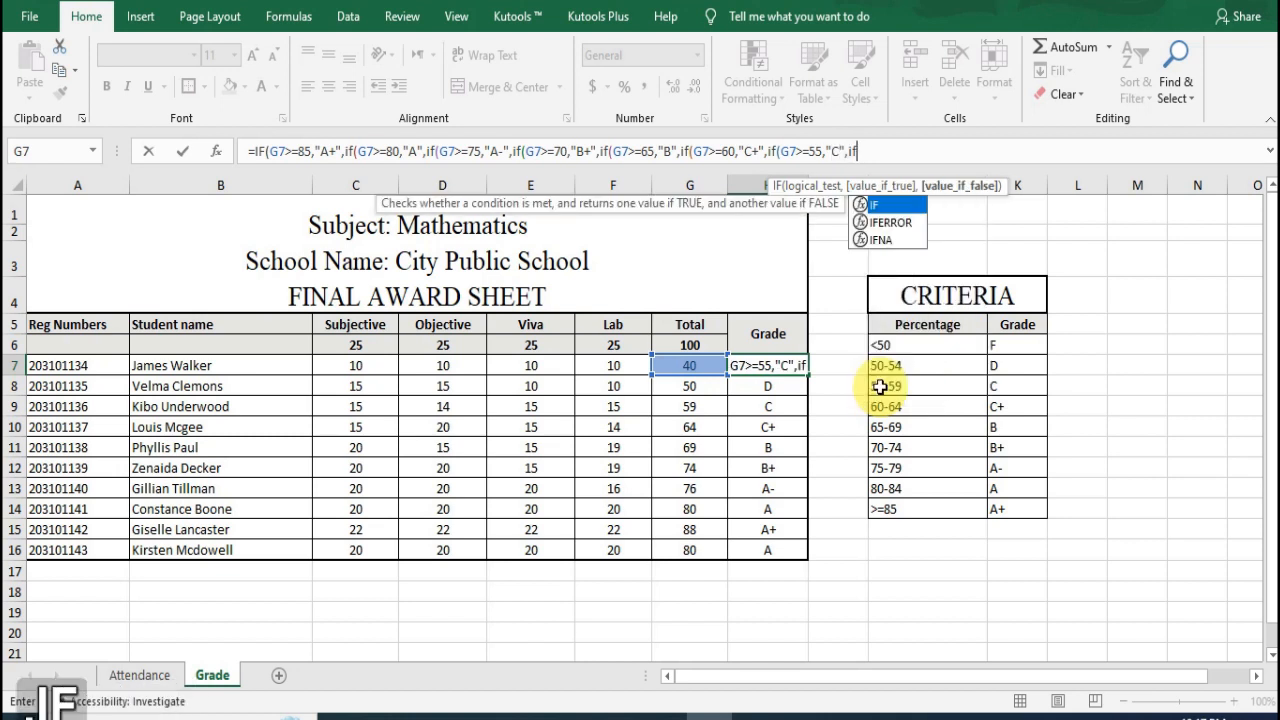
type("(")
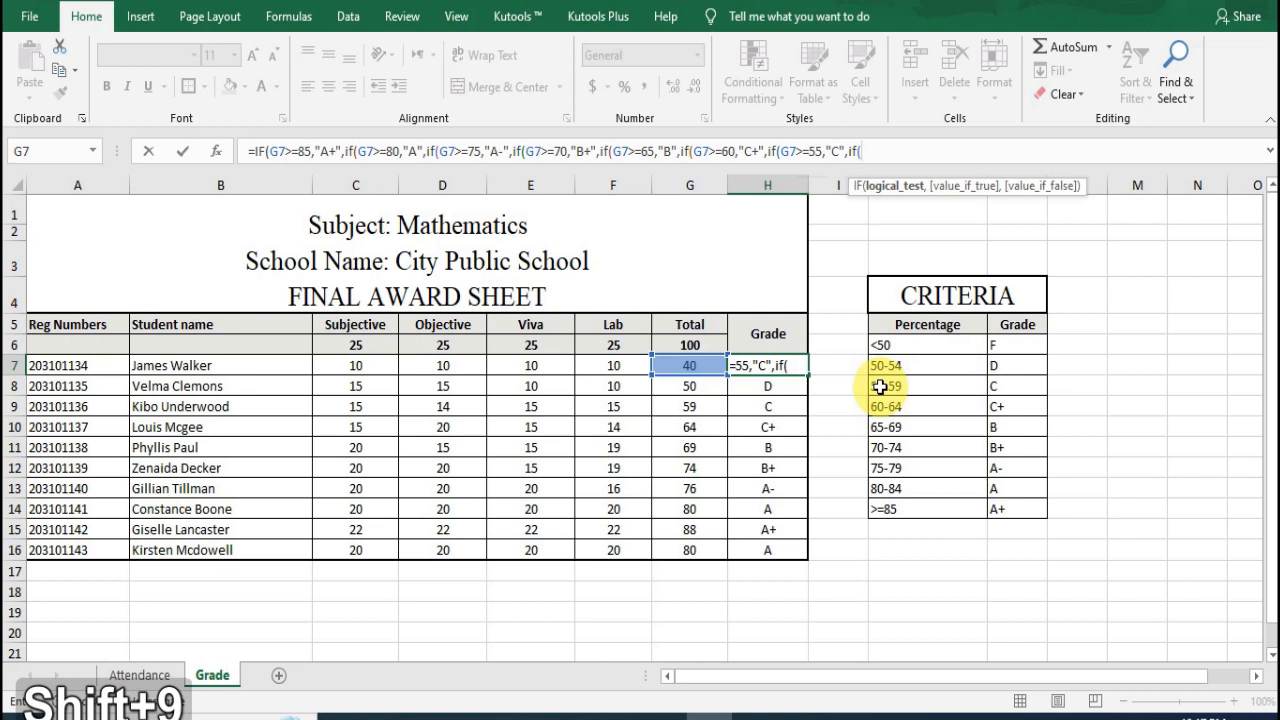
type("G7")
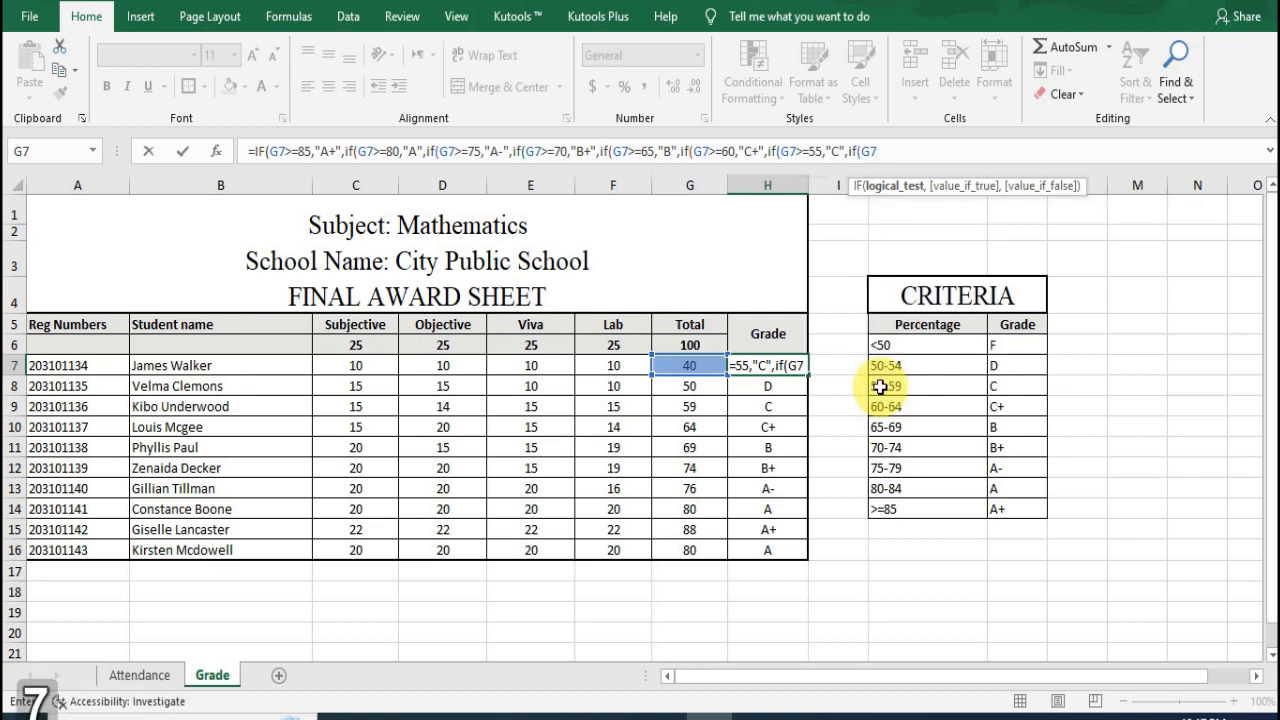
type(">")
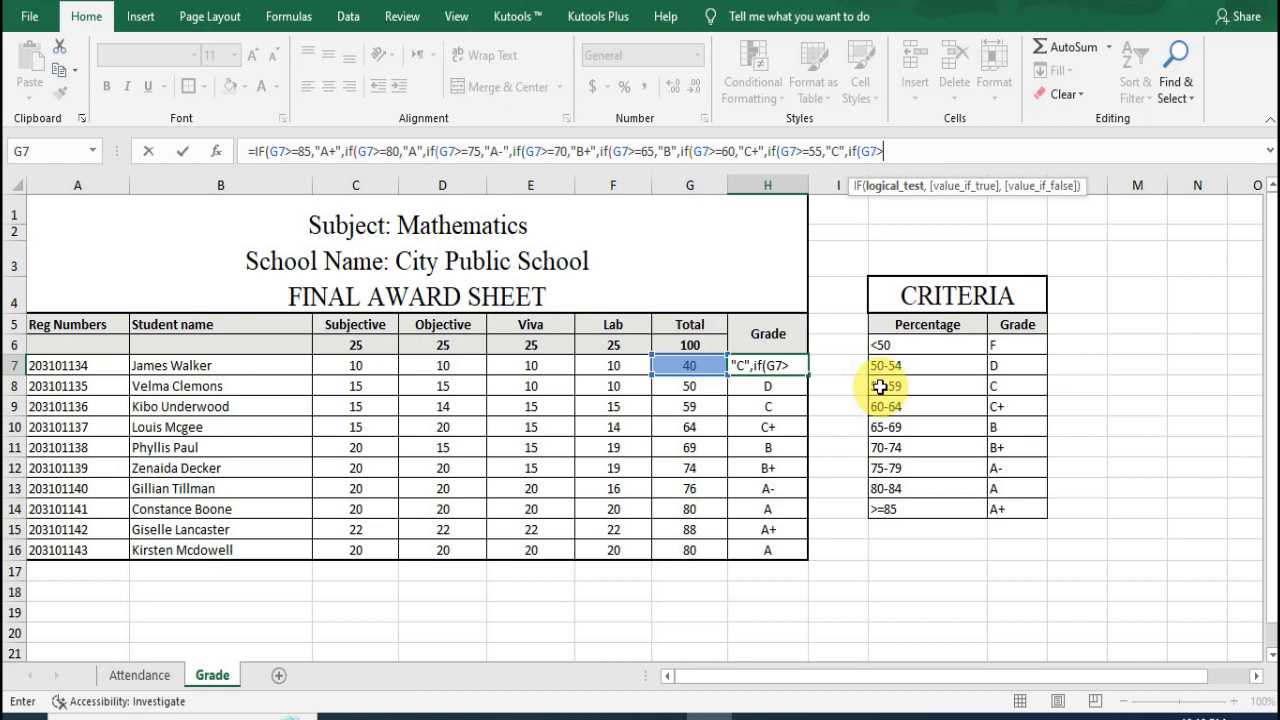
type("=50,\"")
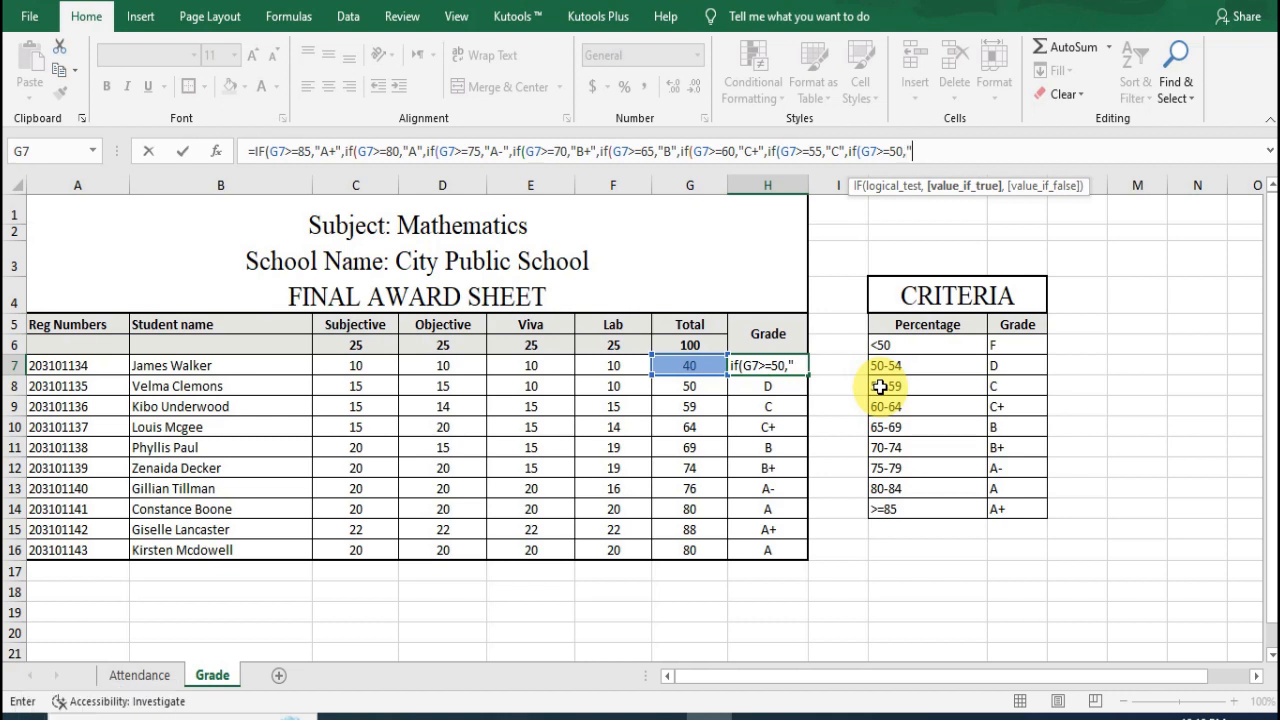
type("D")
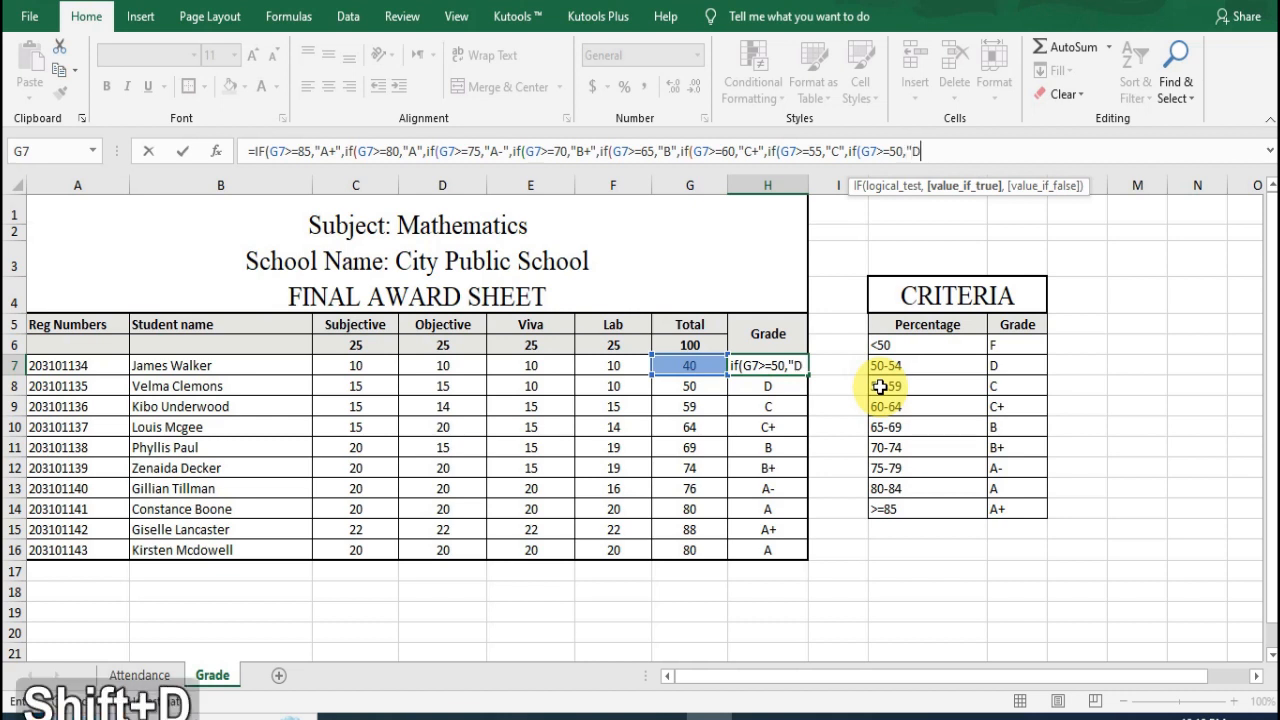
type("\"")
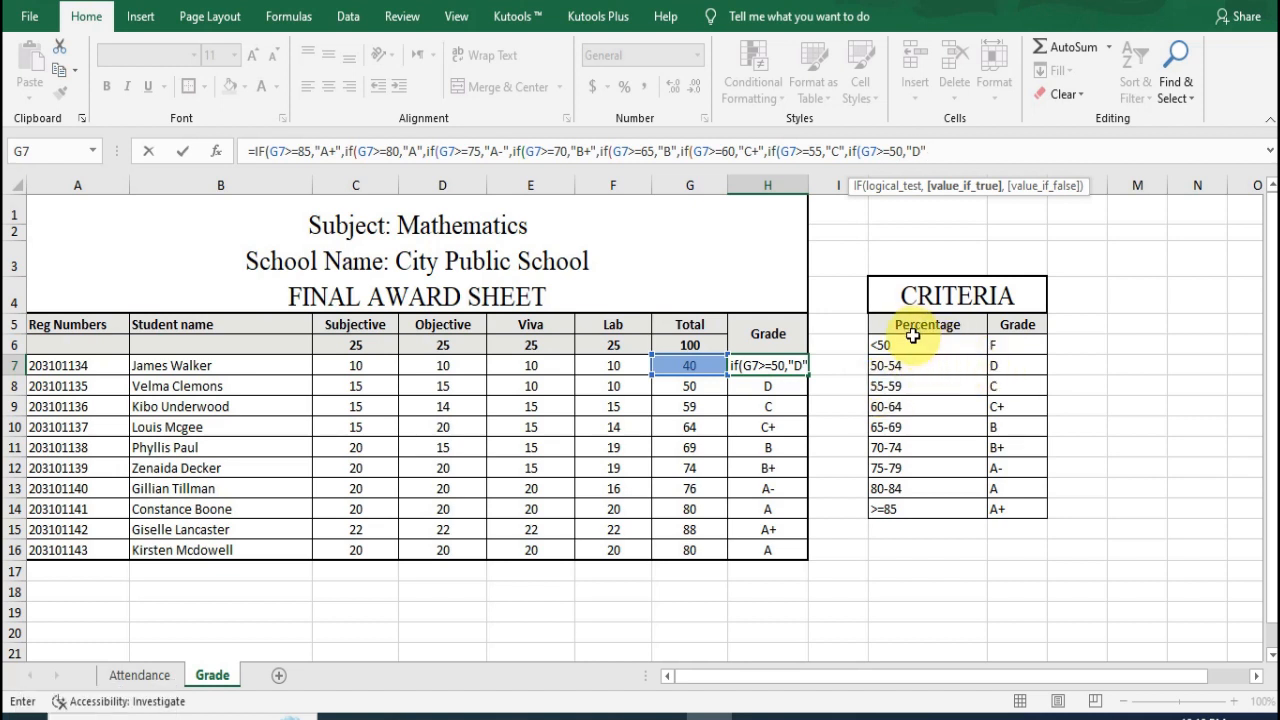
type(",")
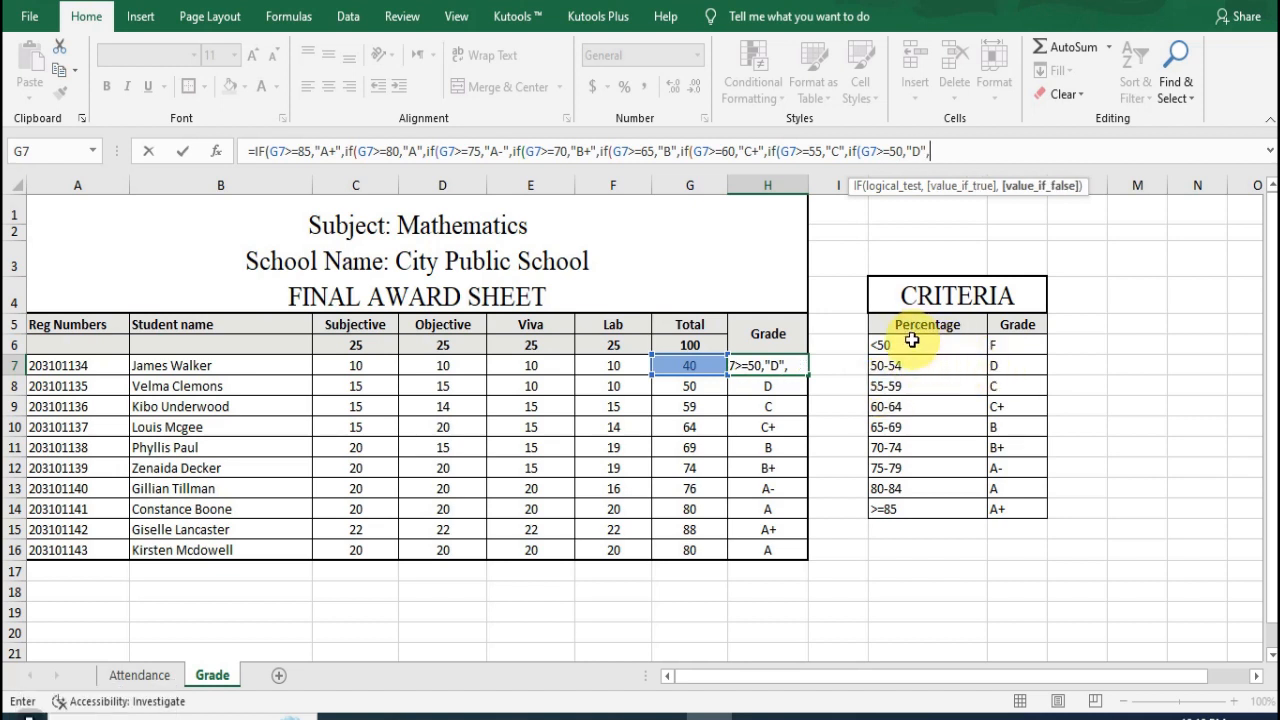
type("if")
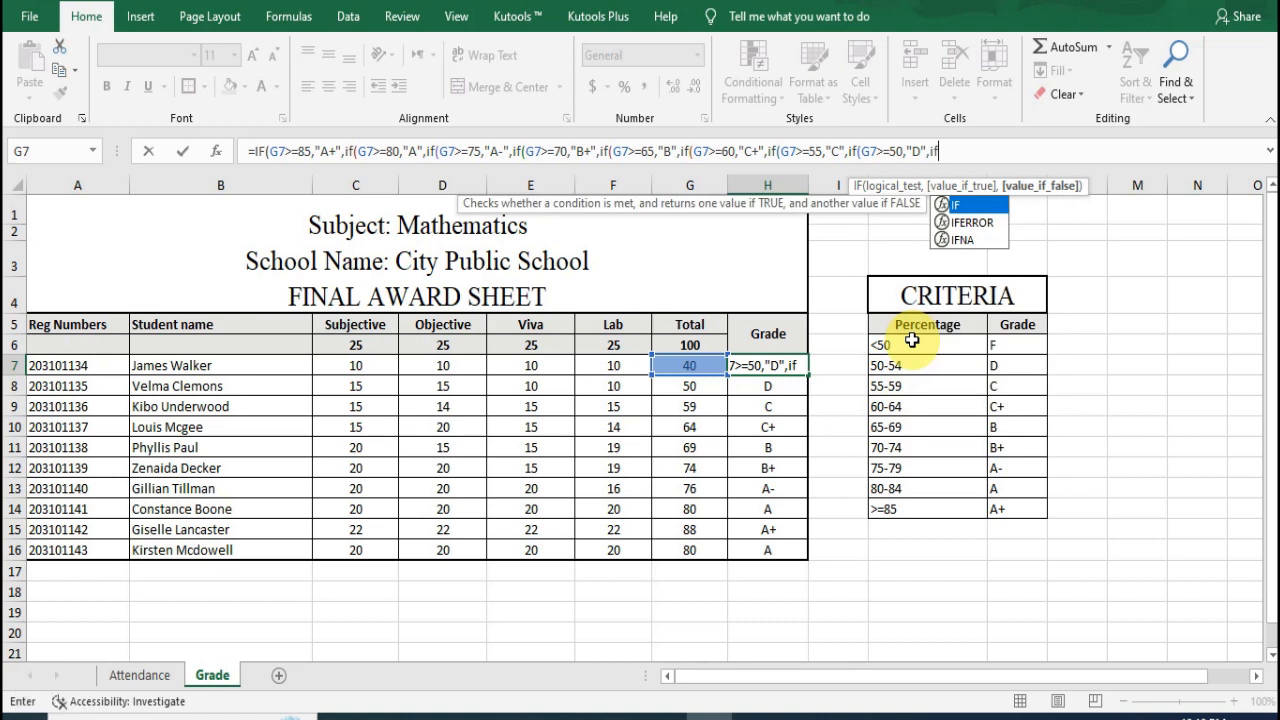
type("(G7")
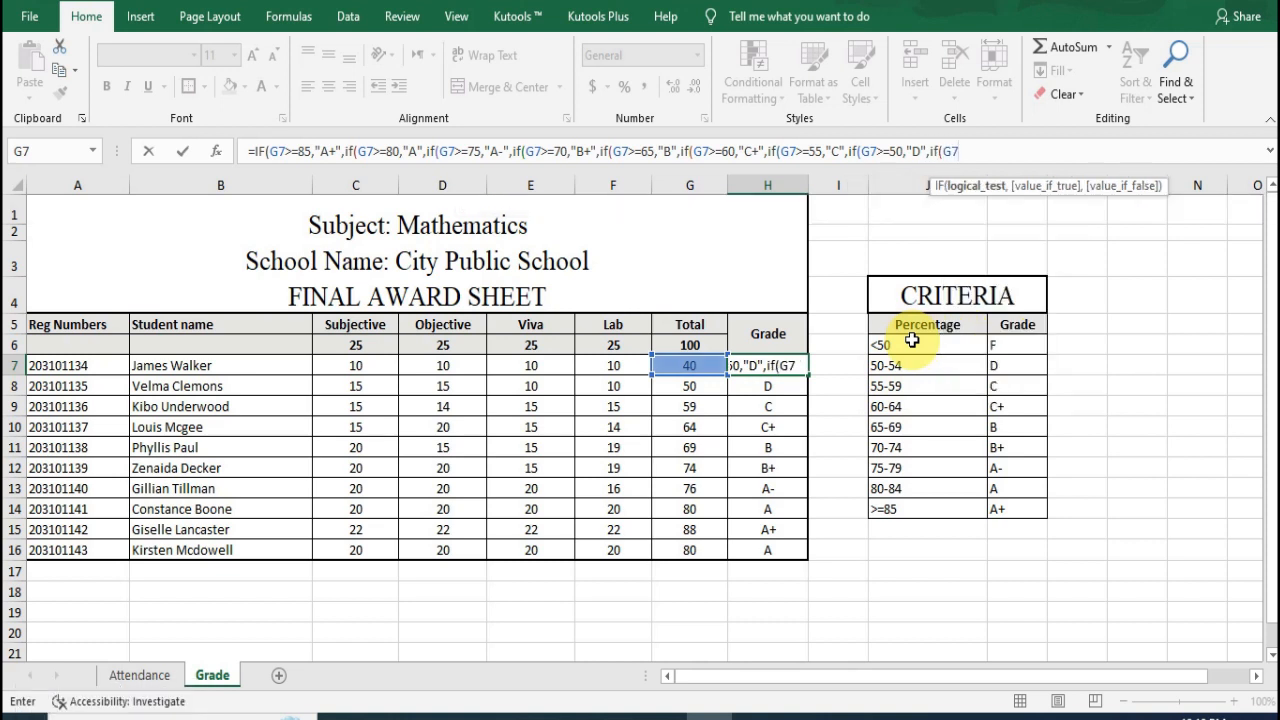
type("<50")
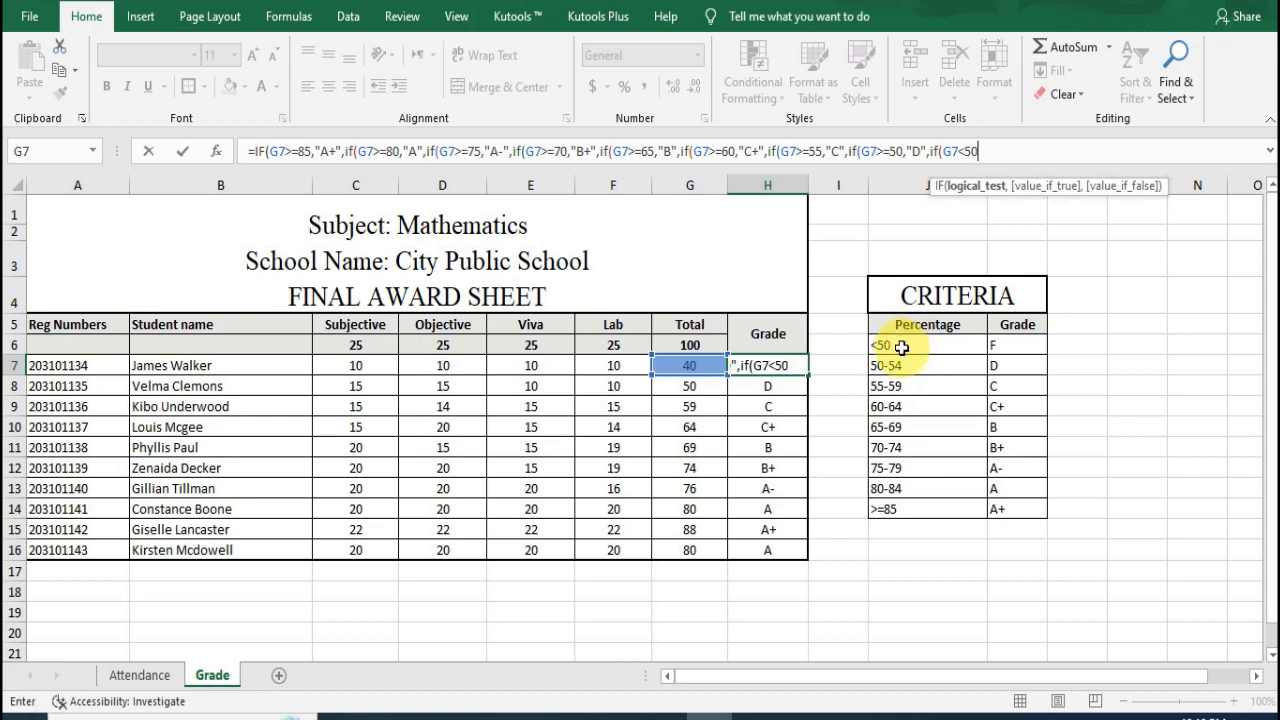
Step: Nest a ninth IF in the H7 formula that returns "F" when G7<50
type(",\"")
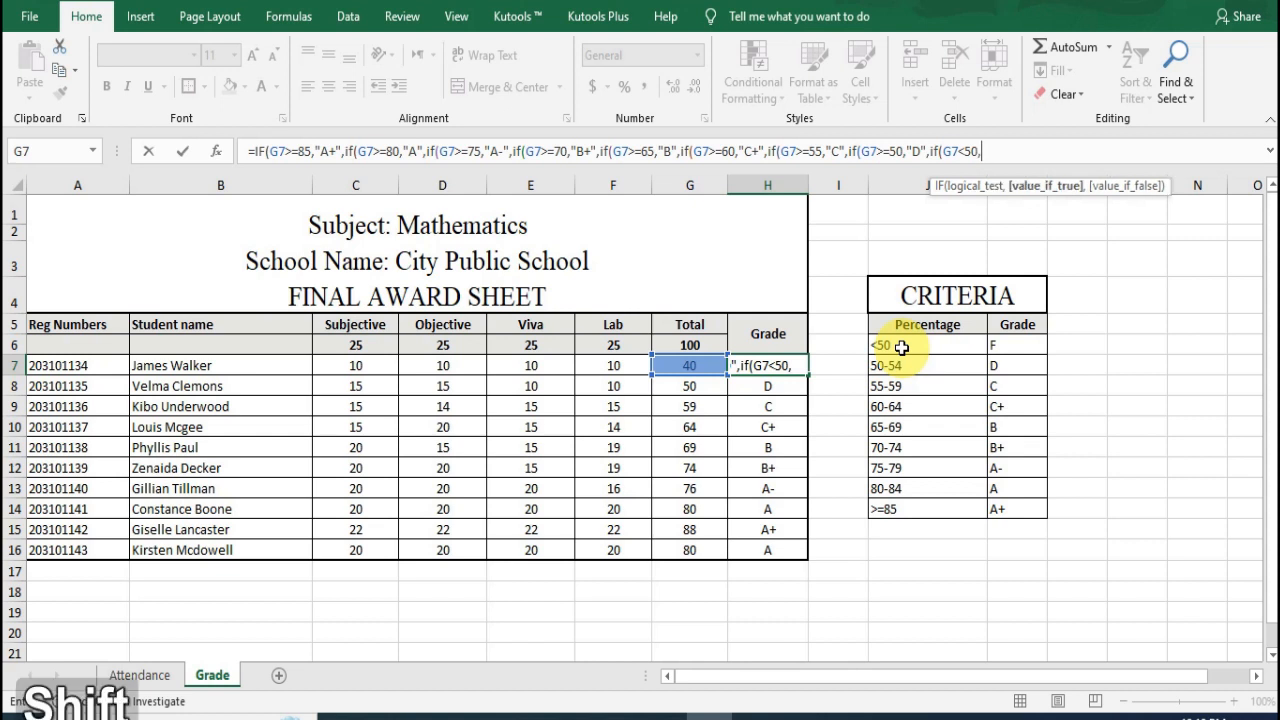
type("F")
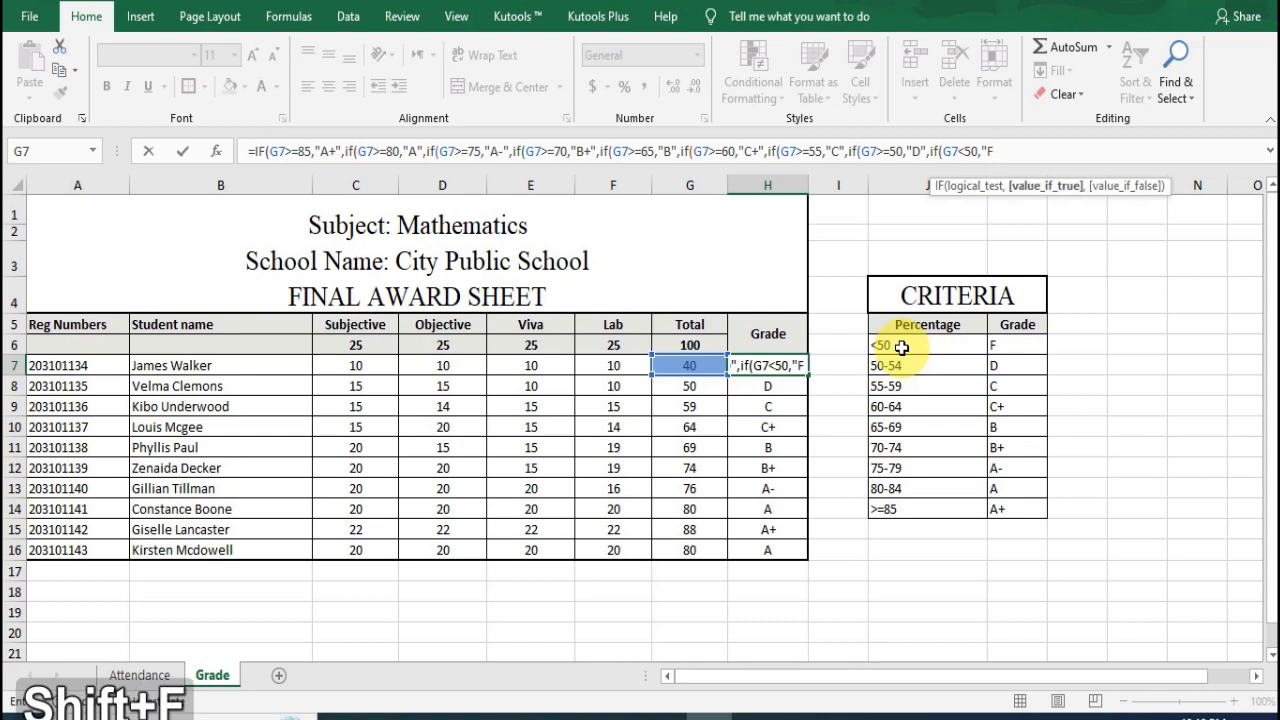
type("\"")
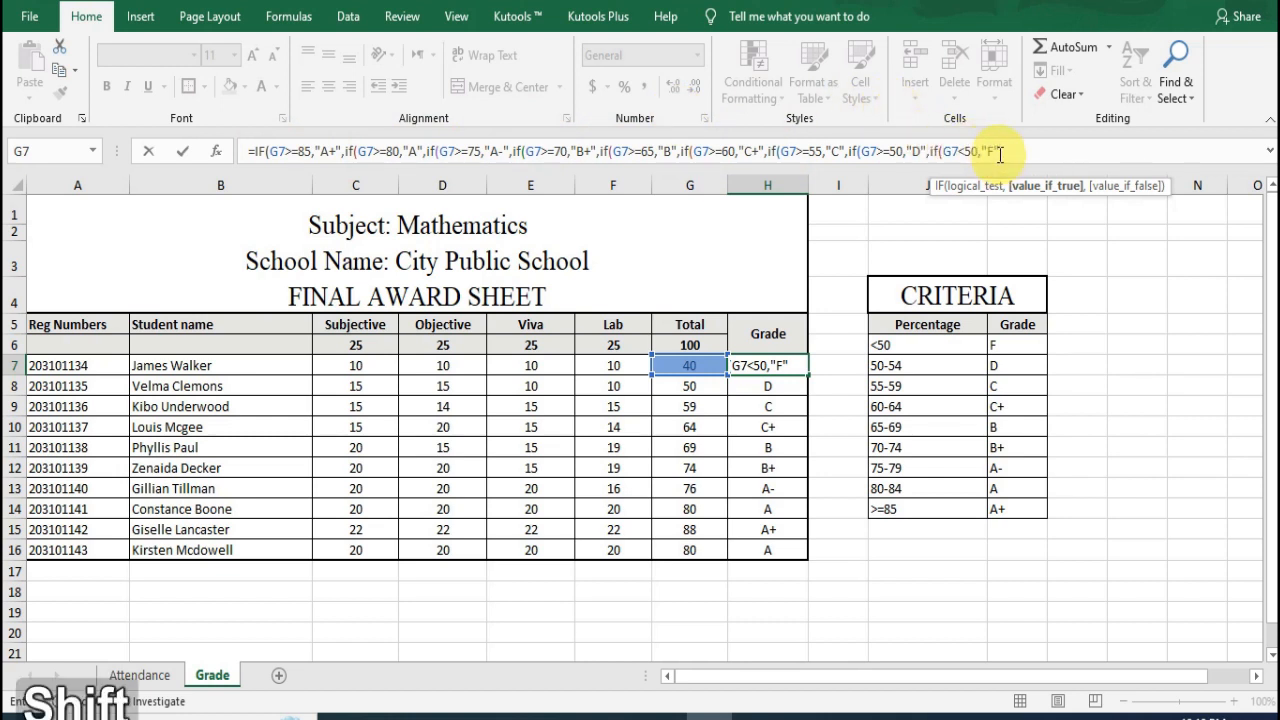
Step: Close all nine nested IF functions in the H7 formula with parentheses and commit it
type(")))")
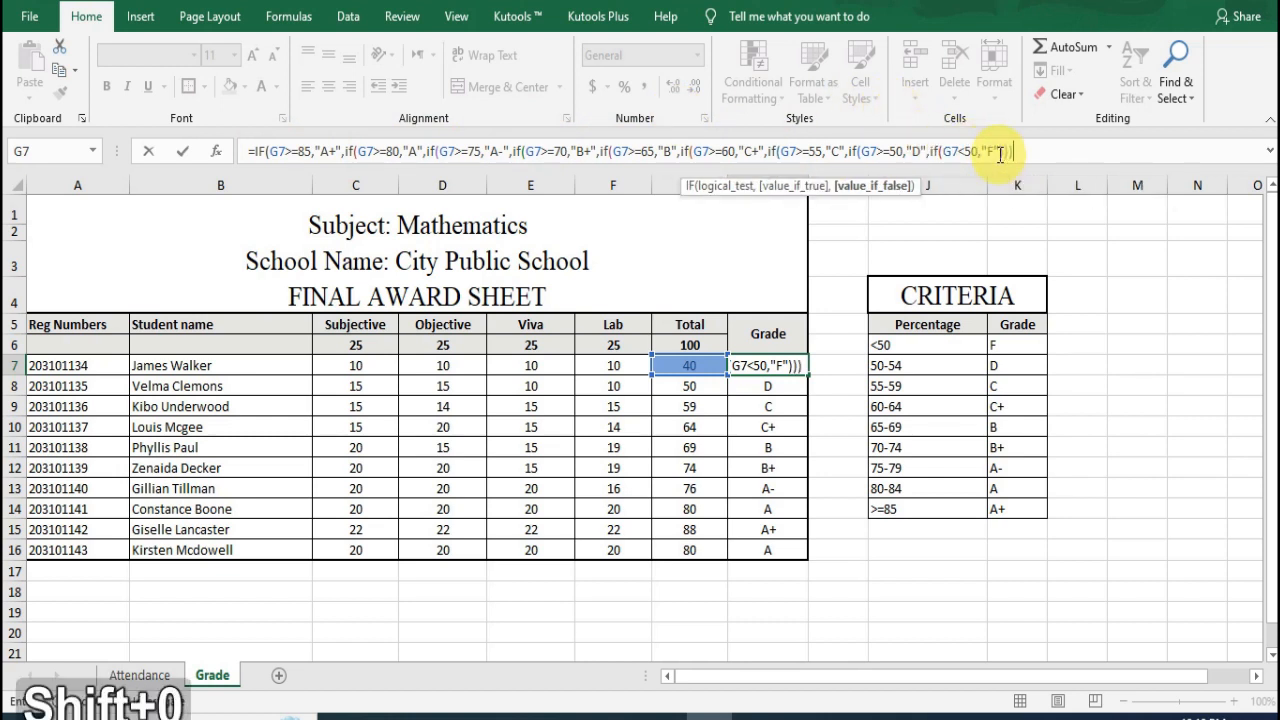
type(")))")
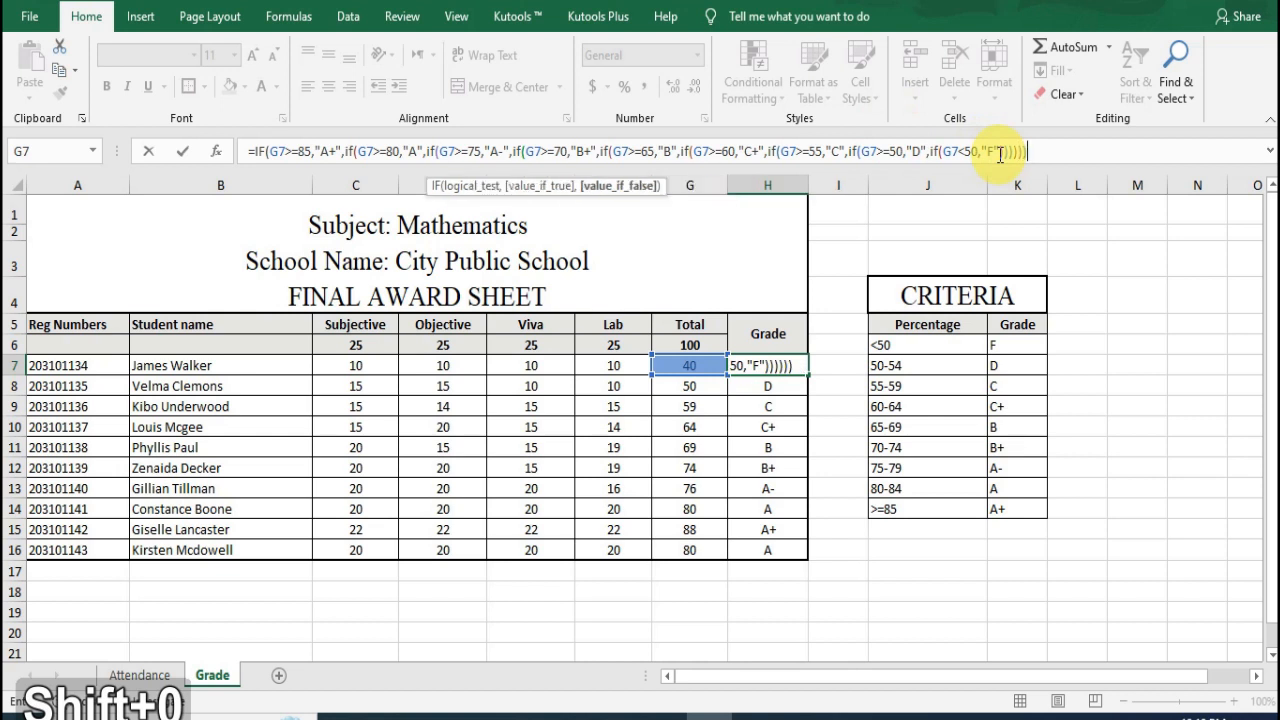
type(")))")
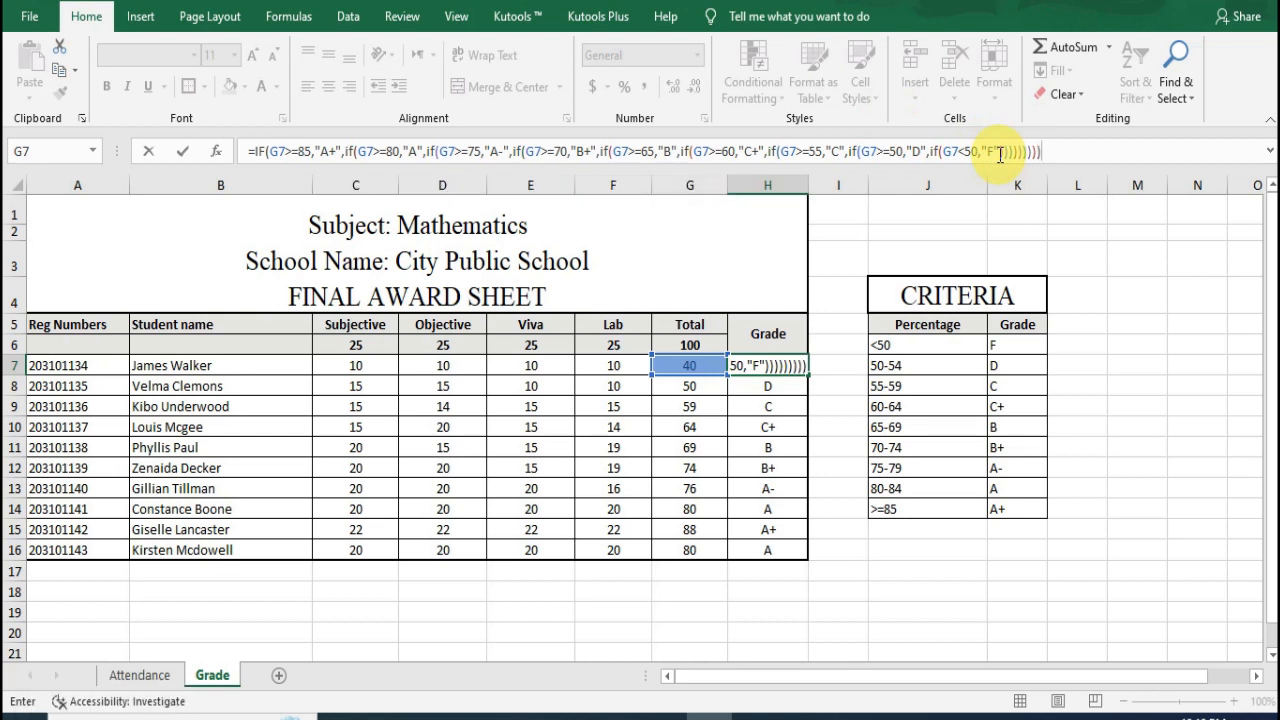
key("Tab")
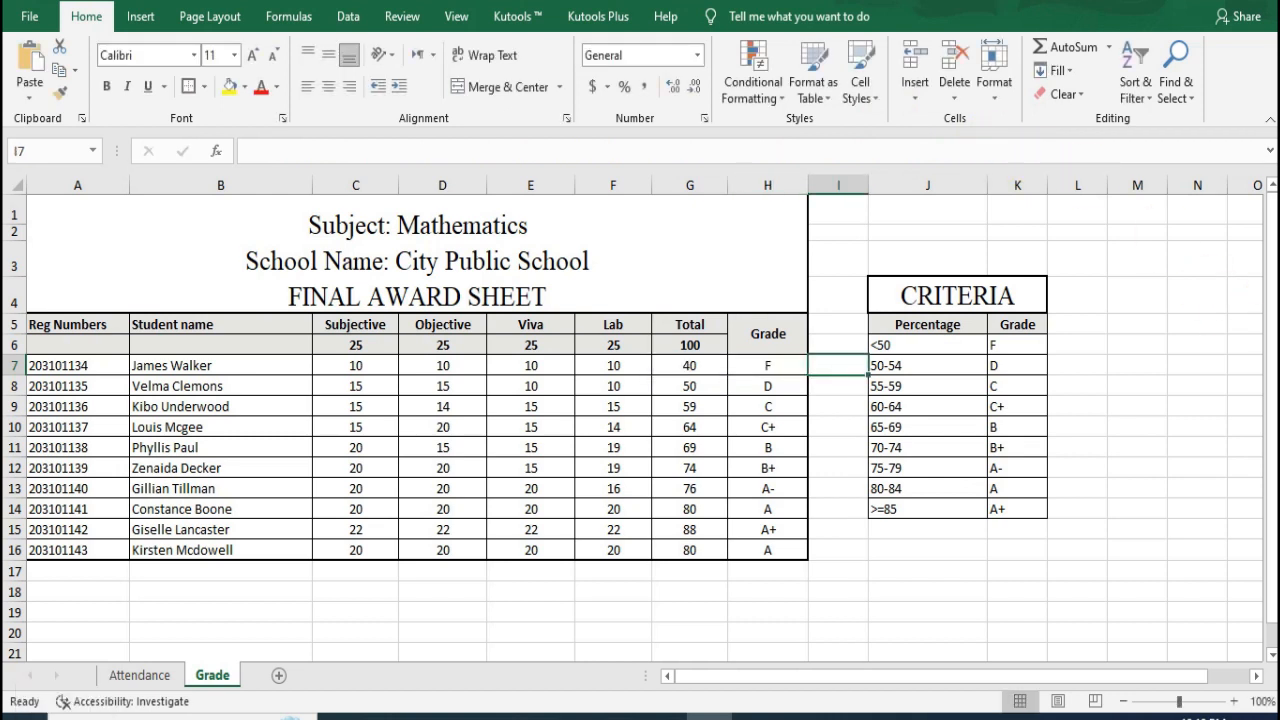
Step: Fill the H7 grade formula down through H16 for all remaining students
left_click(776, 365)
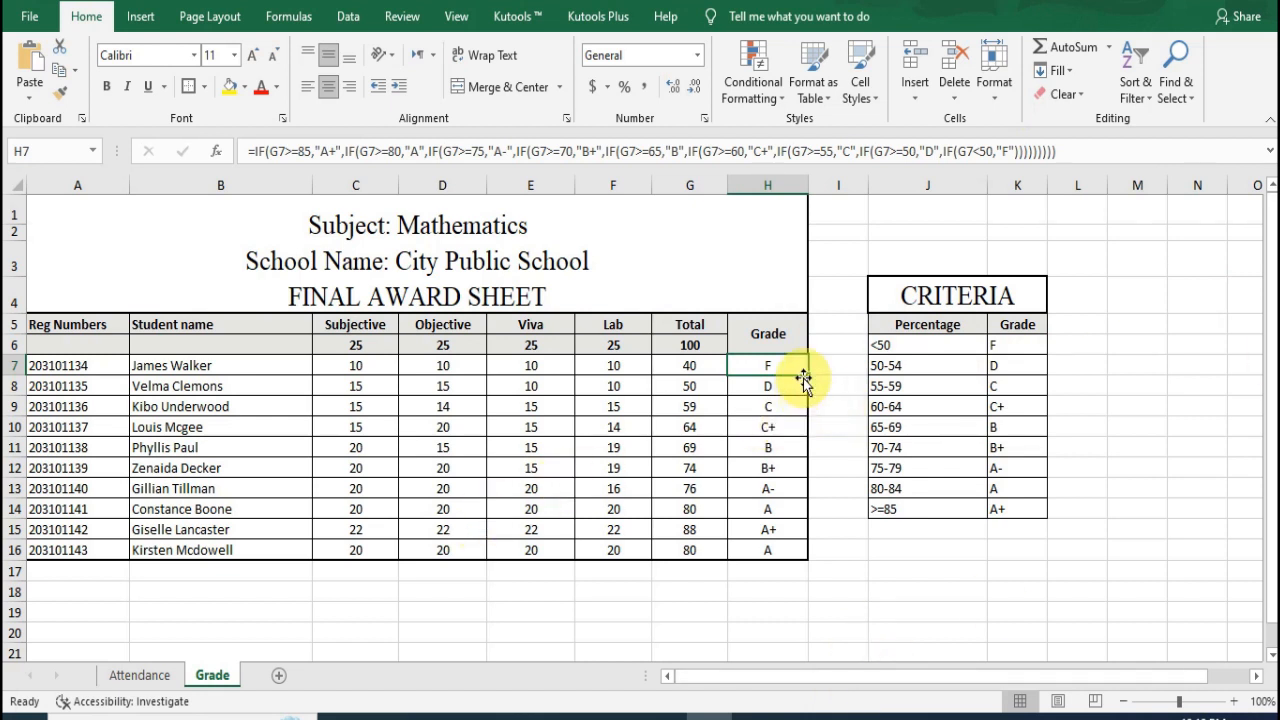
left_click_drag(807, 375, 801, 557)
left_click(766, 590)
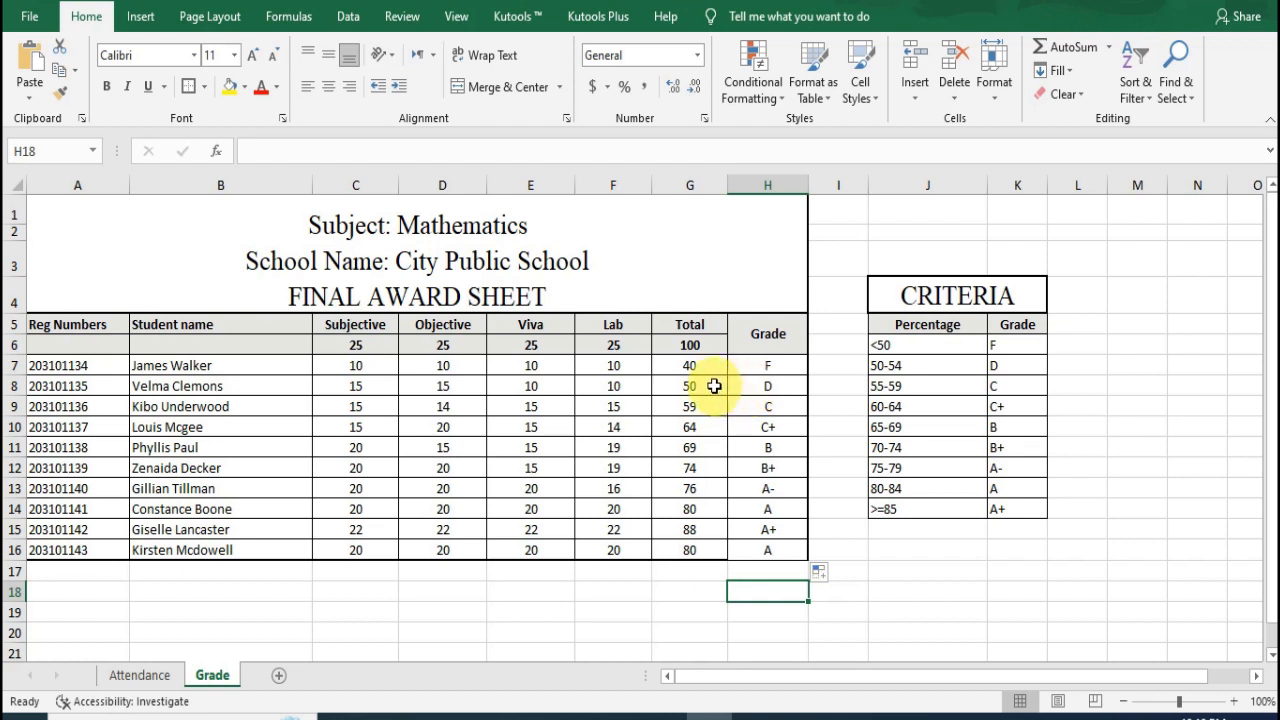
Step: Set the Lab mark in F8 to 15 and compare that row's total and grade with the criteria table
left_click(614, 385)
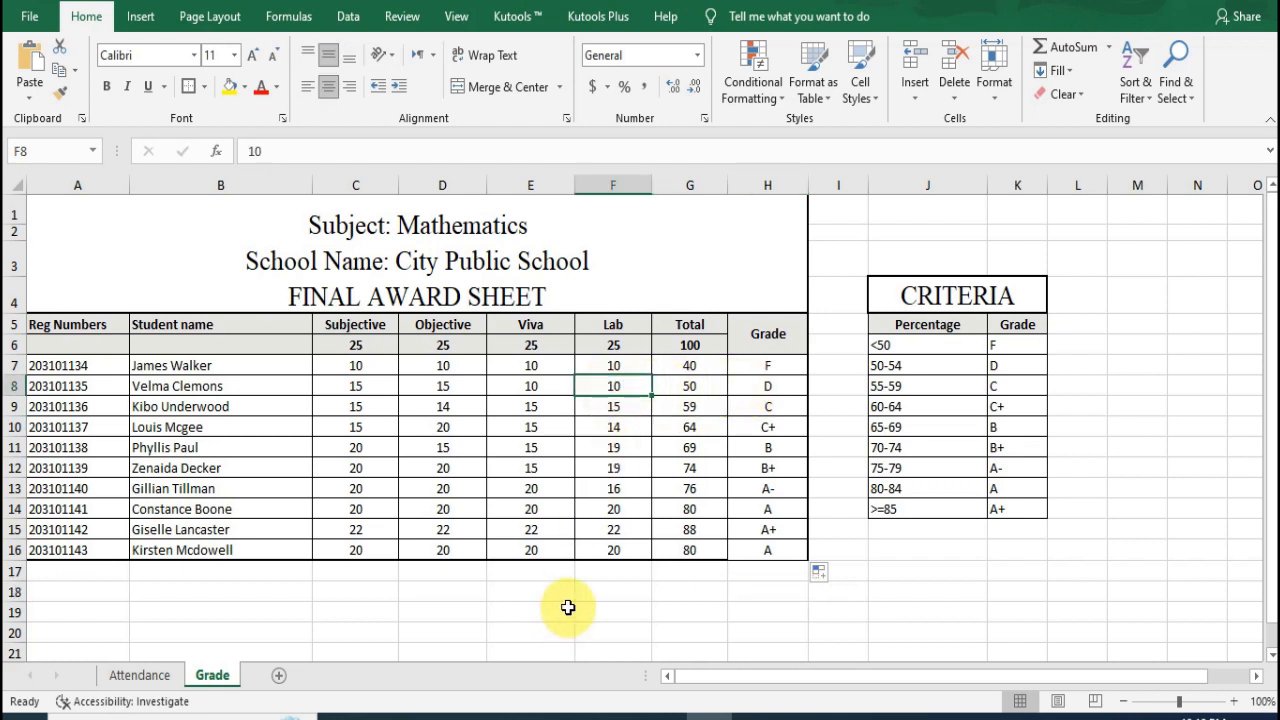
type("15")
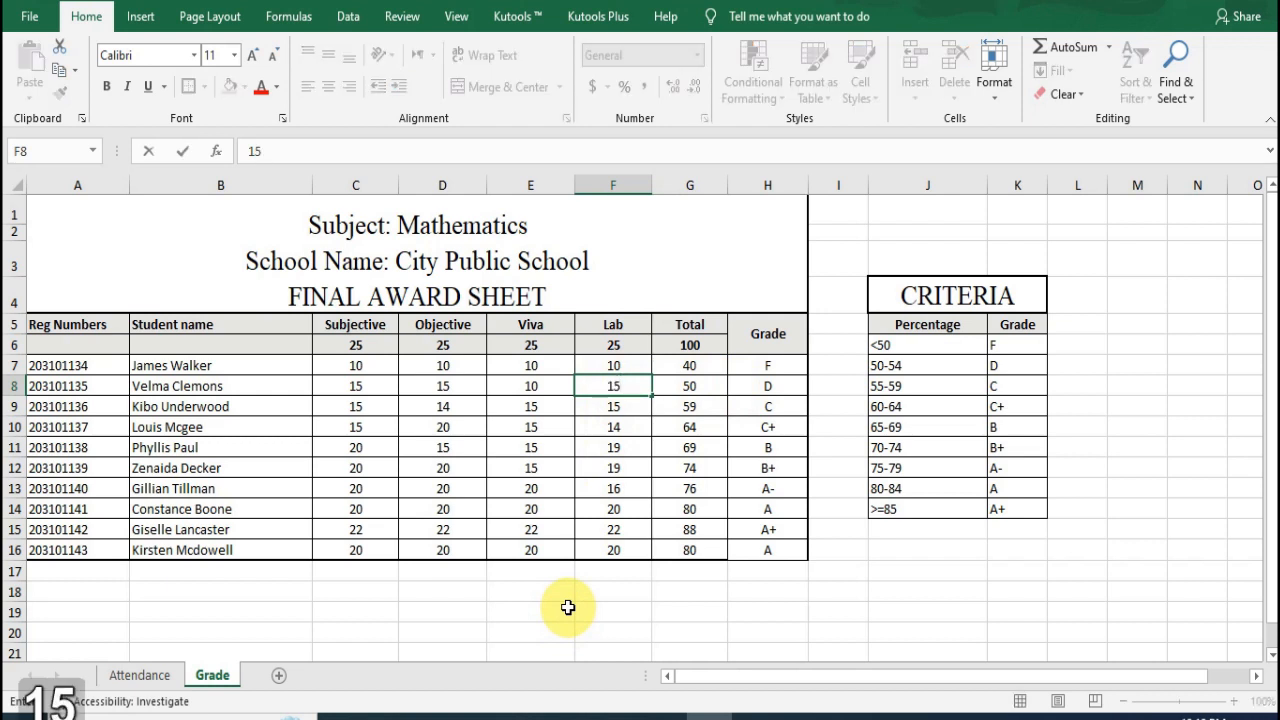
key("Right")
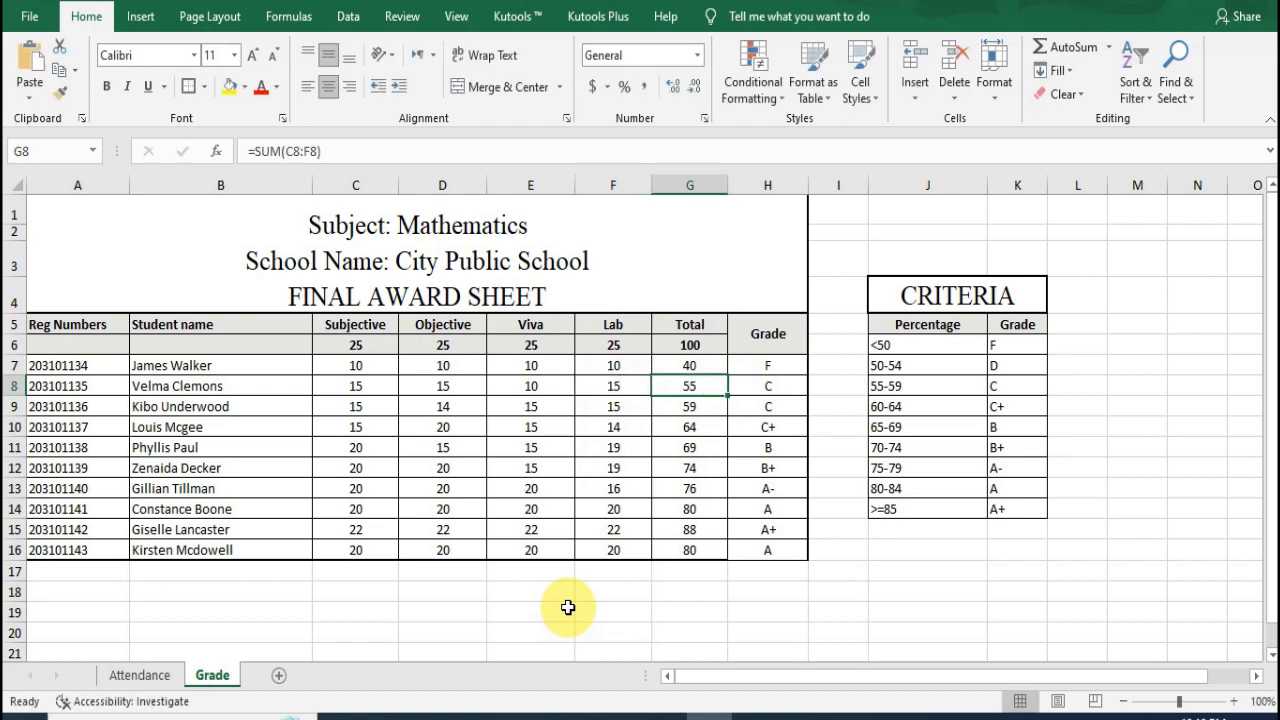
left_click(1012, 387)
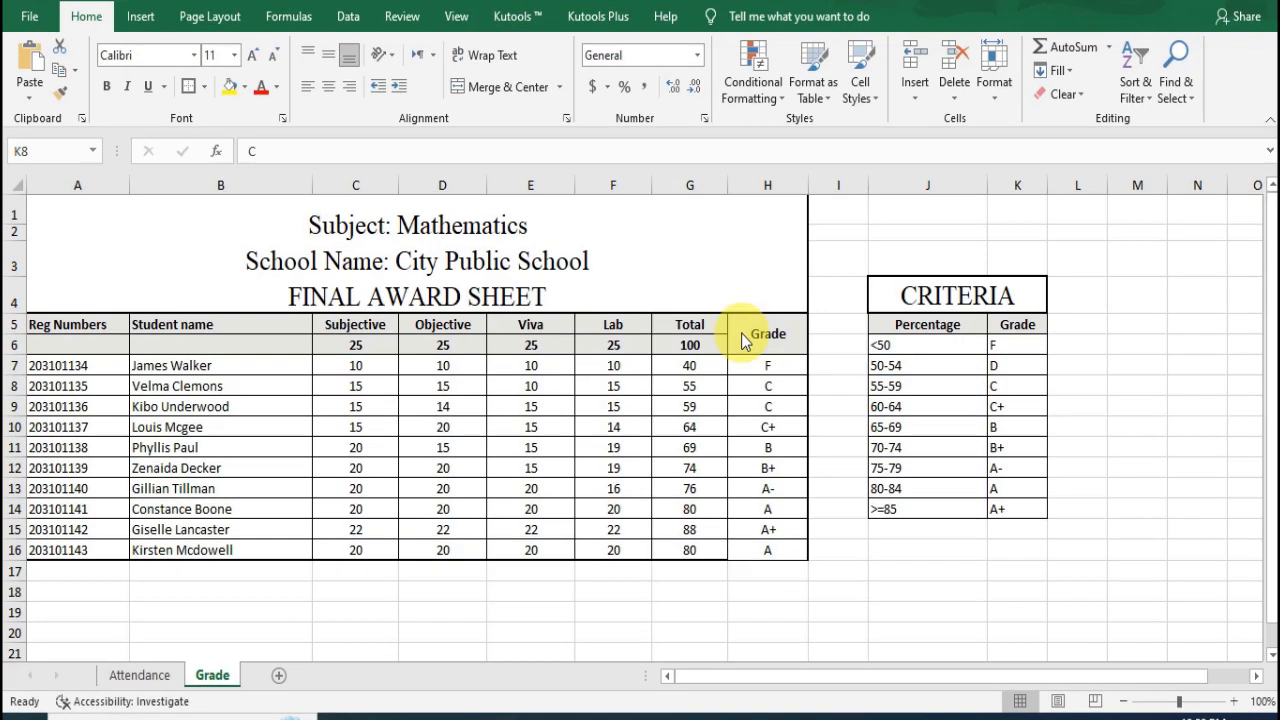
left_click(680, 384)
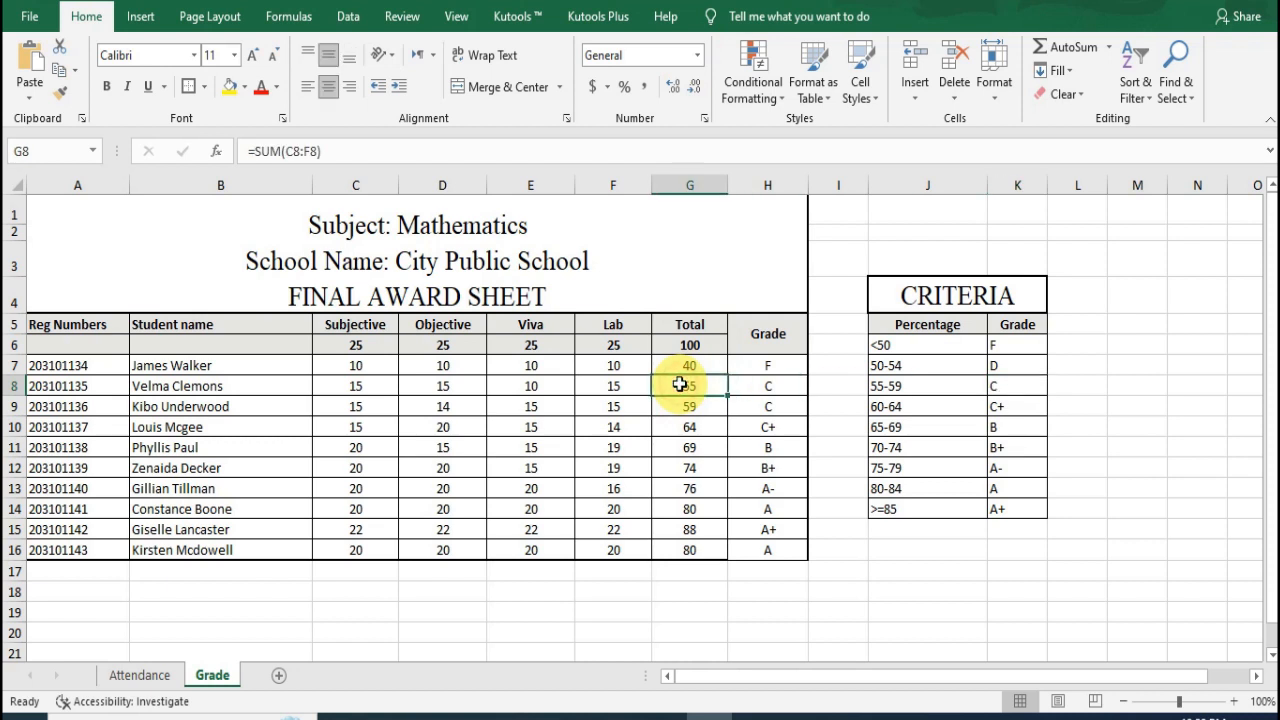
left_click(770, 386)
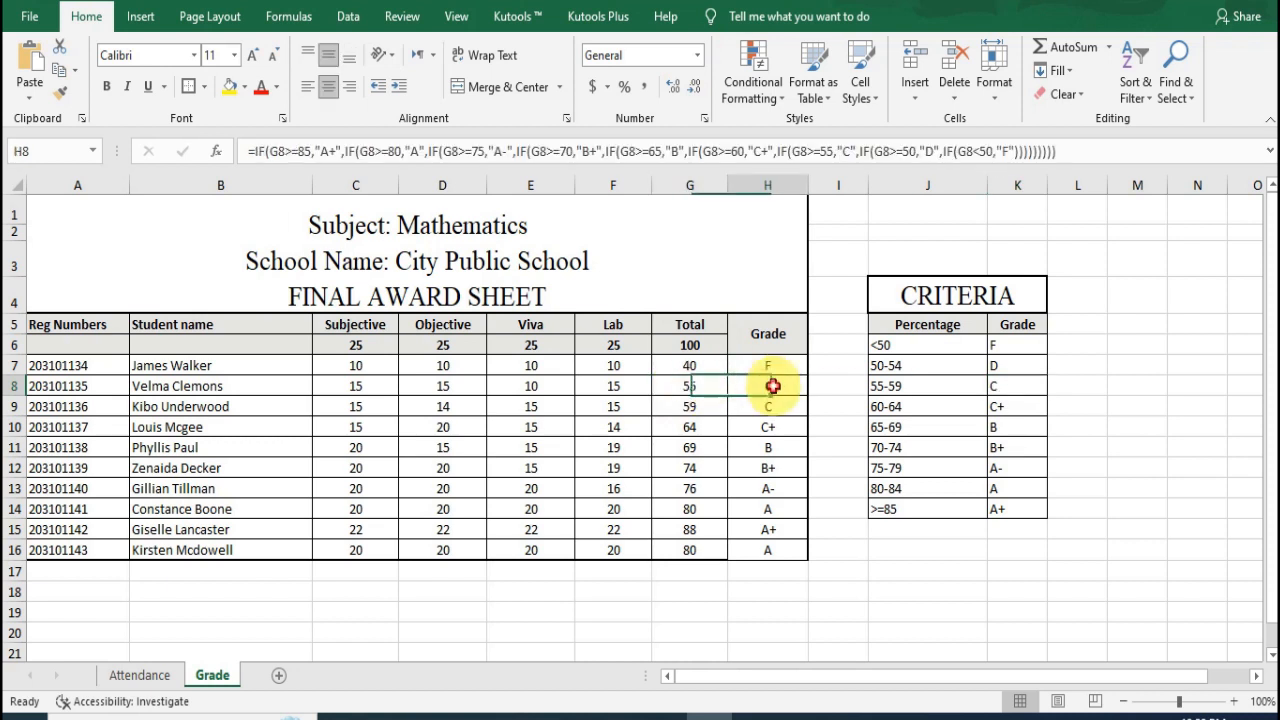
left_click(1008, 391)
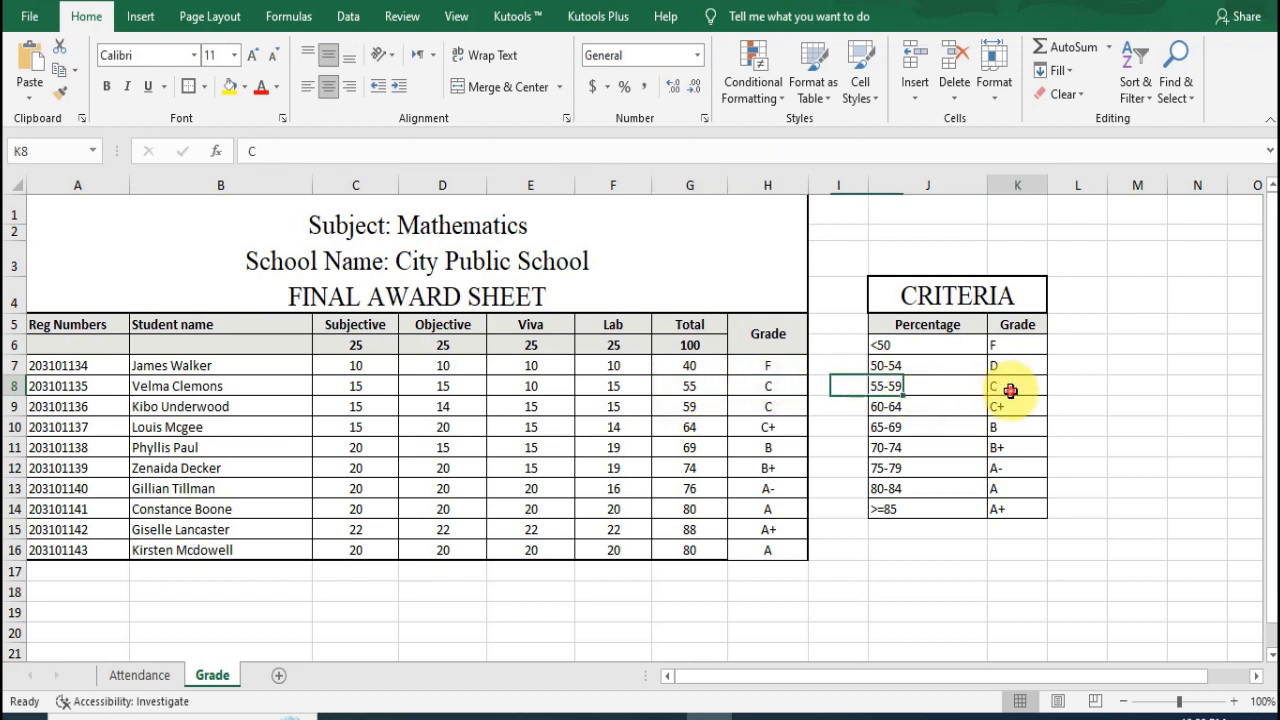
left_click(753, 390)
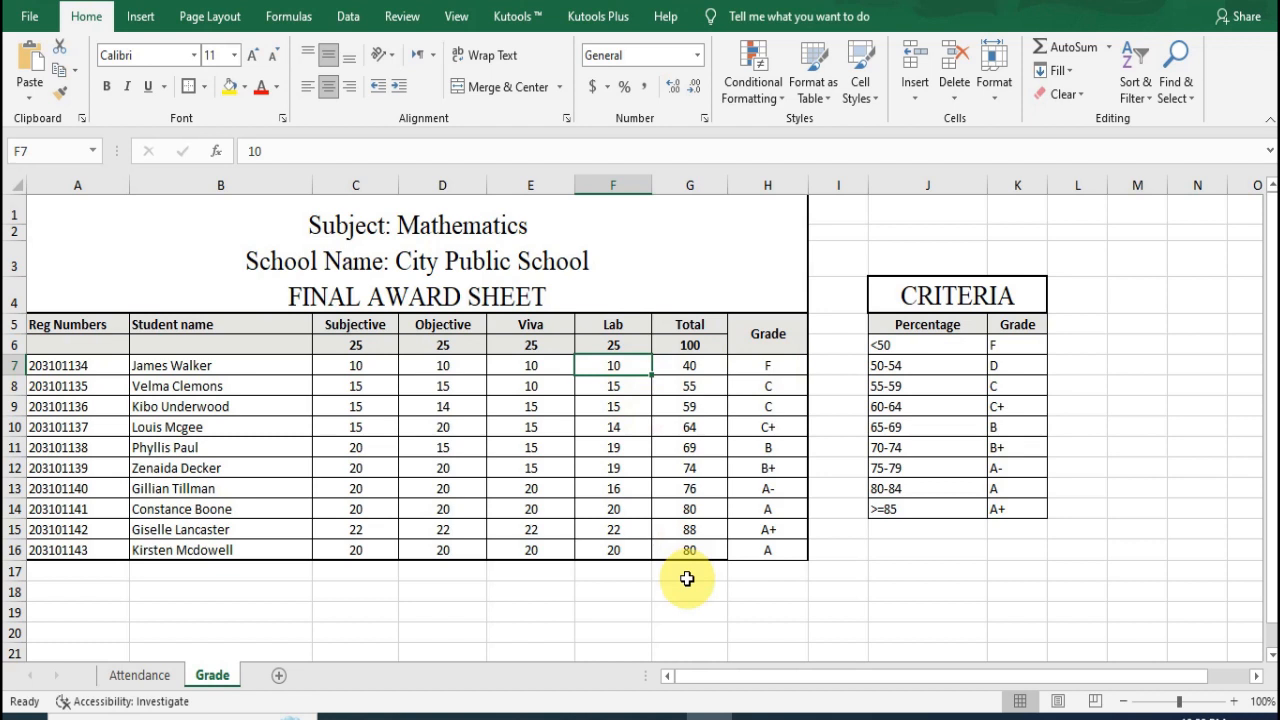
Step: Set the Lab marks in F7 and F9 to 20, and check the grade formulas in H9 and H7
type("20")
key("Tab")
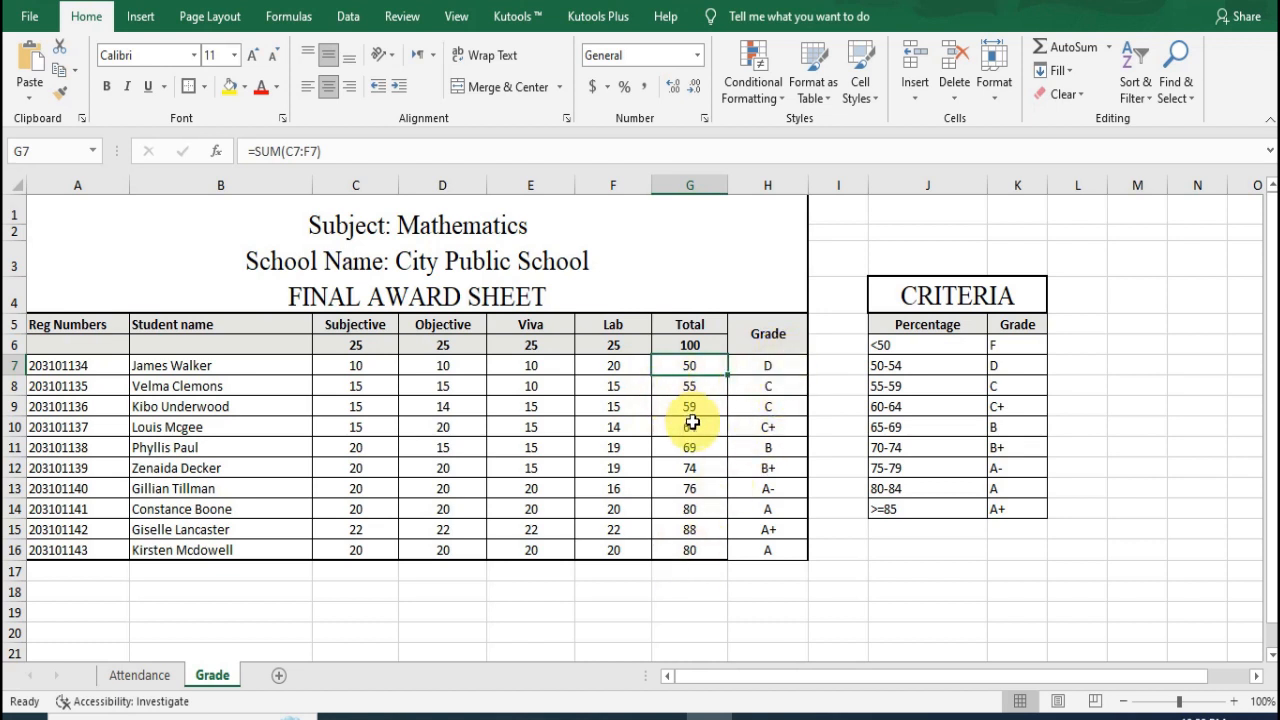
left_click(609, 406)
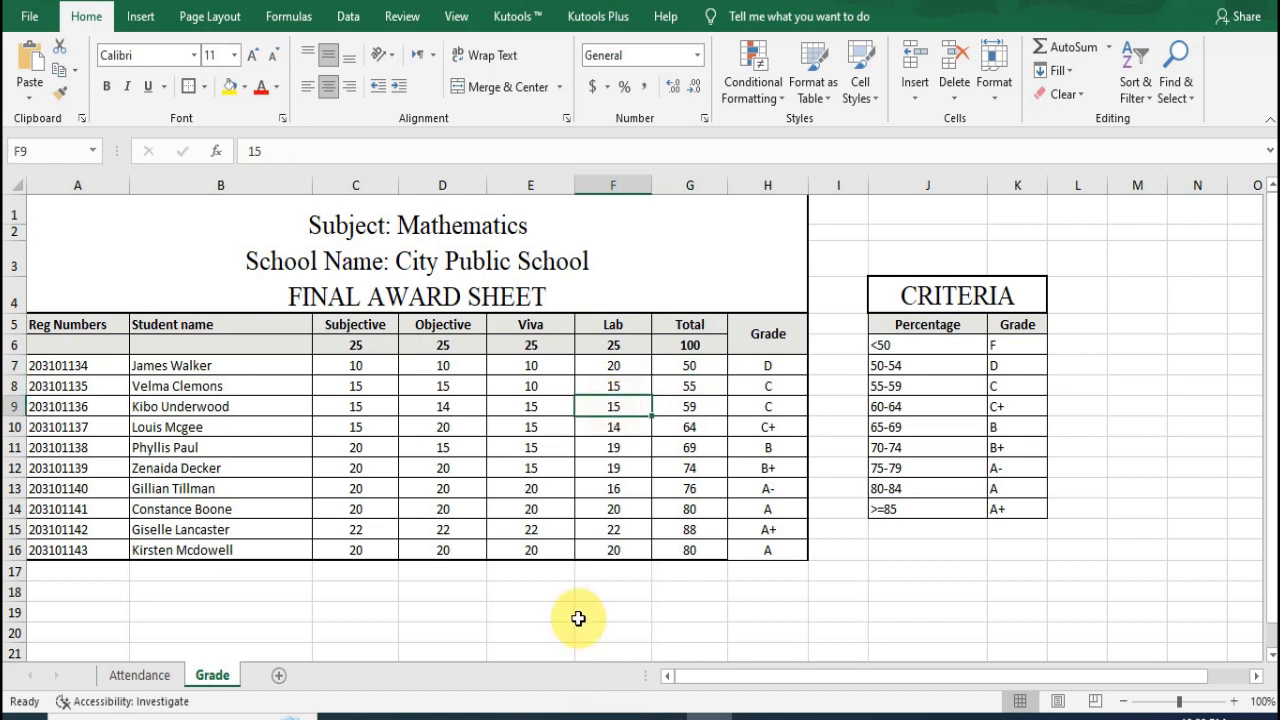
type("20")
key("Right")
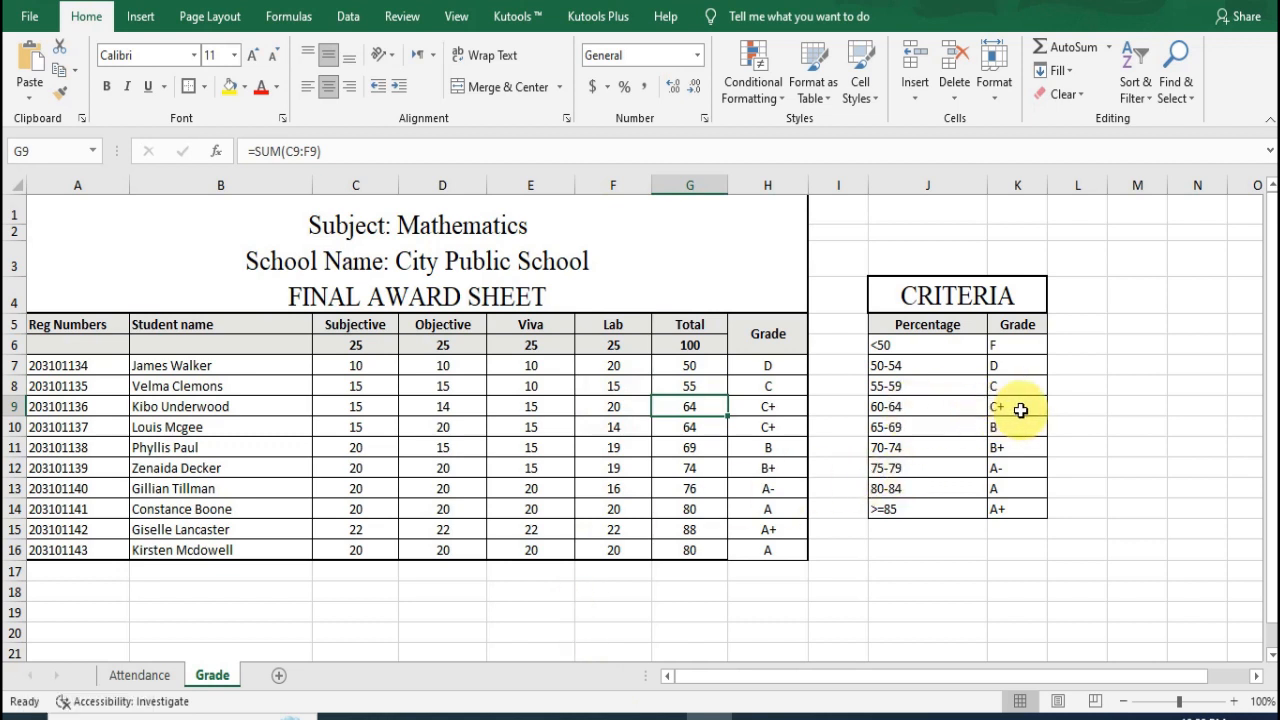
left_click(789, 408)
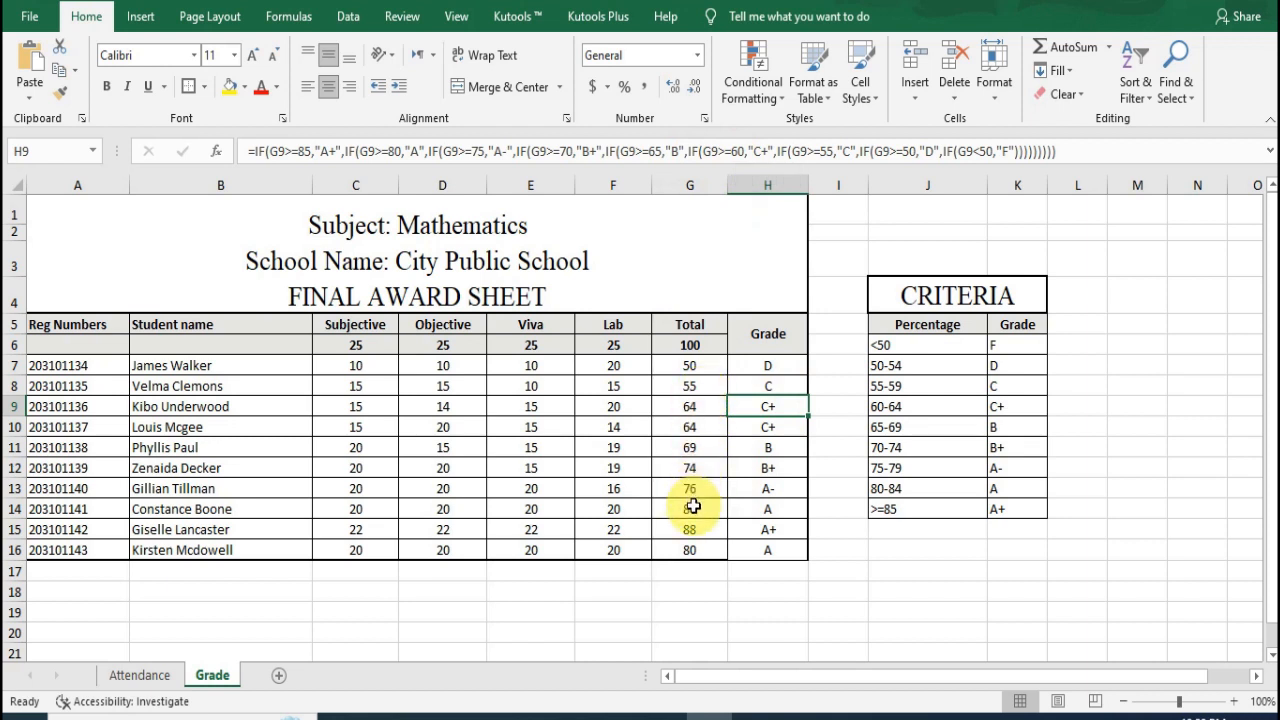
left_click(770, 366)
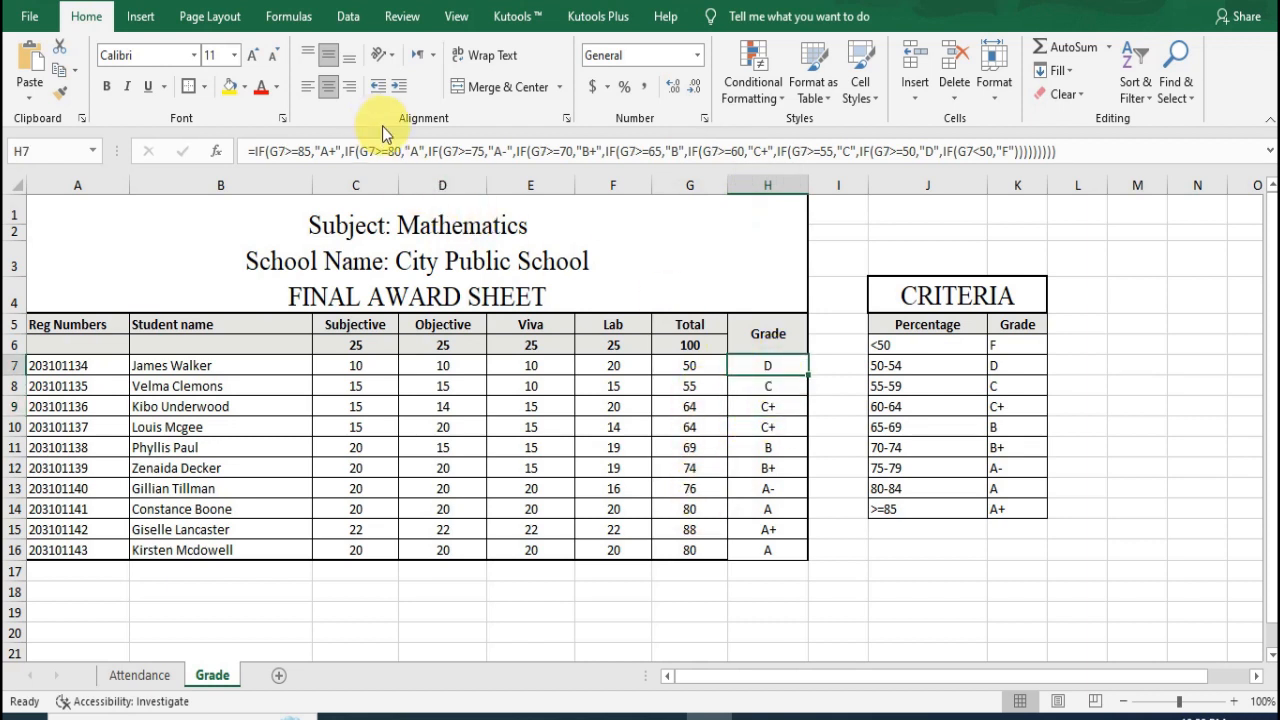